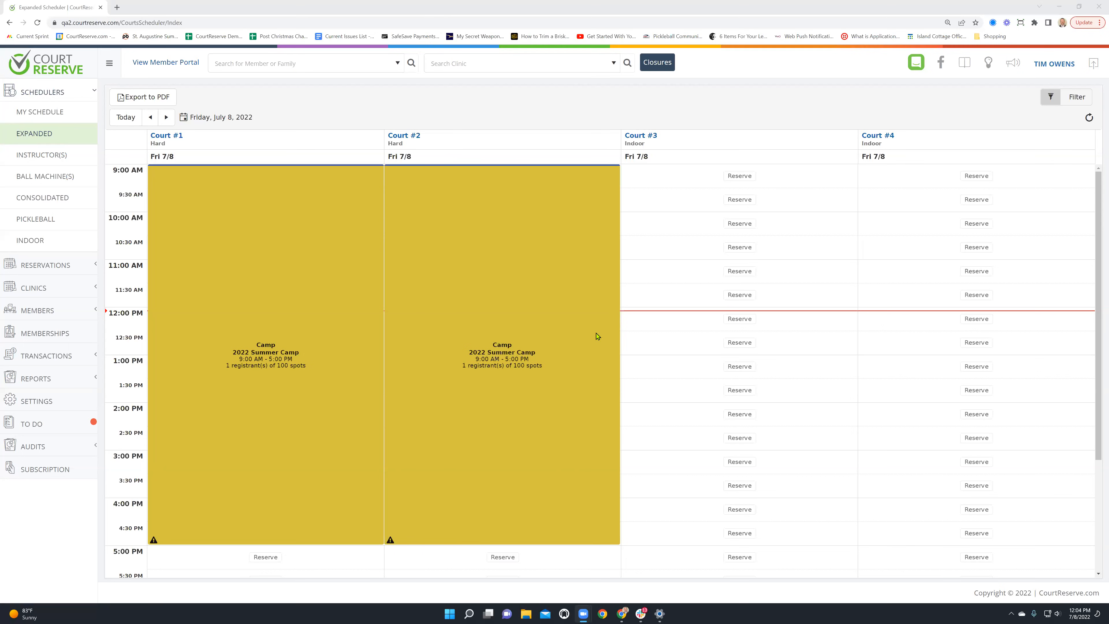
# Open the Player Match-Maker setup among the add-ons in the organization settings
pyautogui.click(38, 404)
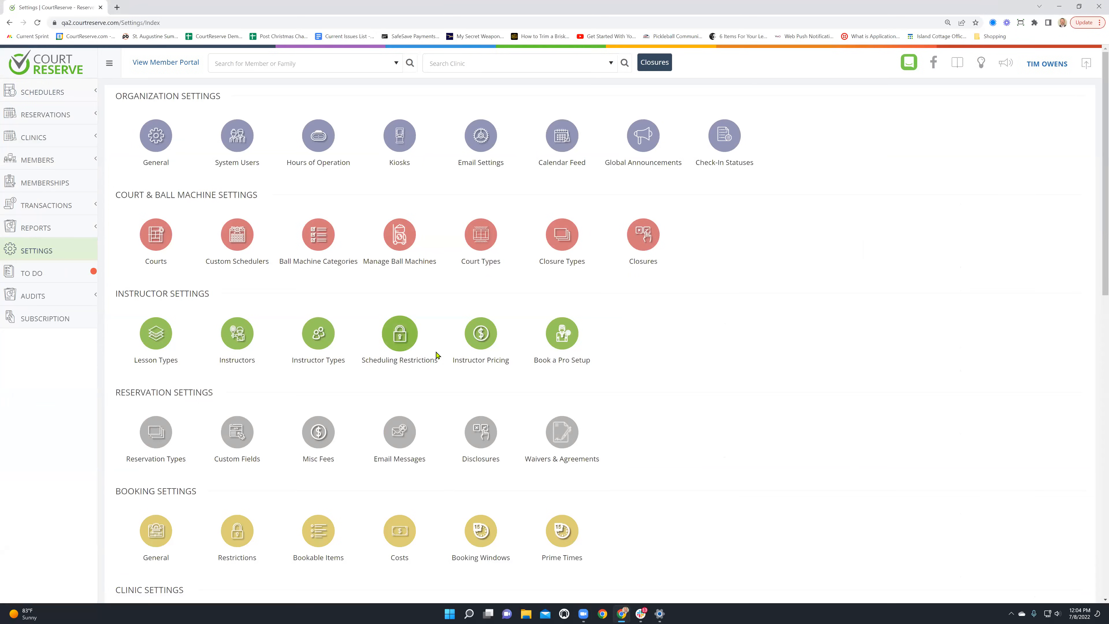
pyautogui.scroll(-4, 437, 355)
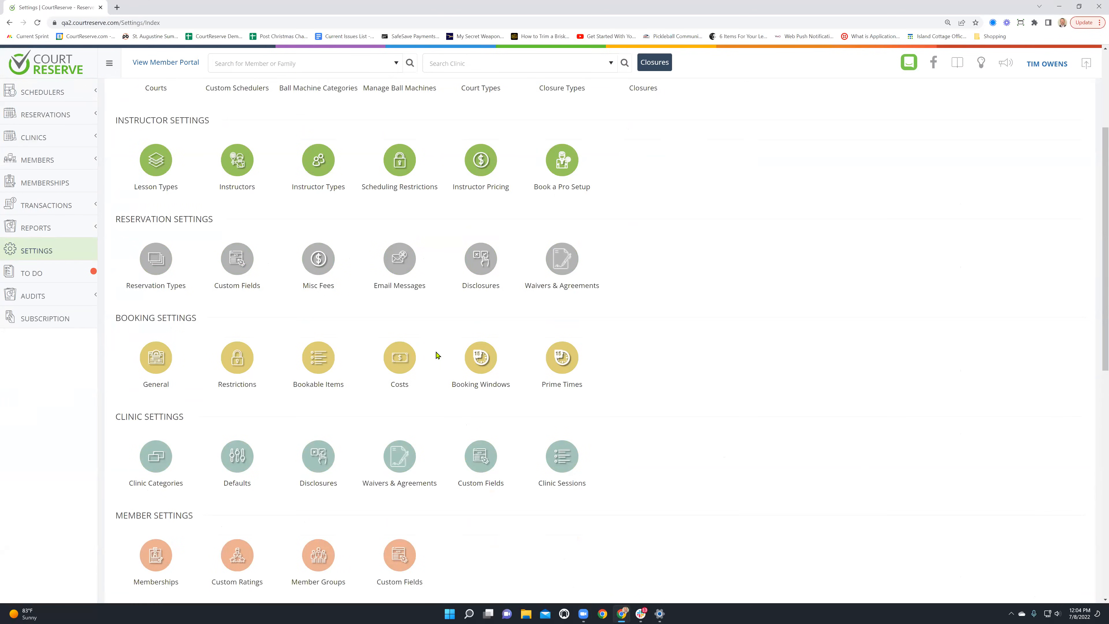
pyautogui.scroll(-3, 362, 358)
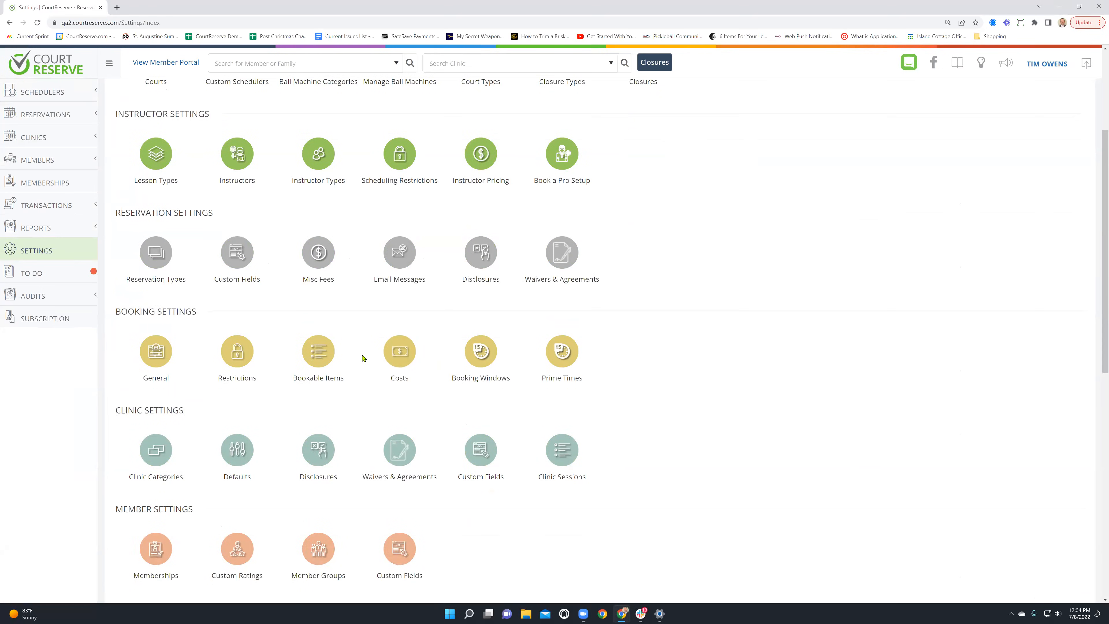
pyautogui.scroll(-4, 345, 376)
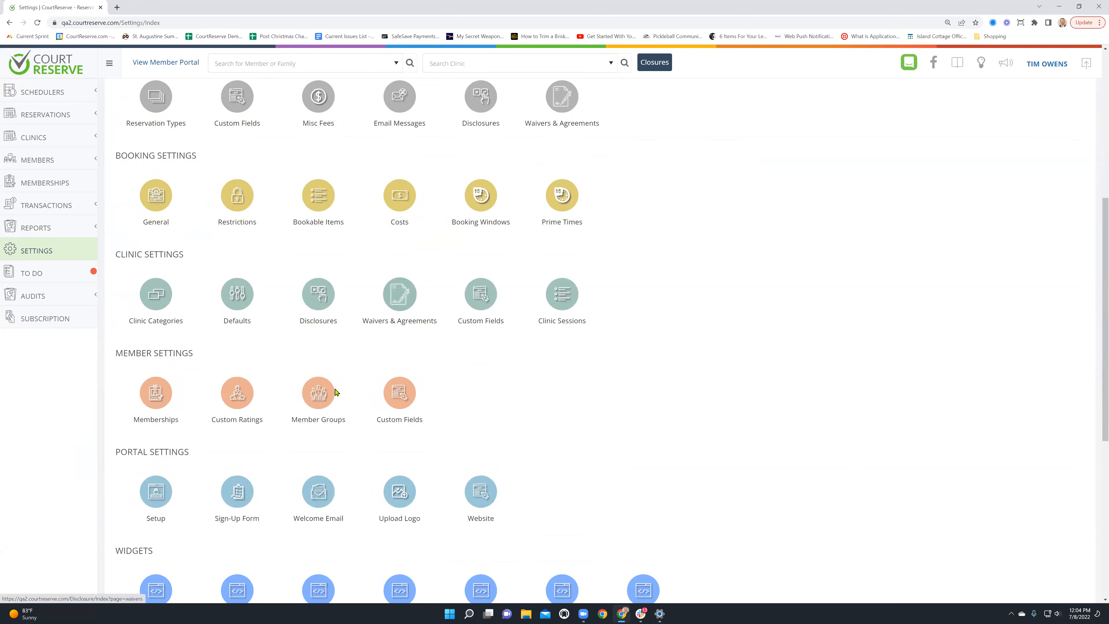
pyautogui.scroll(-5, 314, 412)
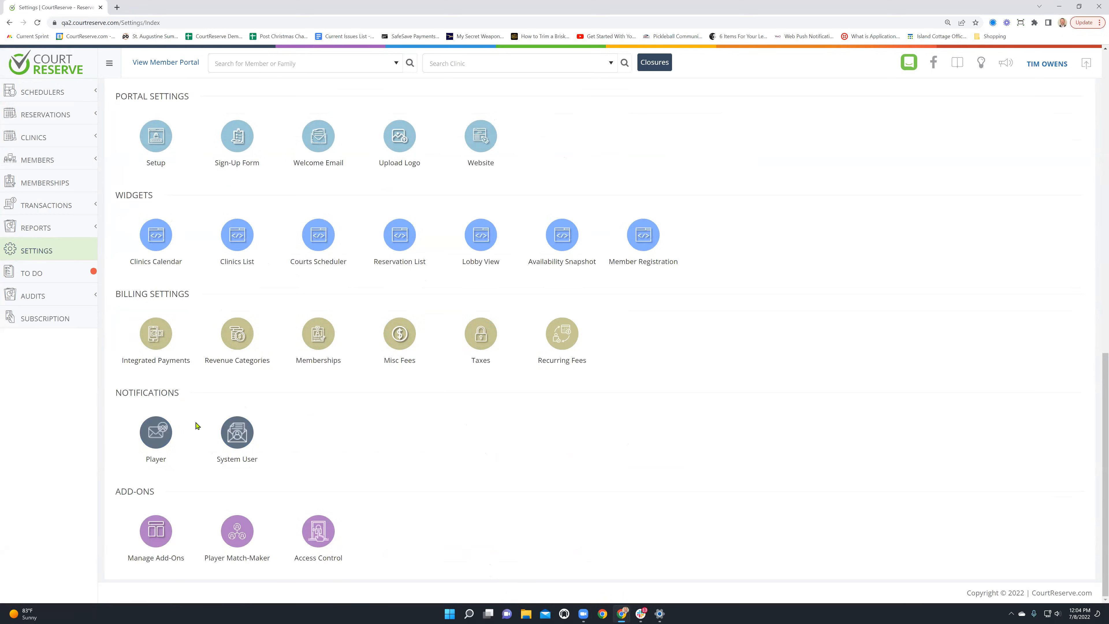
pyautogui.click(234, 526)
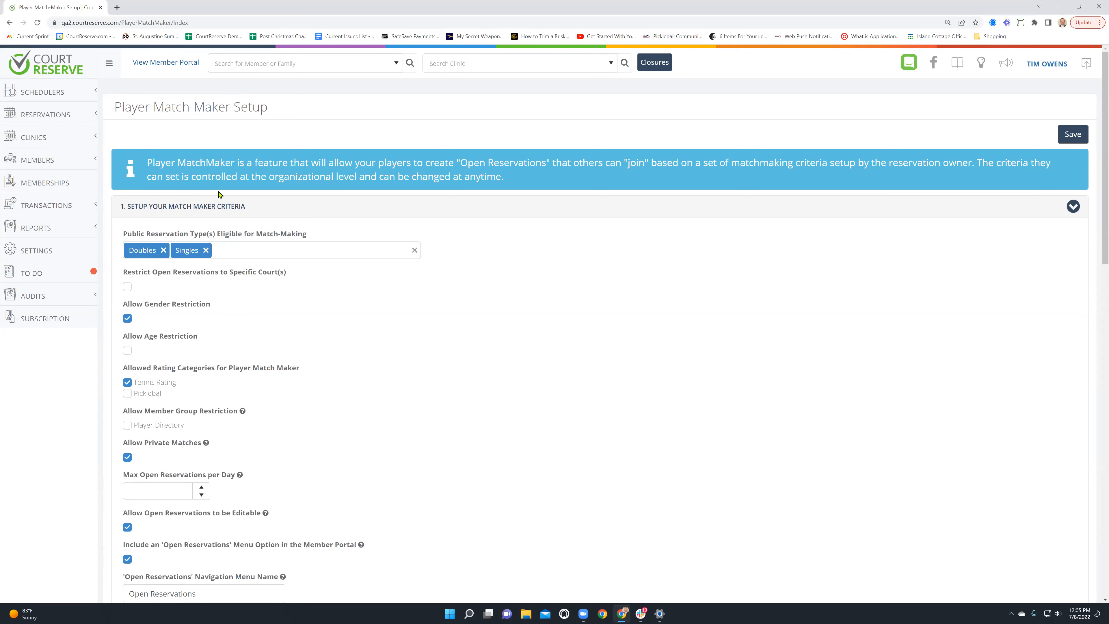
# Enable restricting open reservations to specific courts, view the court type choices, and disable the restriction again
pyautogui.scroll(-2, 219, 196)
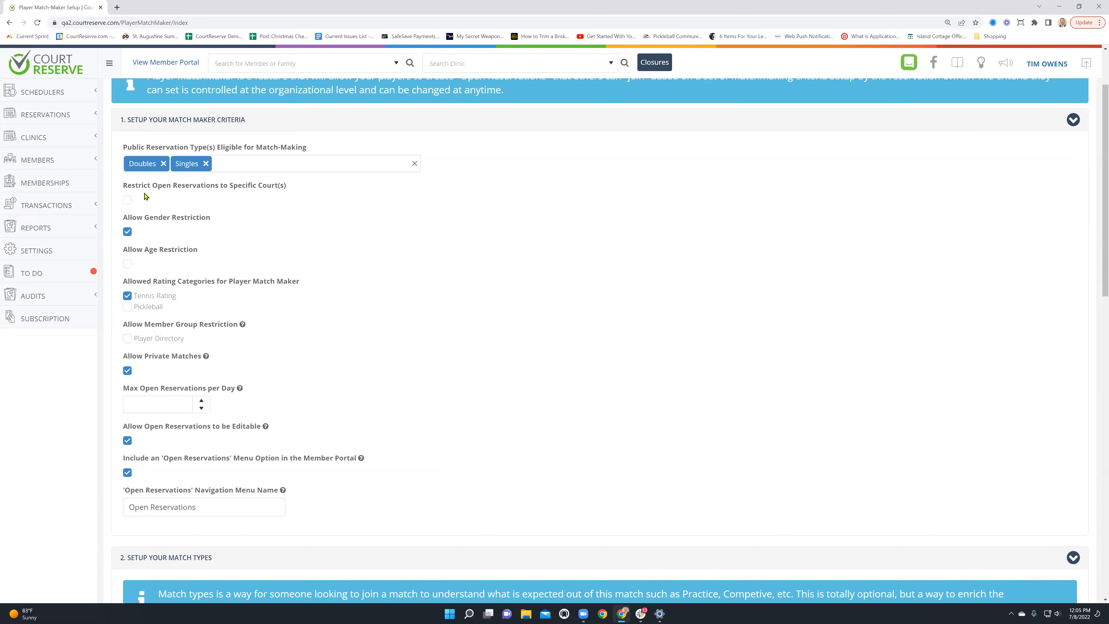
pyautogui.click(128, 201)
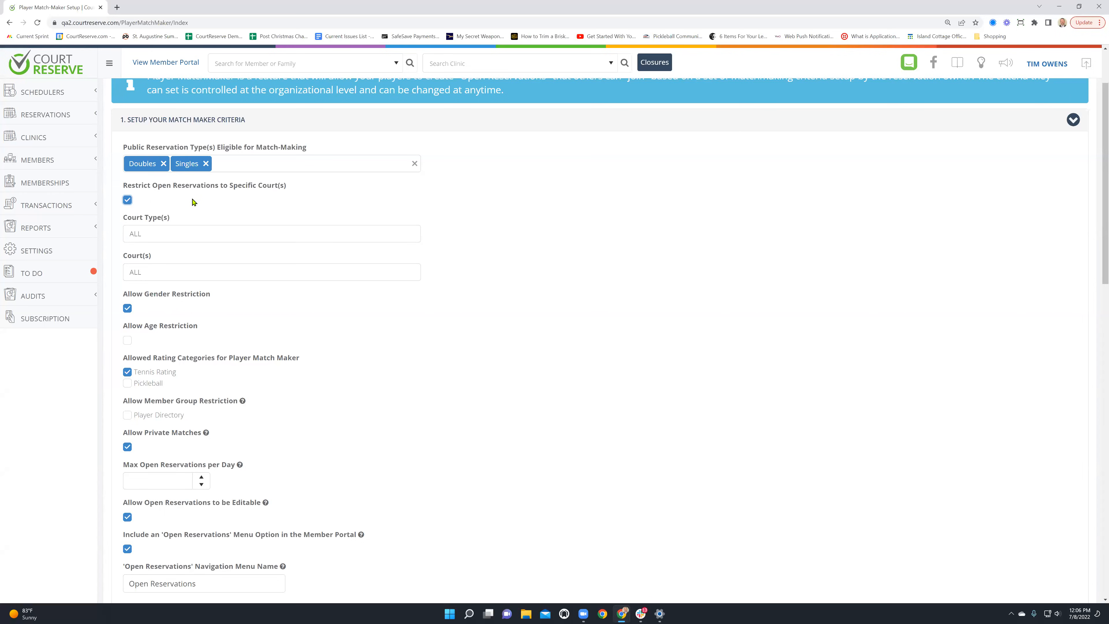
pyautogui.click(197, 231)
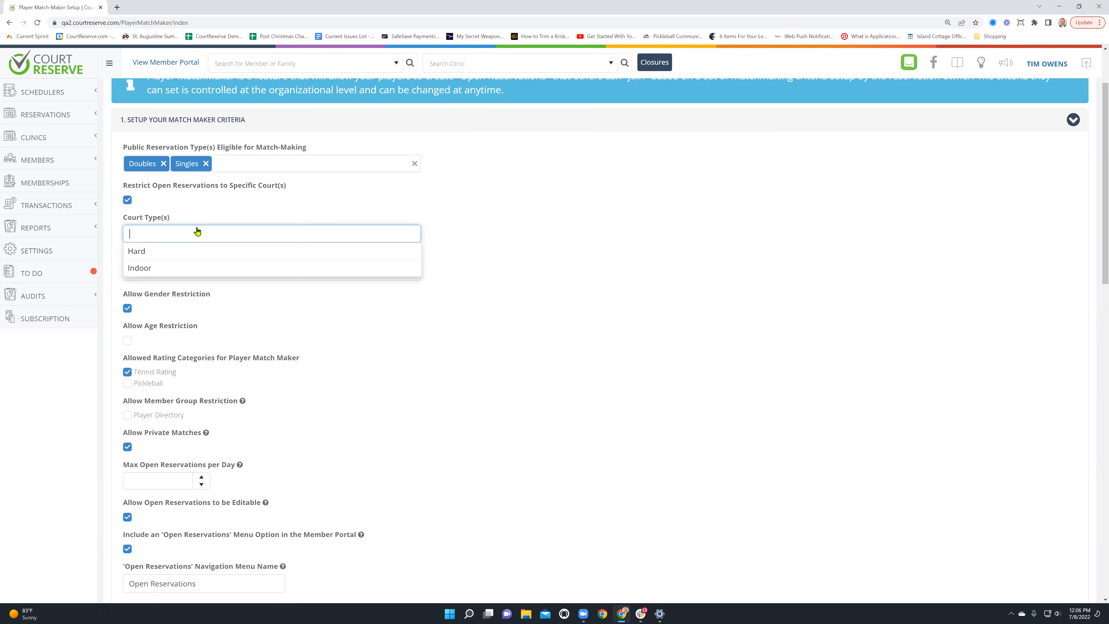
pyautogui.click(644, 241)
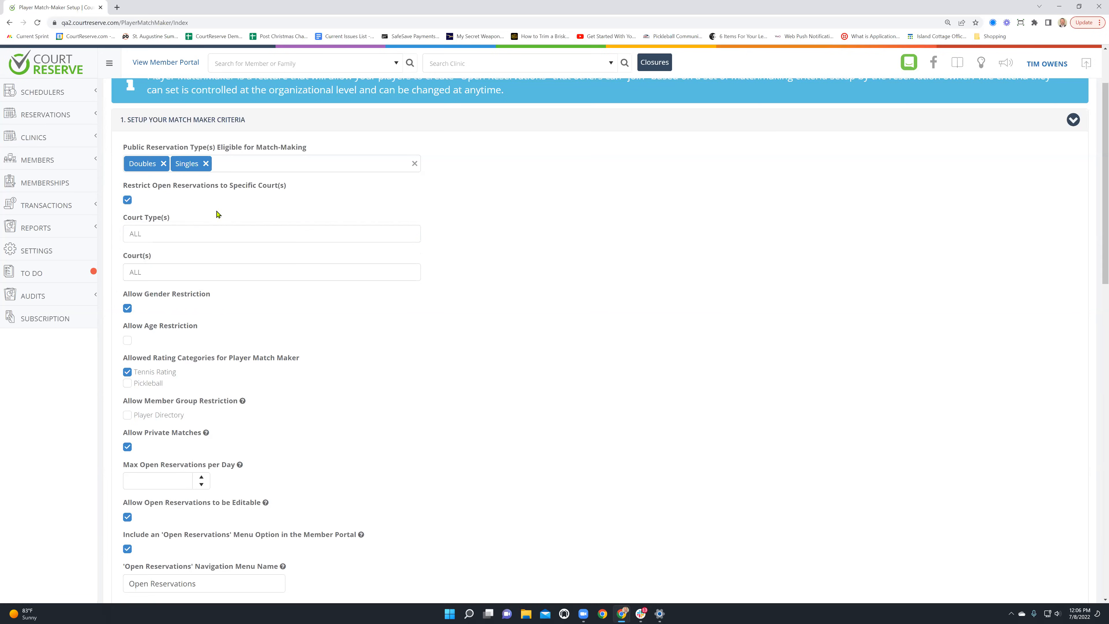
pyautogui.click(127, 201)
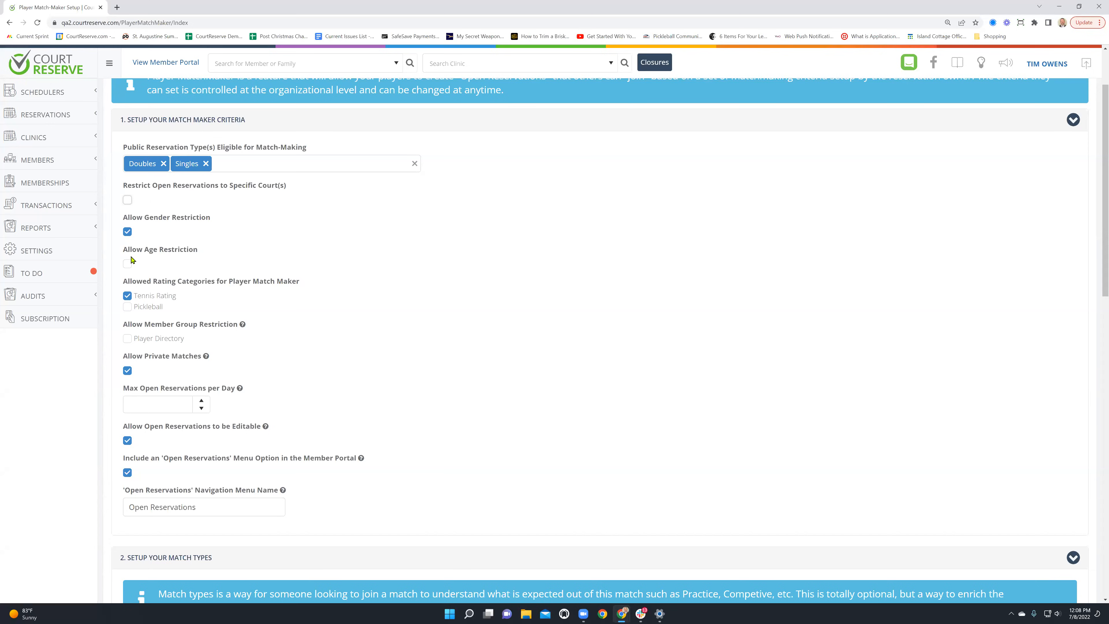
# Examine the match maker criteria for rating categories, private matches, daily open reservation limit and reservation editing
pyautogui.click(127, 307)
pyautogui.click(127, 307)
pyautogui.scroll(-3, 252, 347)
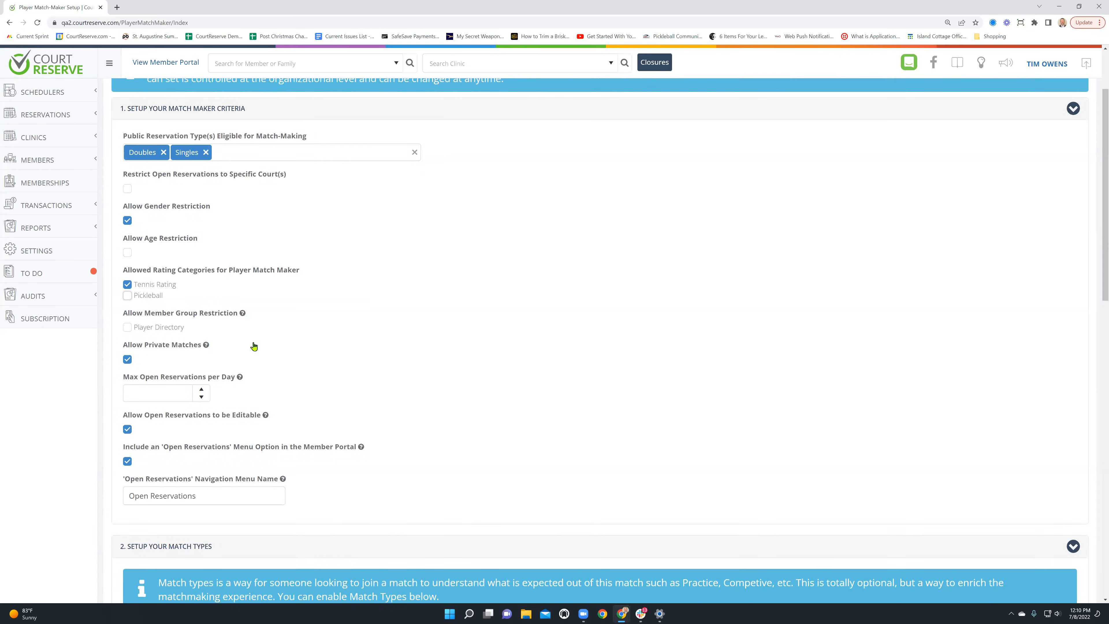
pyautogui.scroll(-1, 315, 249)
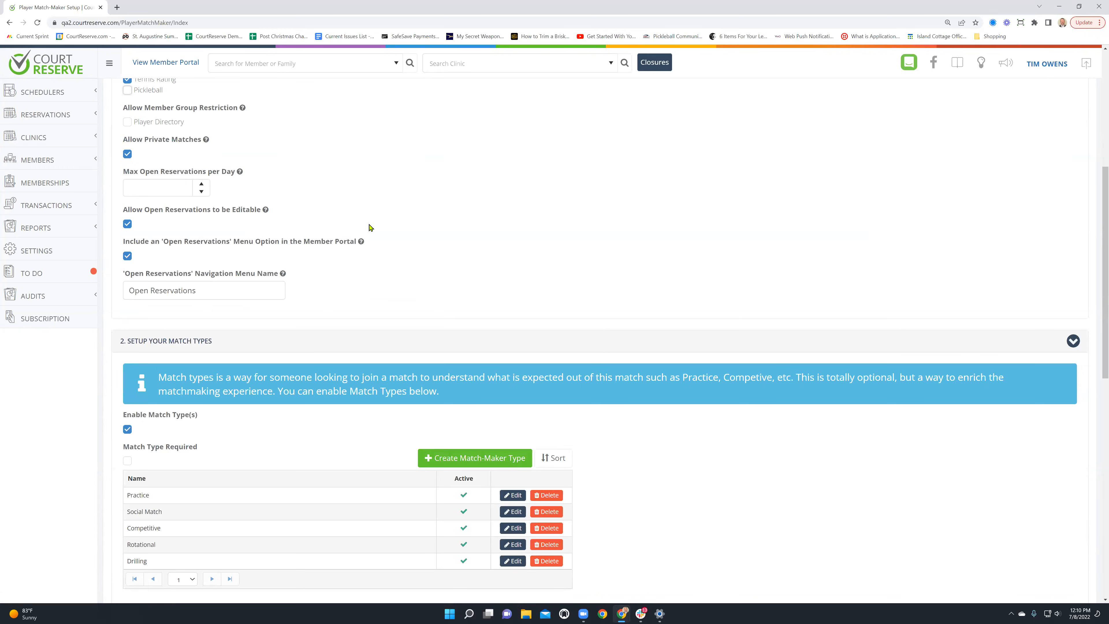
pyautogui.click(170, 183)
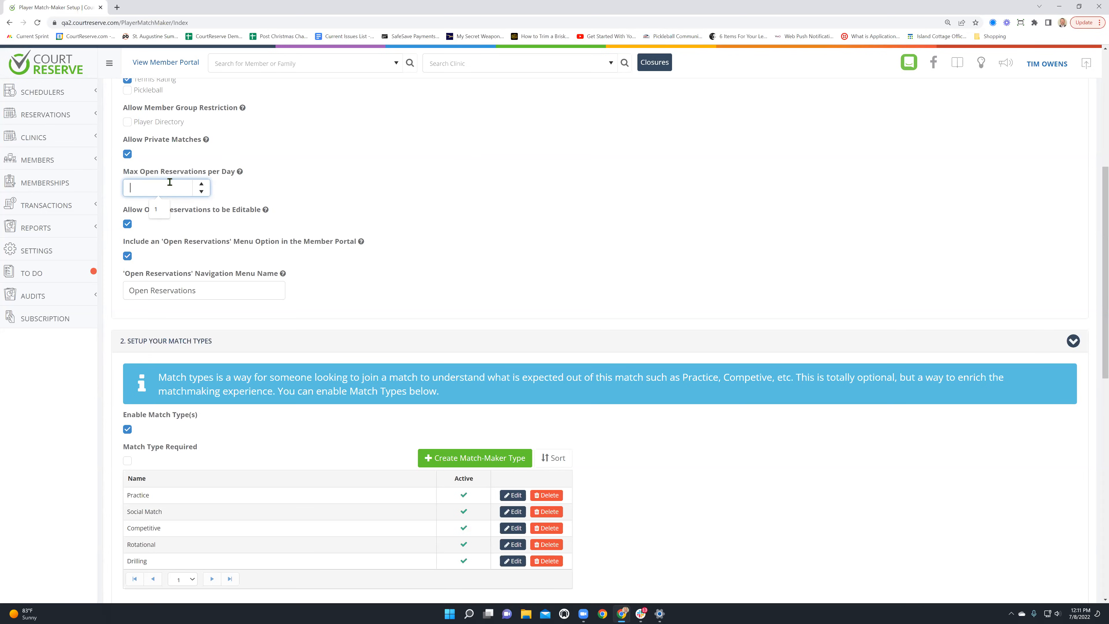
pyautogui.click(302, 183)
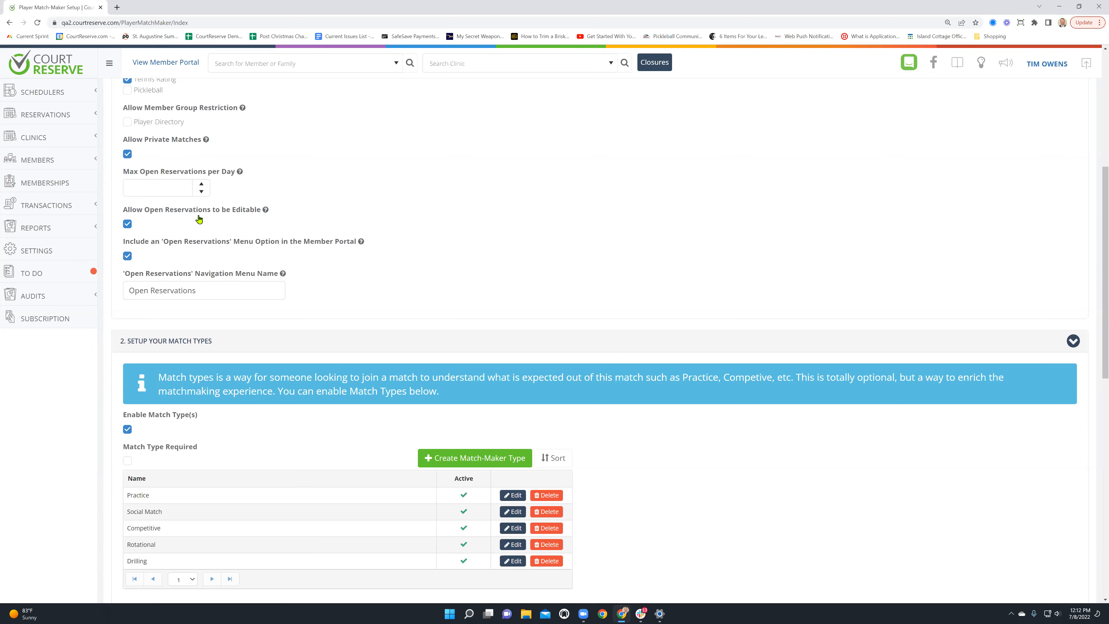
pyautogui.scroll(-1, 200, 231)
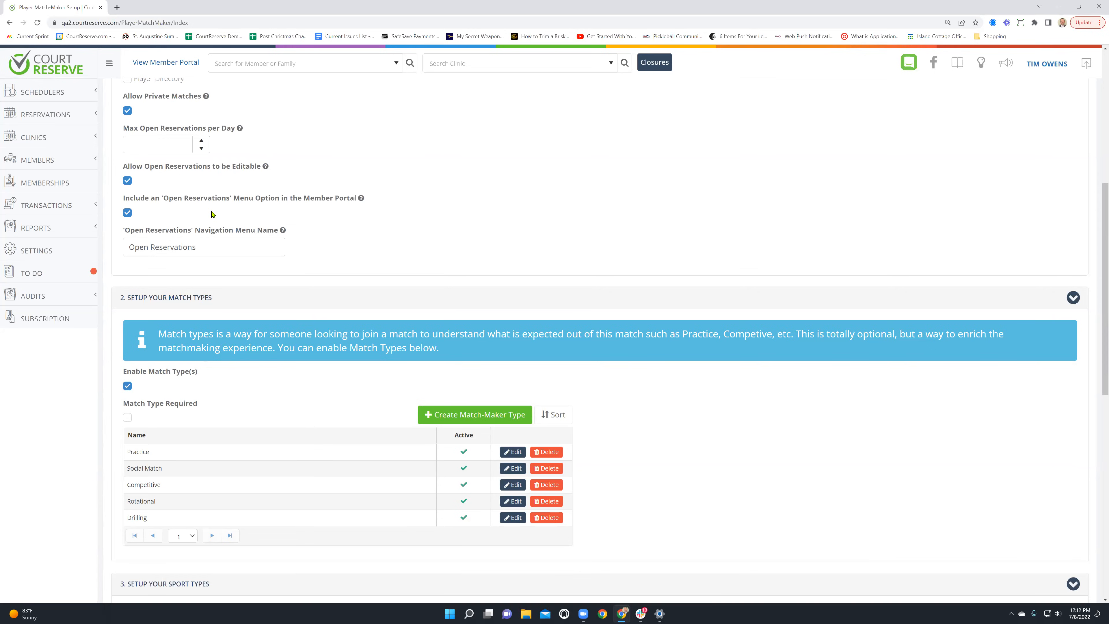
# Switch to the member portal window to check where Open Reservations appears in its navigation, and return to the Match-Maker setup
pyautogui.hotkey('alt', 'Tab')
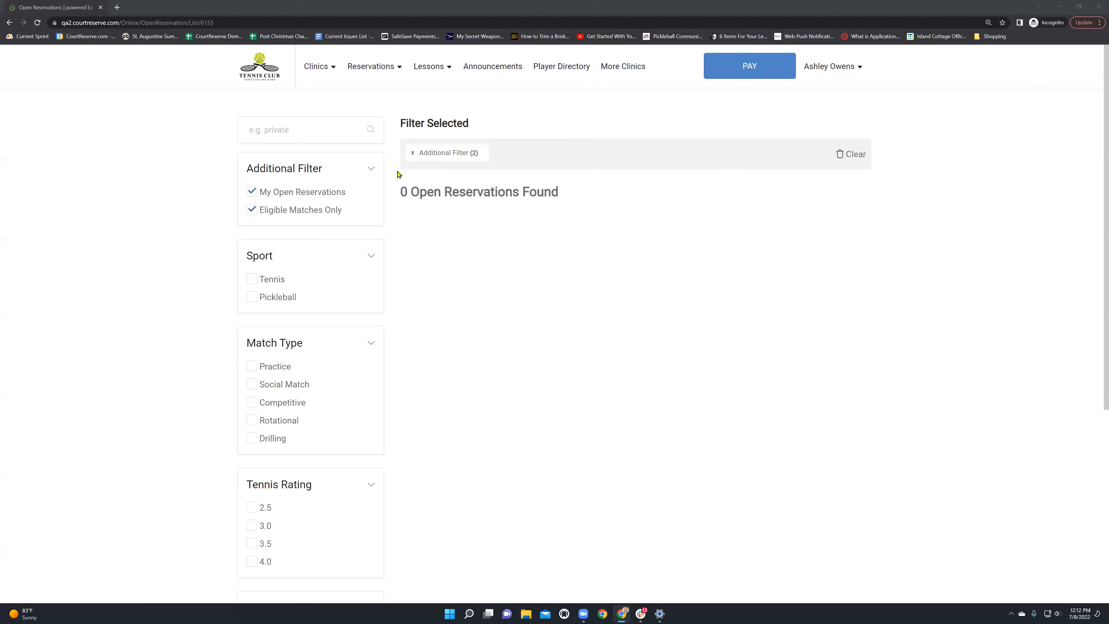
pyautogui.click(373, 70)
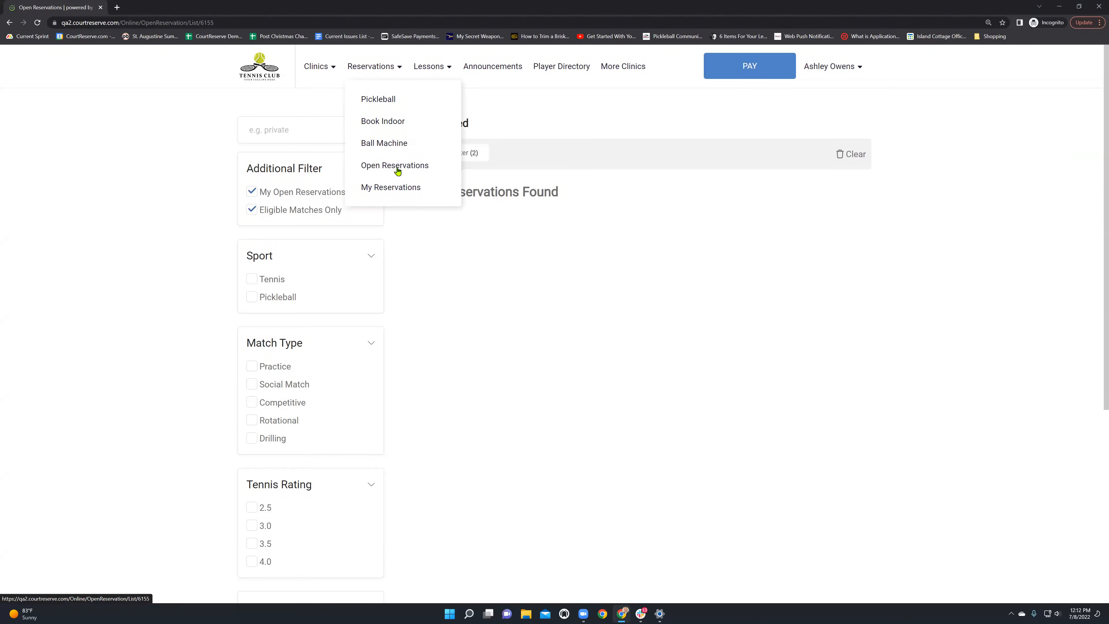
pyautogui.hotkey('alt', 'Tab')
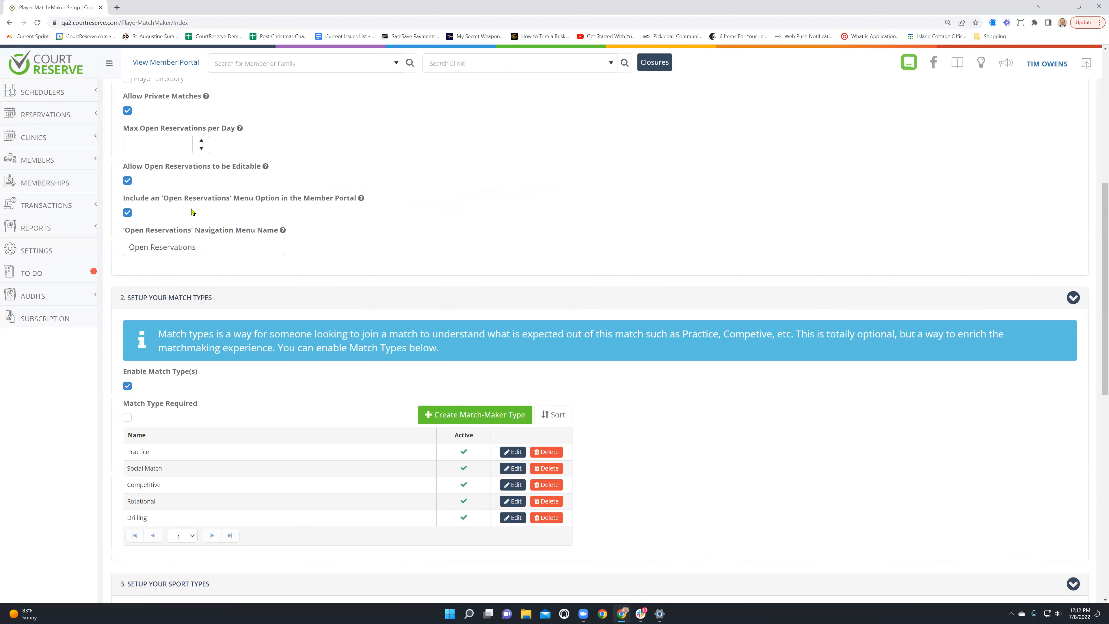
pyautogui.hotkey('alt', 'Tab')
pyautogui.moveTo(426, 67)
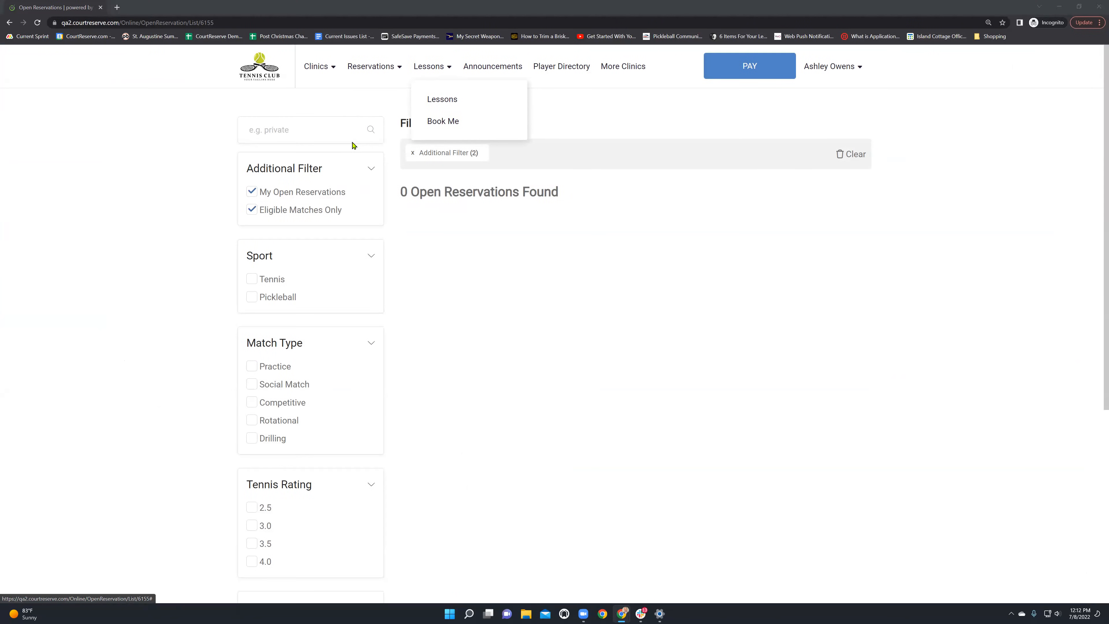
pyautogui.hotkey('alt', 'Tab')
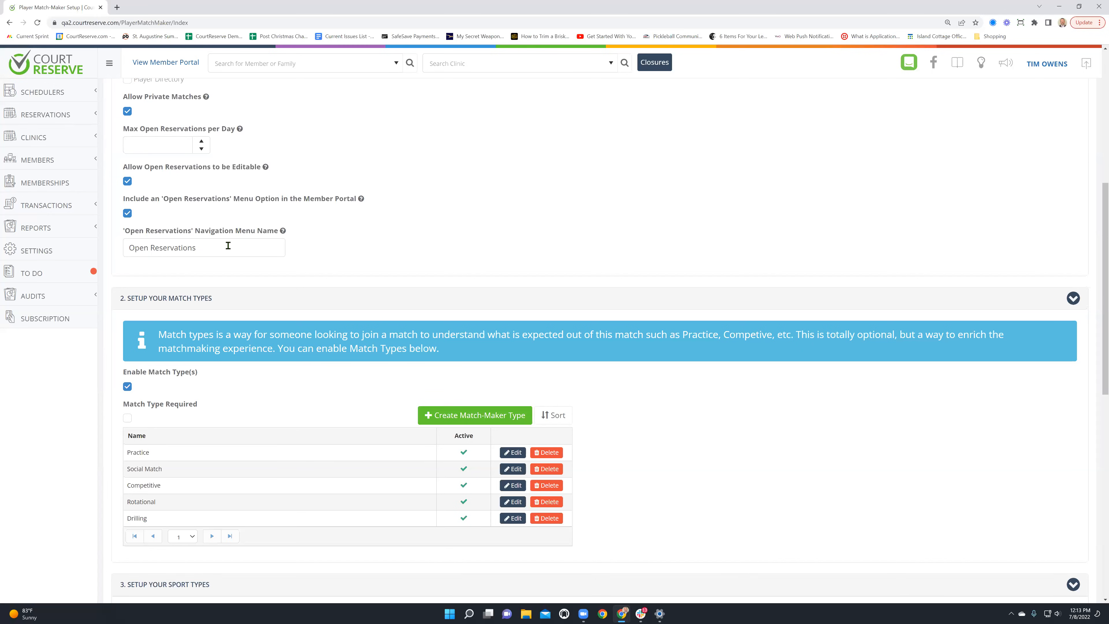
# Examine the match types, sport types and player restrictions sections of the Match-Maker setup
pyautogui.scroll(4, 228, 248)
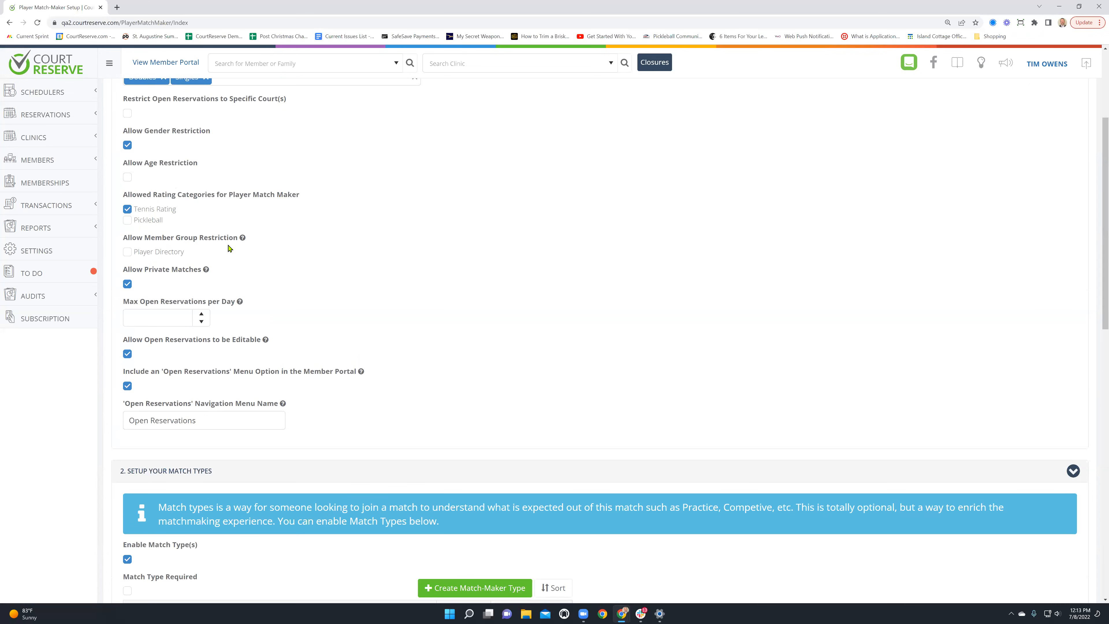
pyautogui.scroll(-5, 399, 286)
pyautogui.scroll(-3, 399, 284)
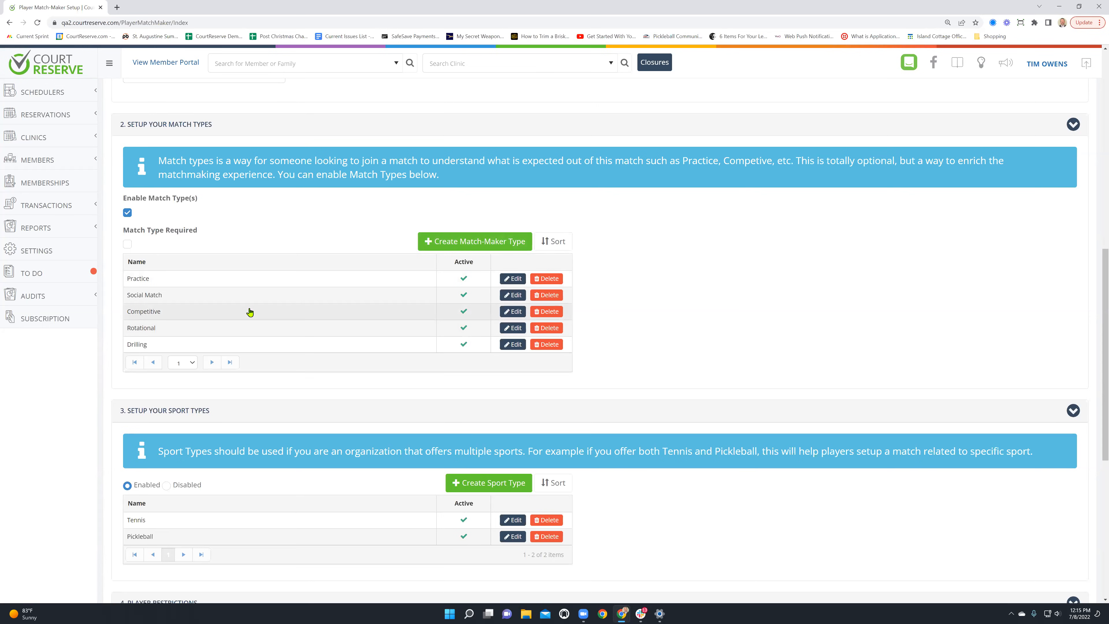
pyautogui.scroll(-5, 245, 312)
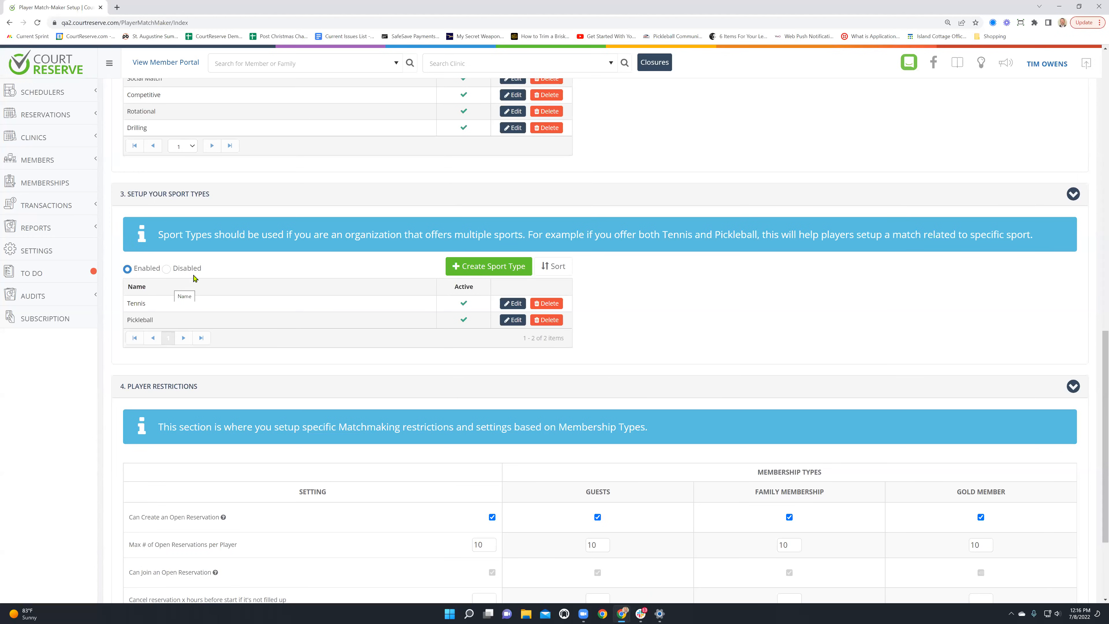
pyautogui.scroll(-2, 297, 276)
pyautogui.scroll(-1, 297, 276)
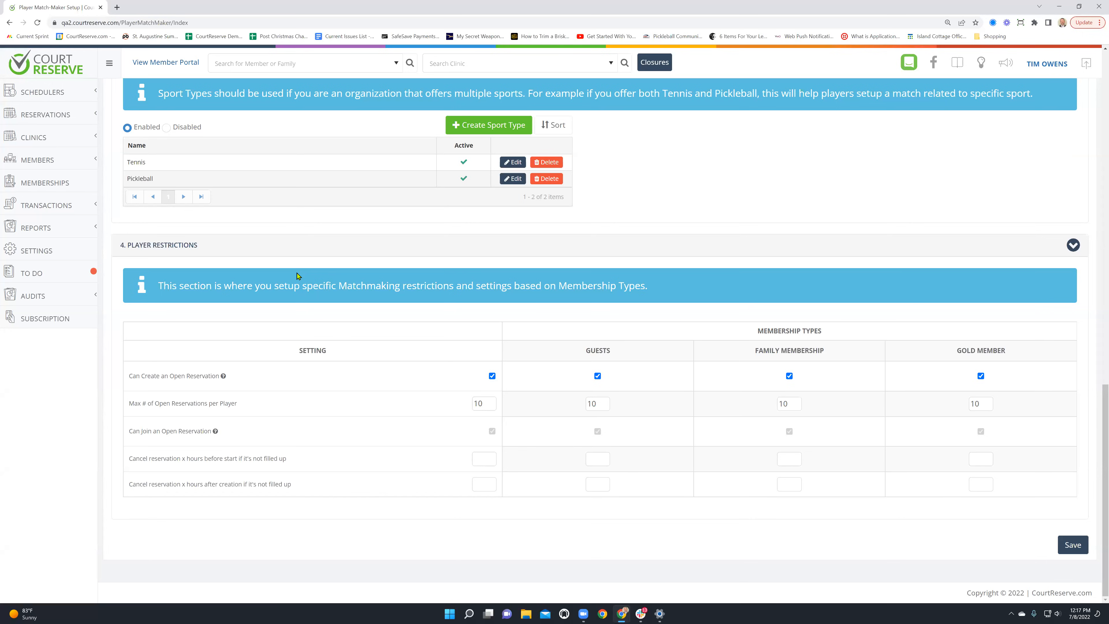
# Toggle the guests' permission to create open reservations off and on again, and compare the player restrictions with the match maker criteria
pyautogui.click(597, 376)
pyautogui.click(598, 375)
pyautogui.scroll(10, 463, 413)
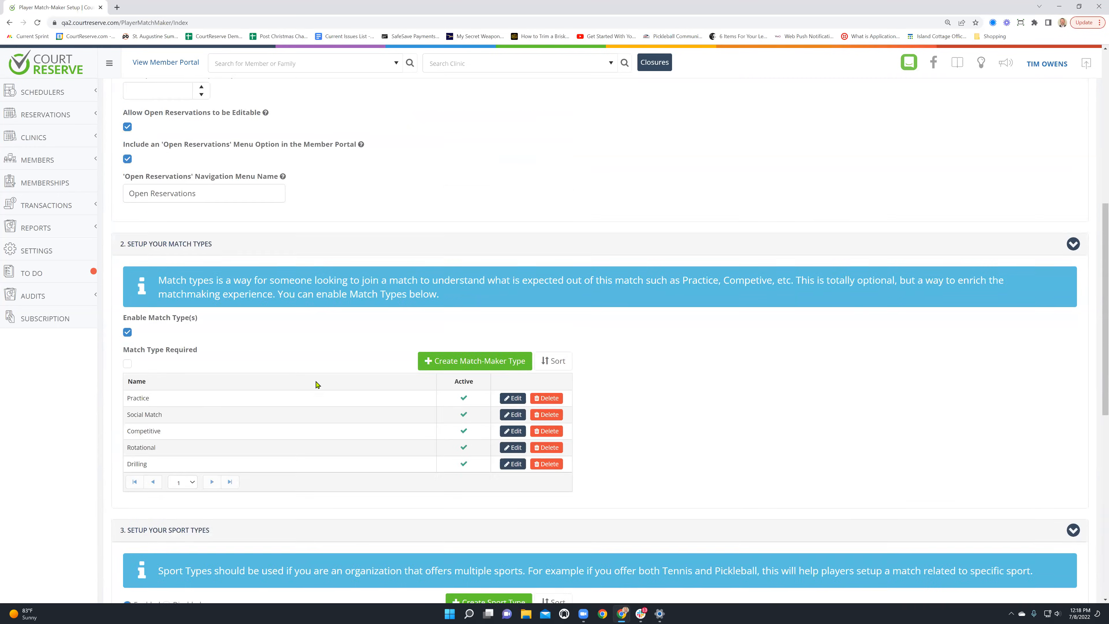
pyautogui.scroll(6, 318, 385)
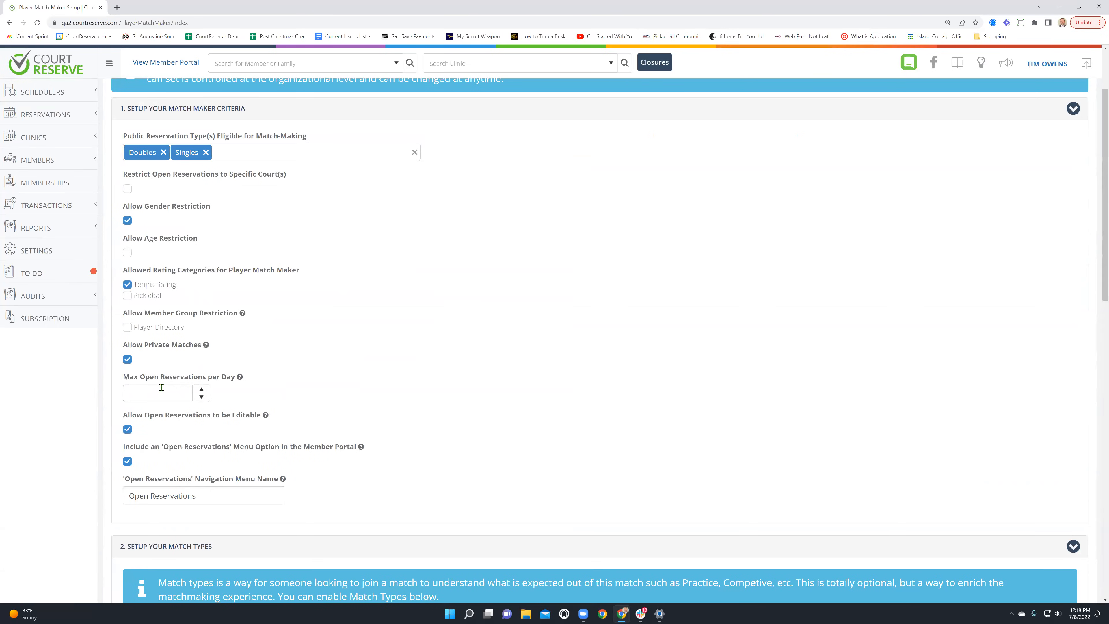
pyautogui.scroll(-12, 358, 376)
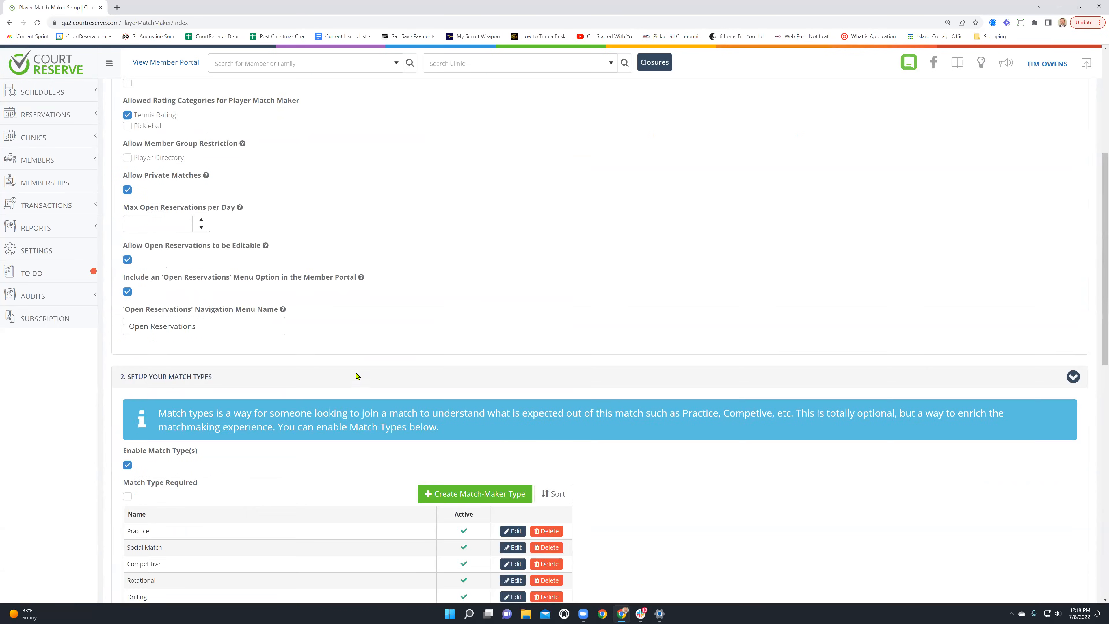
pyautogui.scroll(-5, 363, 376)
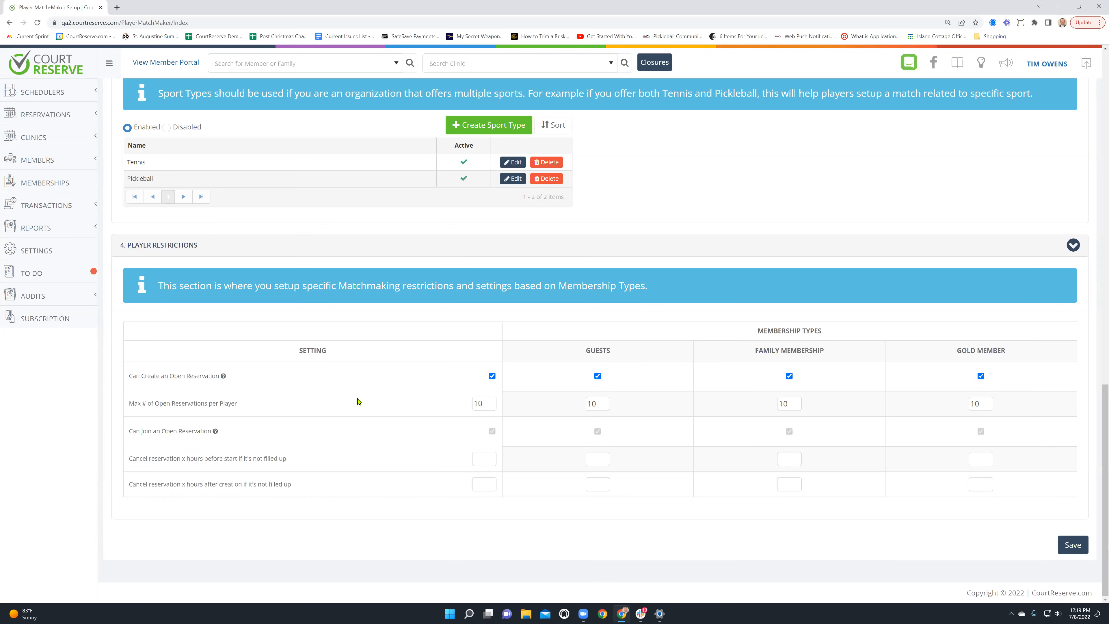
# Enter 10 as the maximum number of open reservations per player for all membership types
pyautogui.click(474, 402)
pyautogui.doubleClick(480, 406)
pyautogui.write('1')
pyautogui.write('0')
# Try an 8-hour before-start cancellation limit for unfilled reservations, clear it, and enter 8 hours after creation instead
pyautogui.click(485, 458)
pyautogui.write('8')
pyautogui.press('BackSpace')
pyautogui.click(487, 479)
pyautogui.write('8')
# Go to the member portal and open its Pickleball reservation scheduler
pyautogui.click(175, 70)
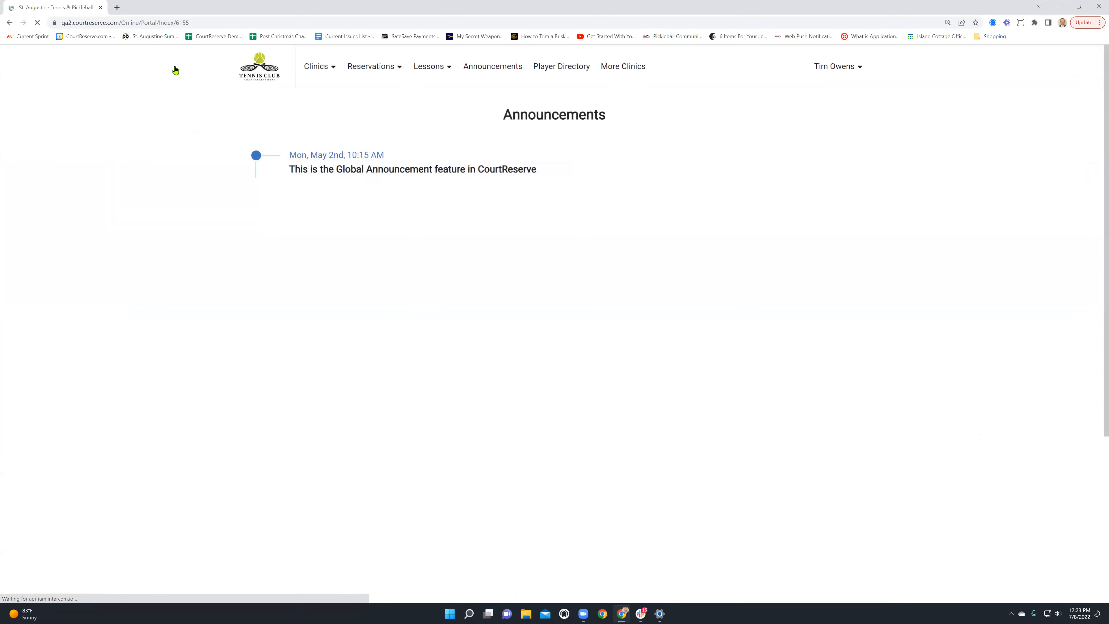
pyautogui.click(364, 72)
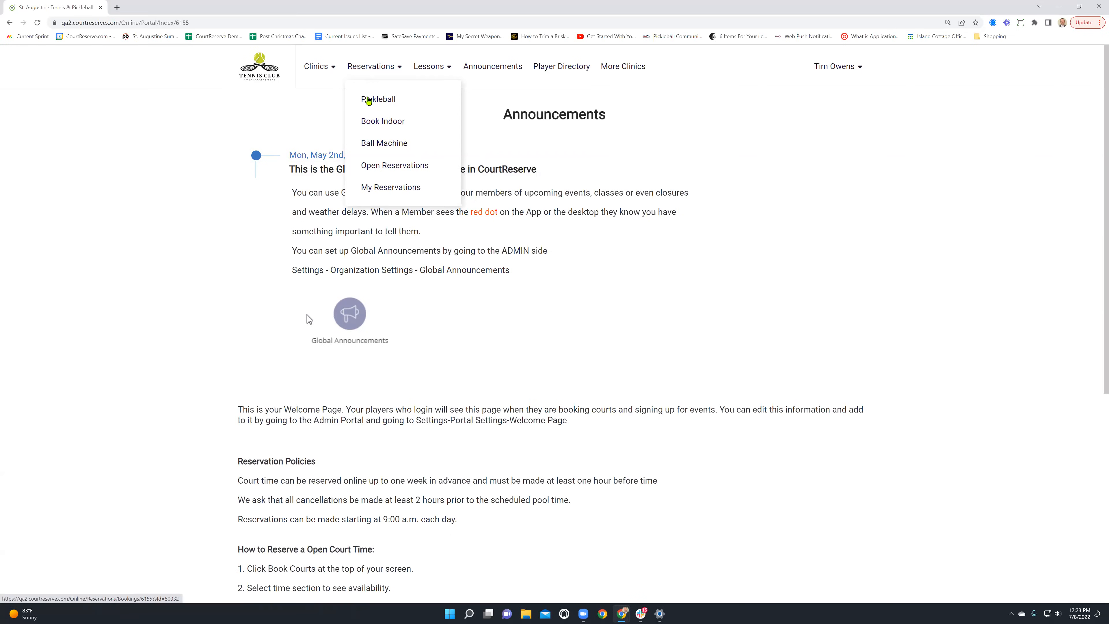
pyautogui.click(375, 103)
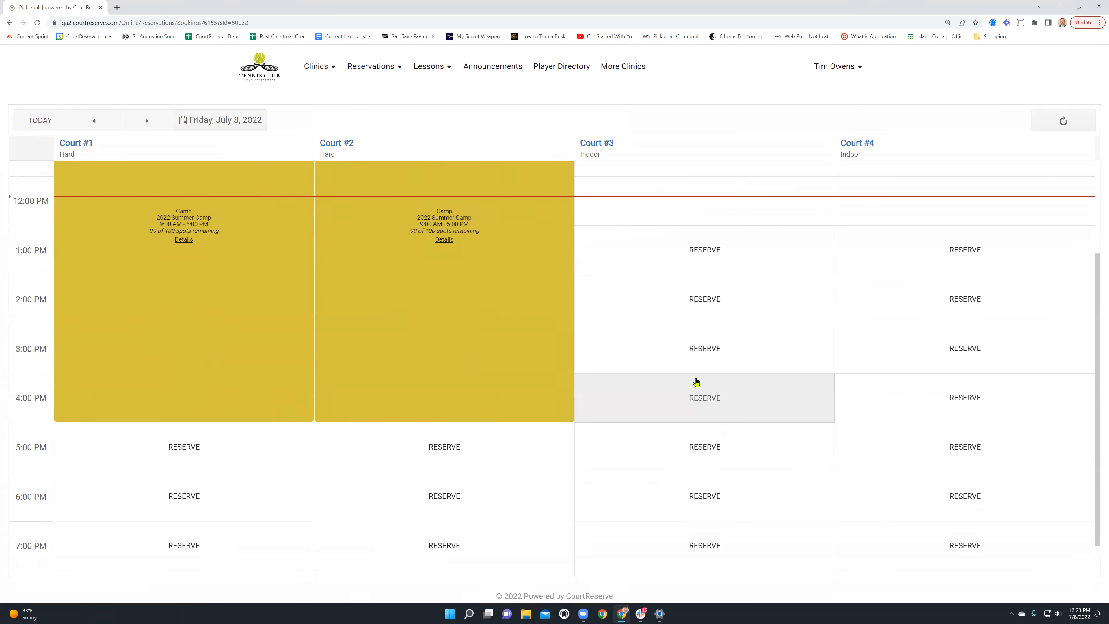
# Start a reservation on Court #3 at 4:00 PM with the reservation type Singles
pyautogui.click(699, 399)
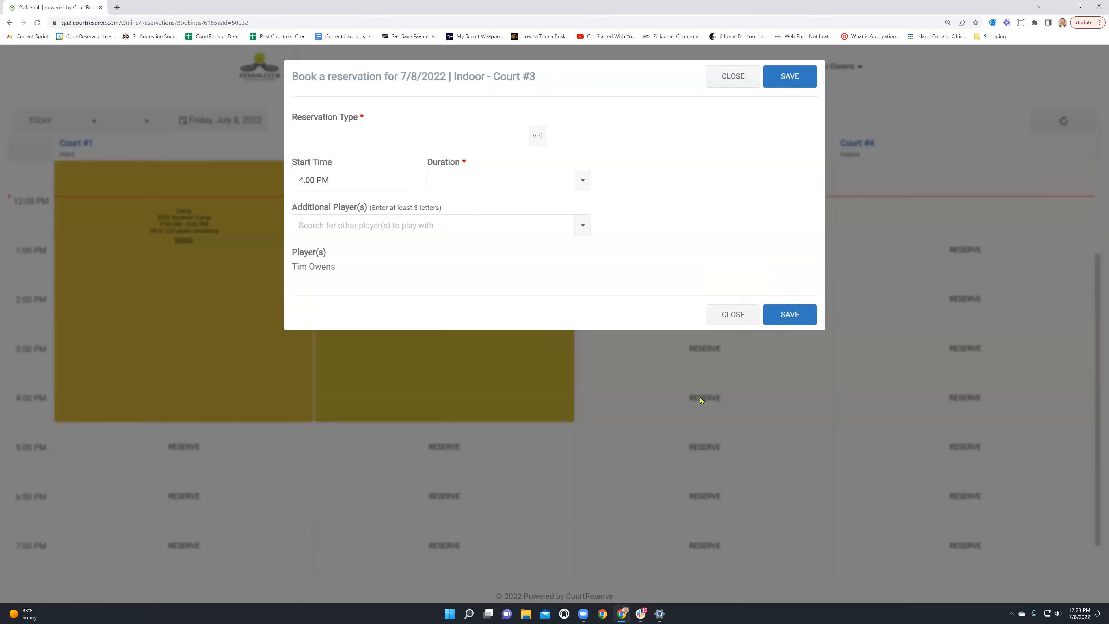
pyautogui.click(534, 146)
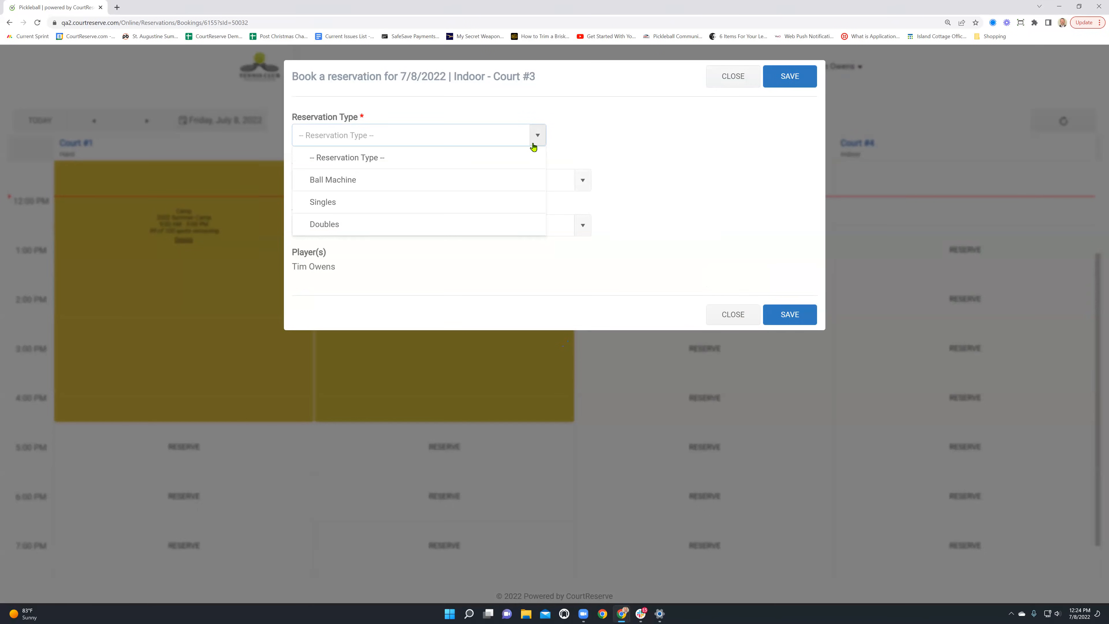
pyautogui.click(410, 202)
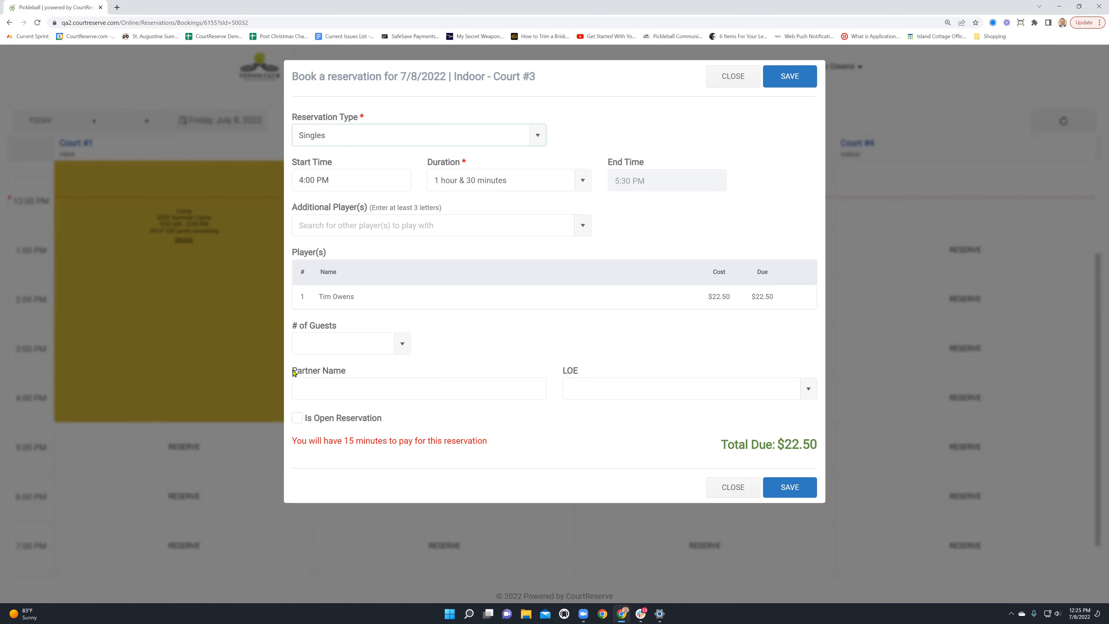
# Make the booking an open reservation with Tennis as the sport type and Drilling as the match type
pyautogui.click(299, 418)
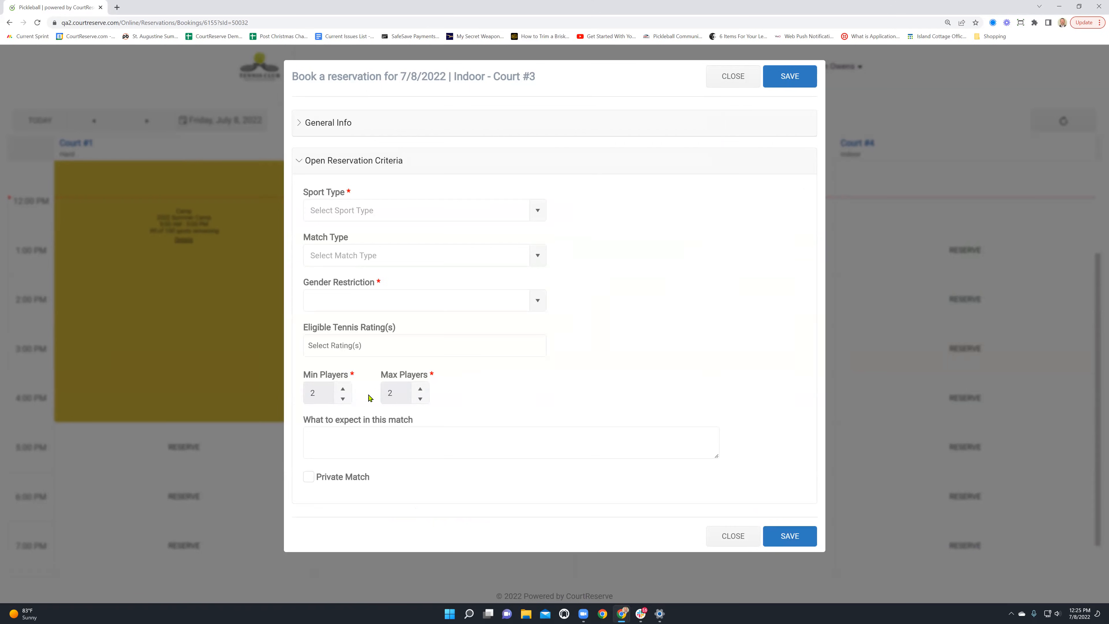
pyautogui.click(387, 213)
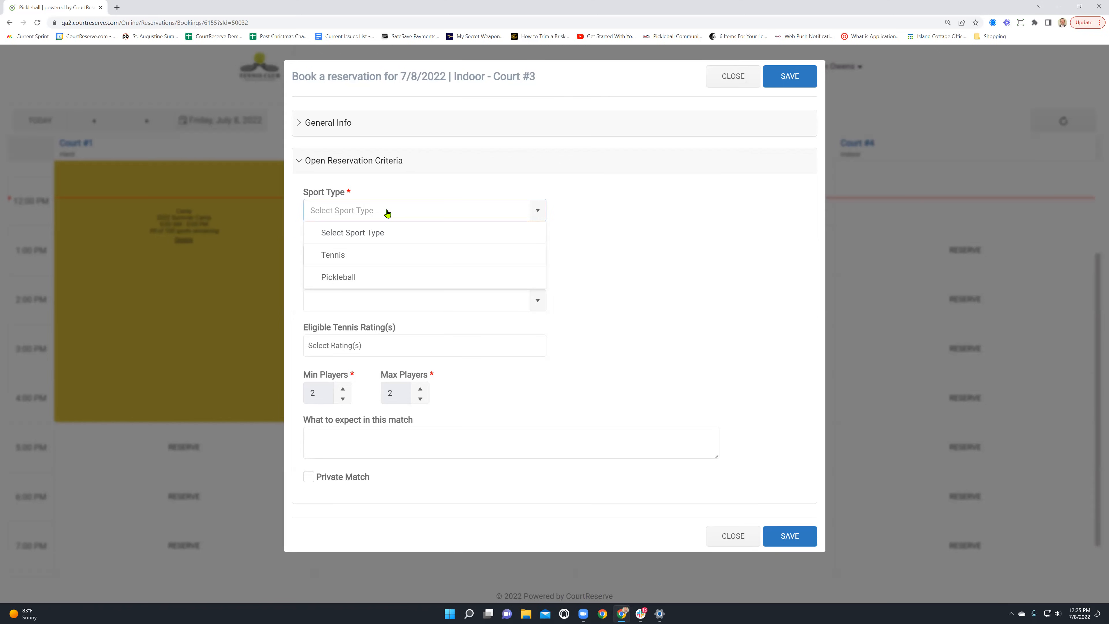
pyautogui.click(348, 255)
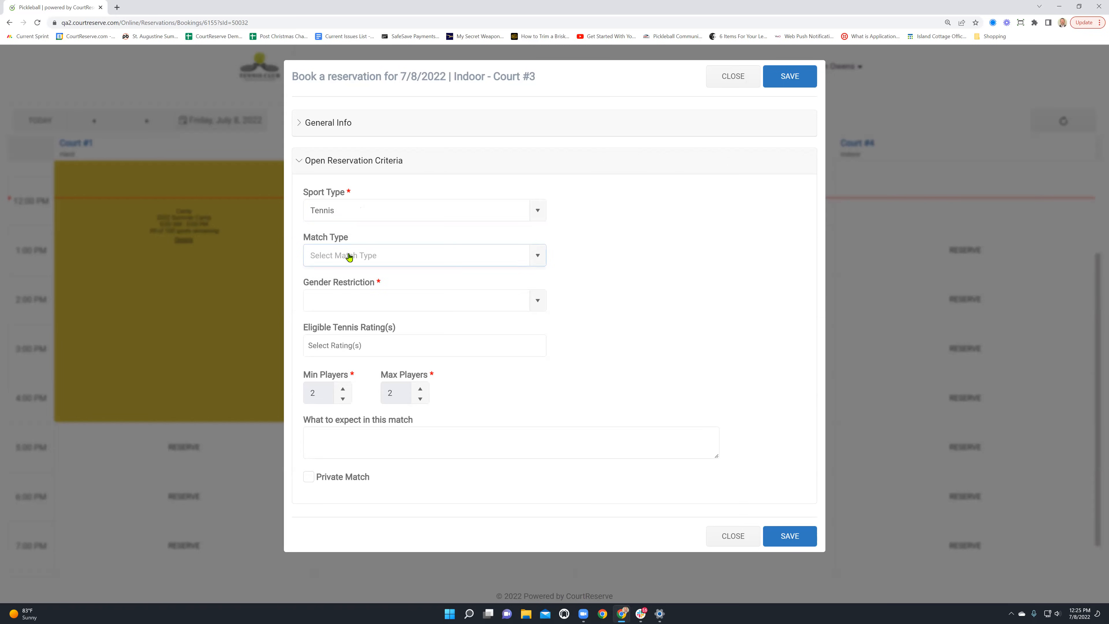
pyautogui.click(348, 256)
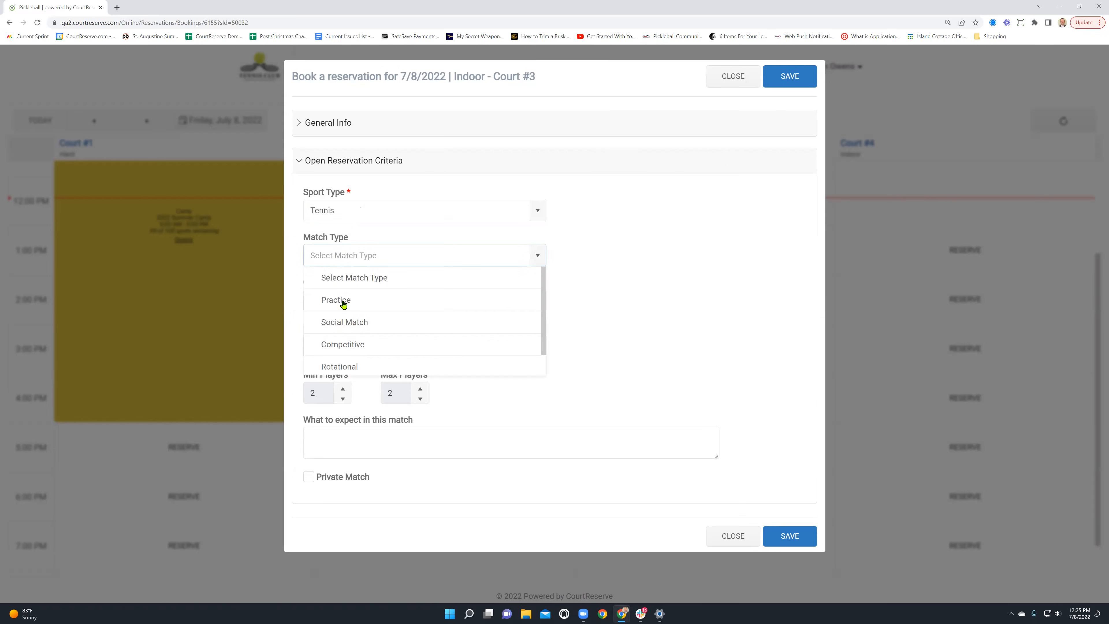
pyautogui.scroll(-2, 342, 302)
pyautogui.click(334, 365)
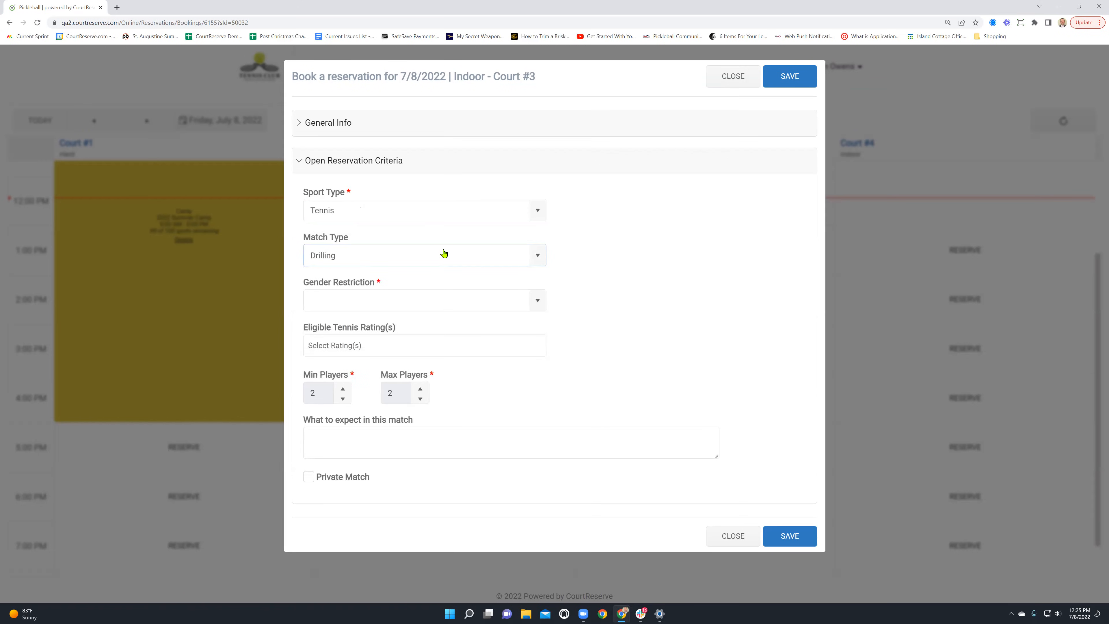
# Set the open reservation's gender restriction to No Gender Restrictions
pyautogui.click(410, 300)
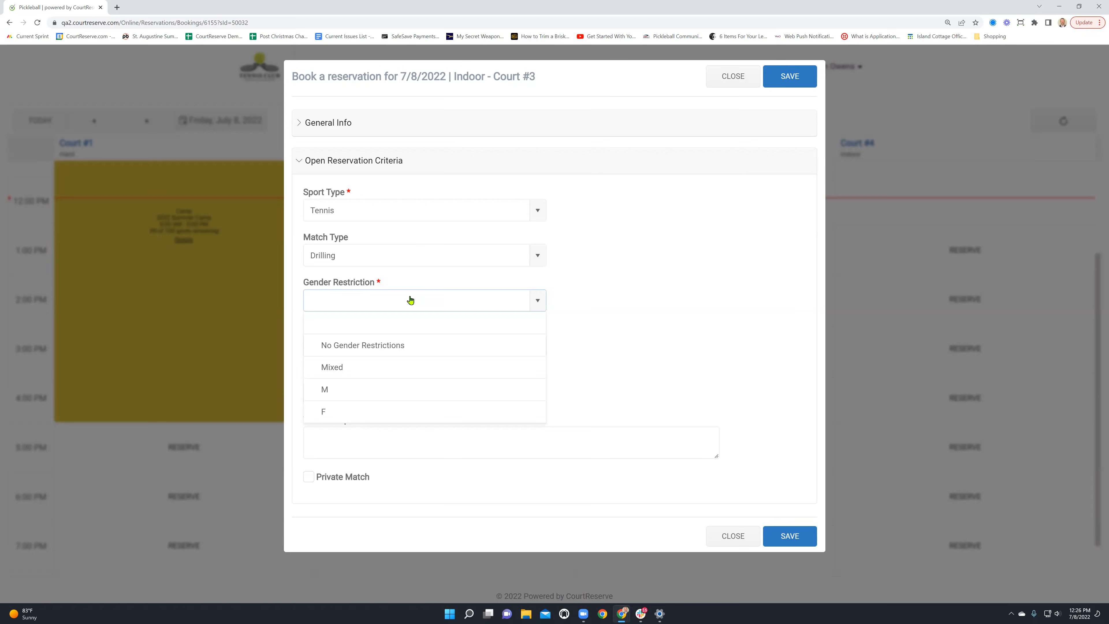
pyautogui.click(412, 306)
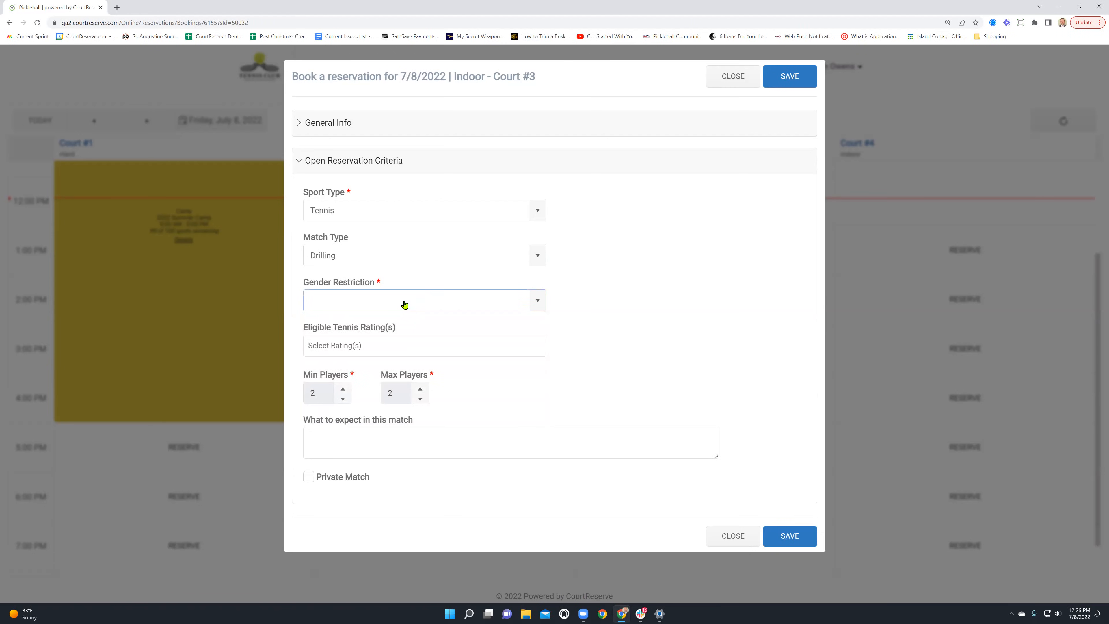
pyautogui.click(405, 305)
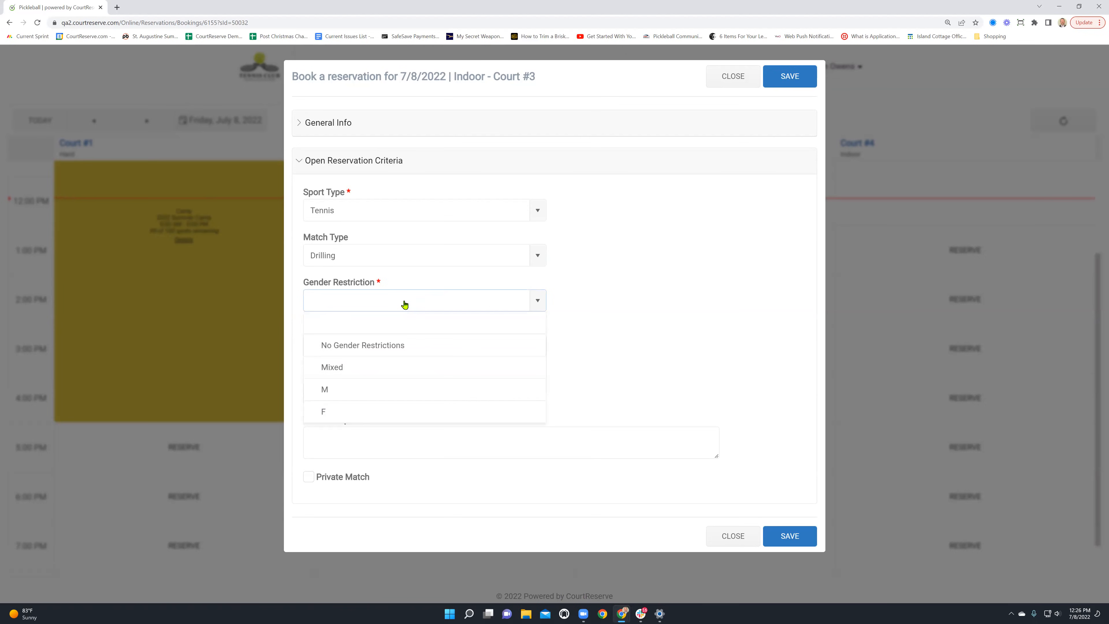
pyautogui.click(379, 345)
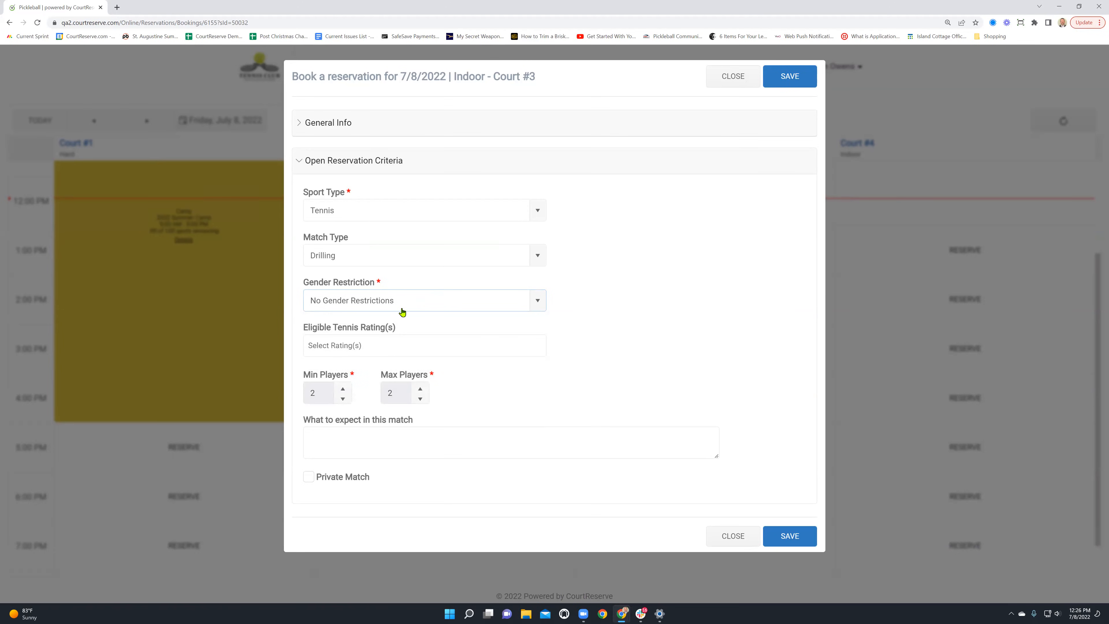
# Try the M and F gender restrictions and return the field to No Gender Restrictions
pyautogui.click(419, 305)
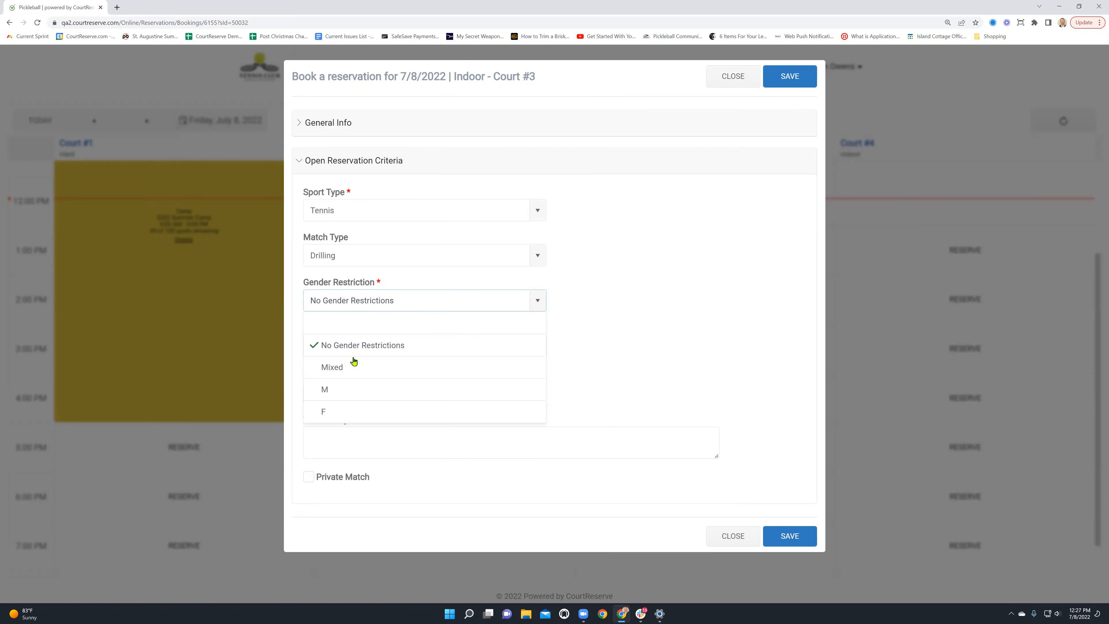
pyautogui.click(345, 391)
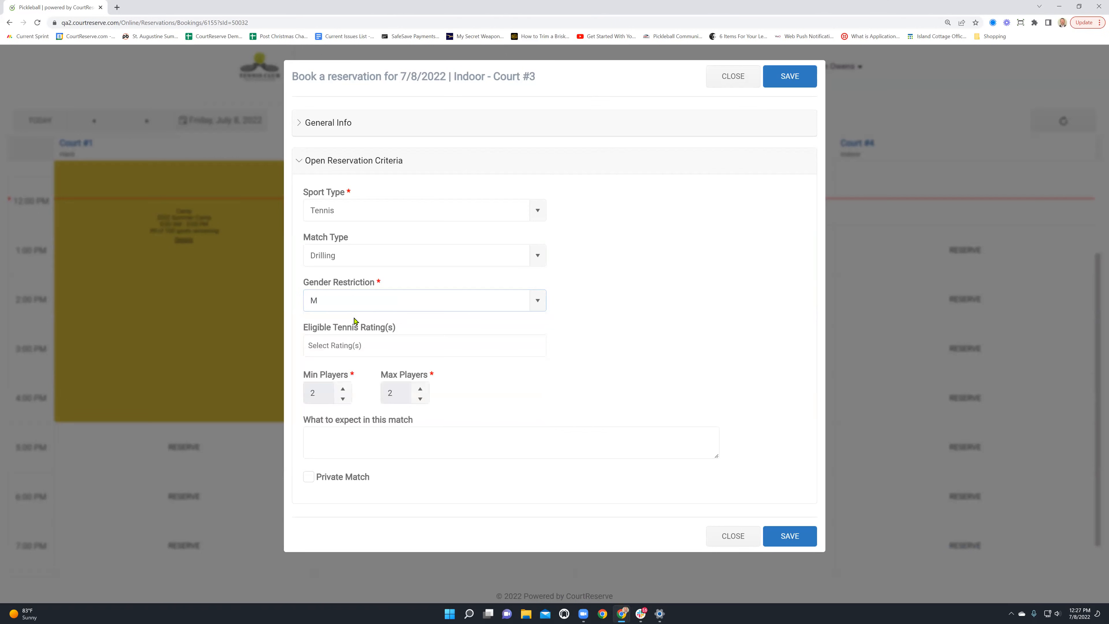
pyautogui.click(362, 306)
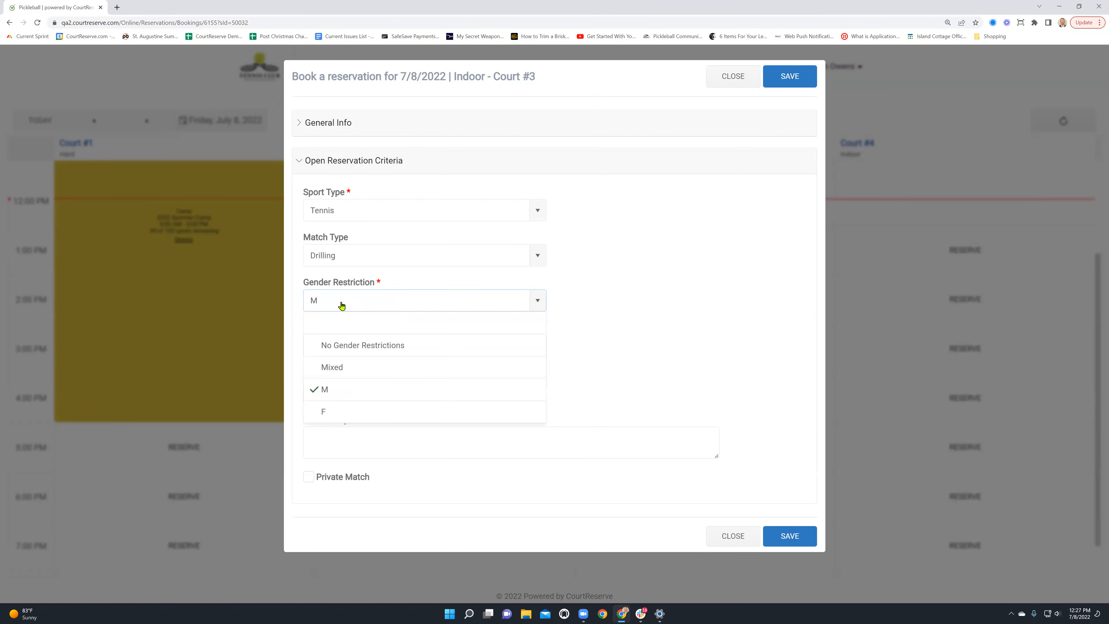
pyautogui.click(327, 412)
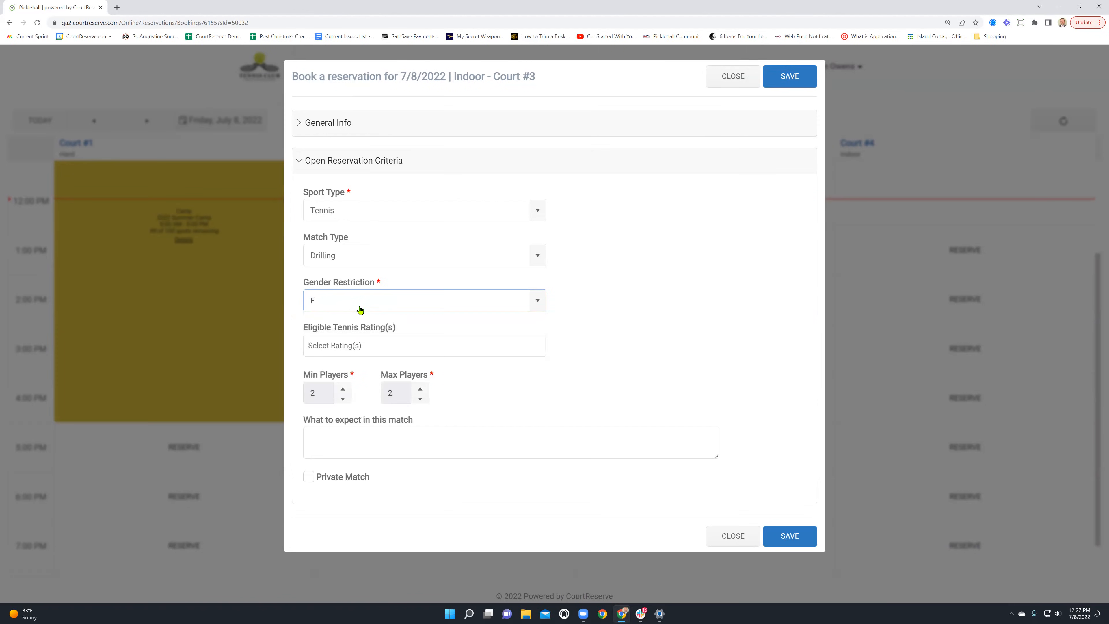
pyautogui.click(360, 308)
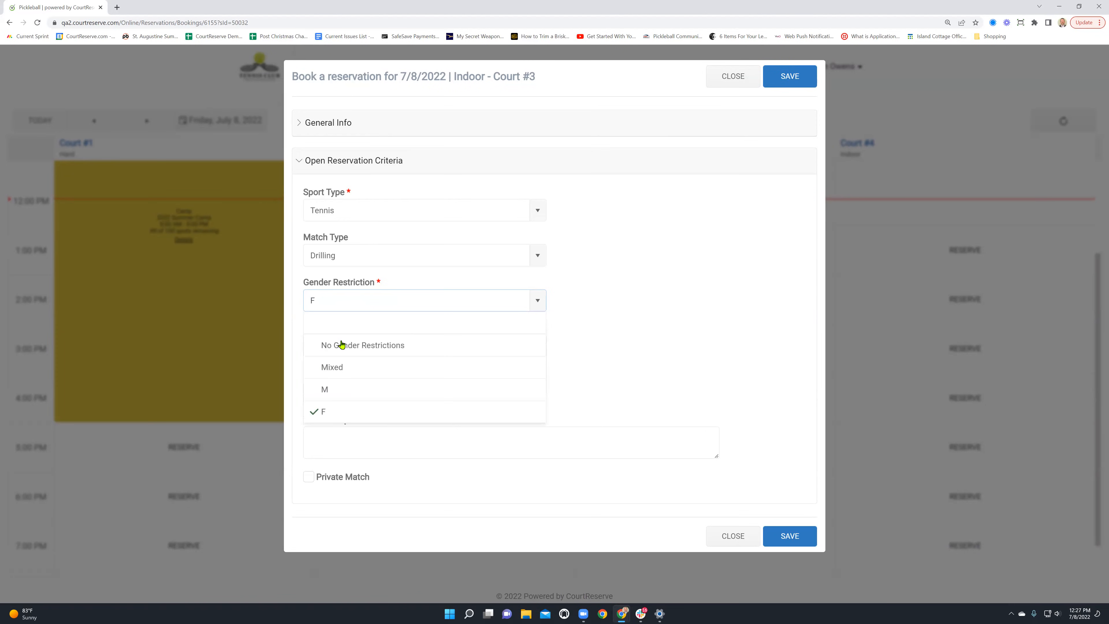
pyautogui.click(342, 344)
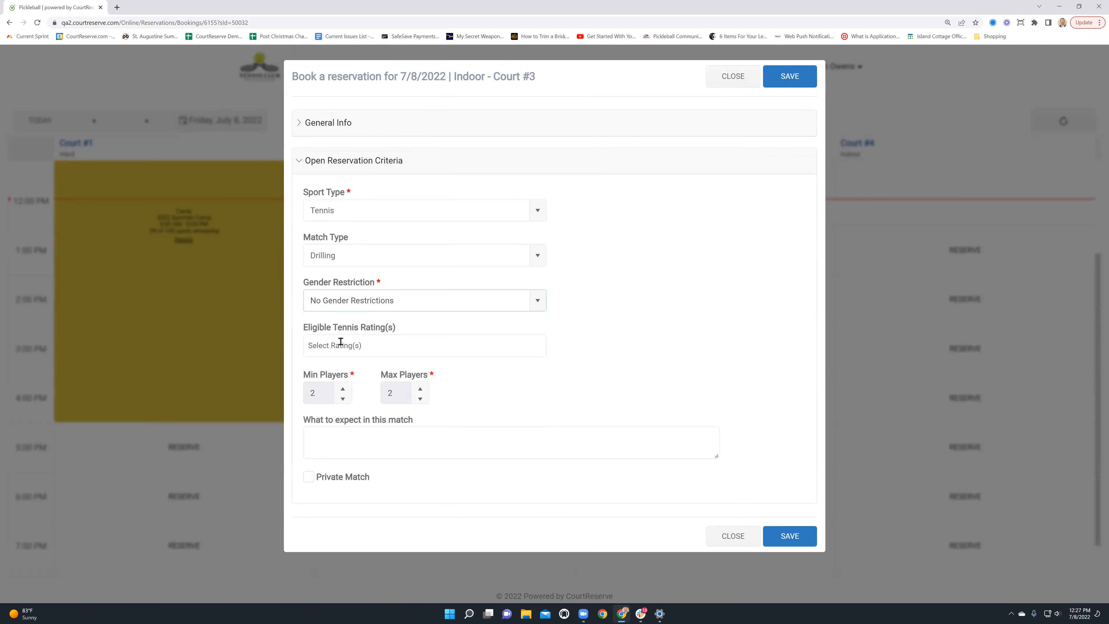
# Add 4.0 as the eligible tennis rating and describe the match as "Looking for someone to just hit for an hour."
pyautogui.click(341, 341)
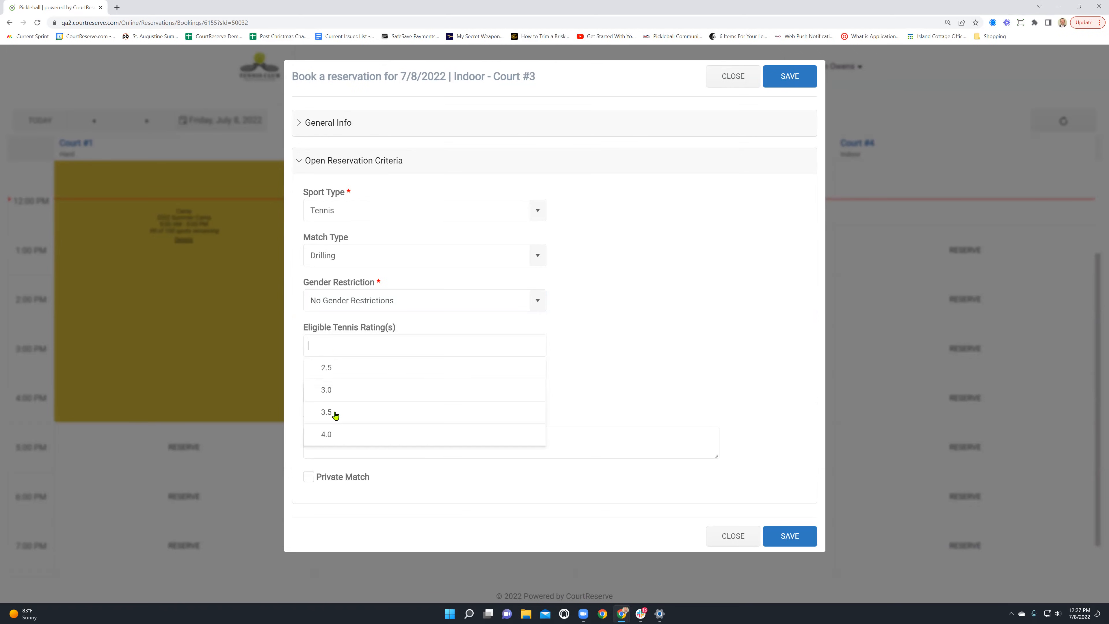
pyautogui.click(328, 435)
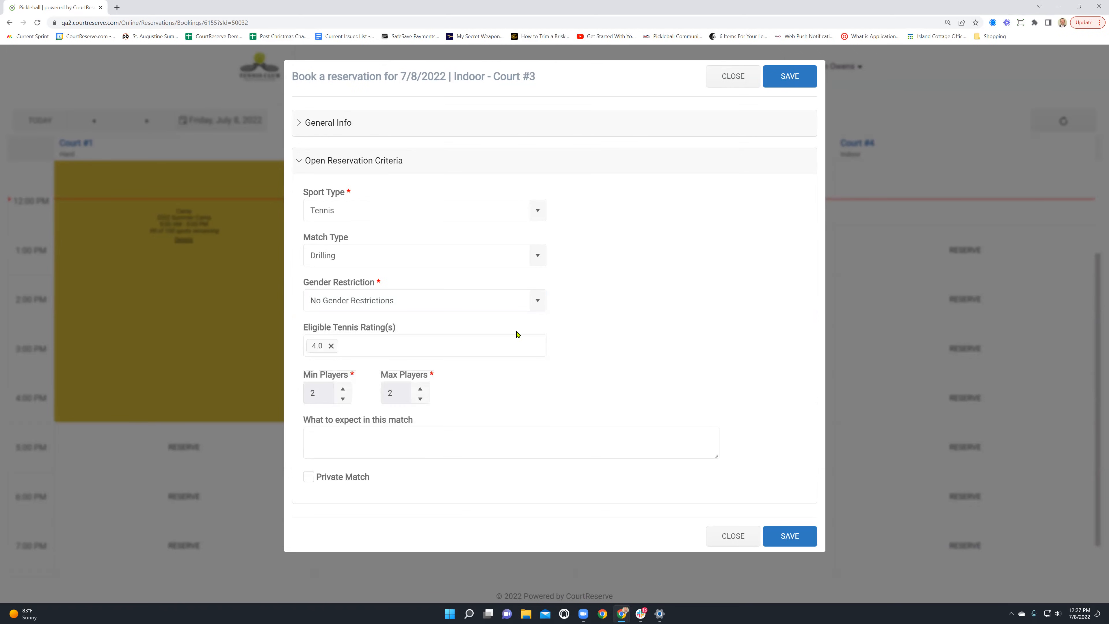
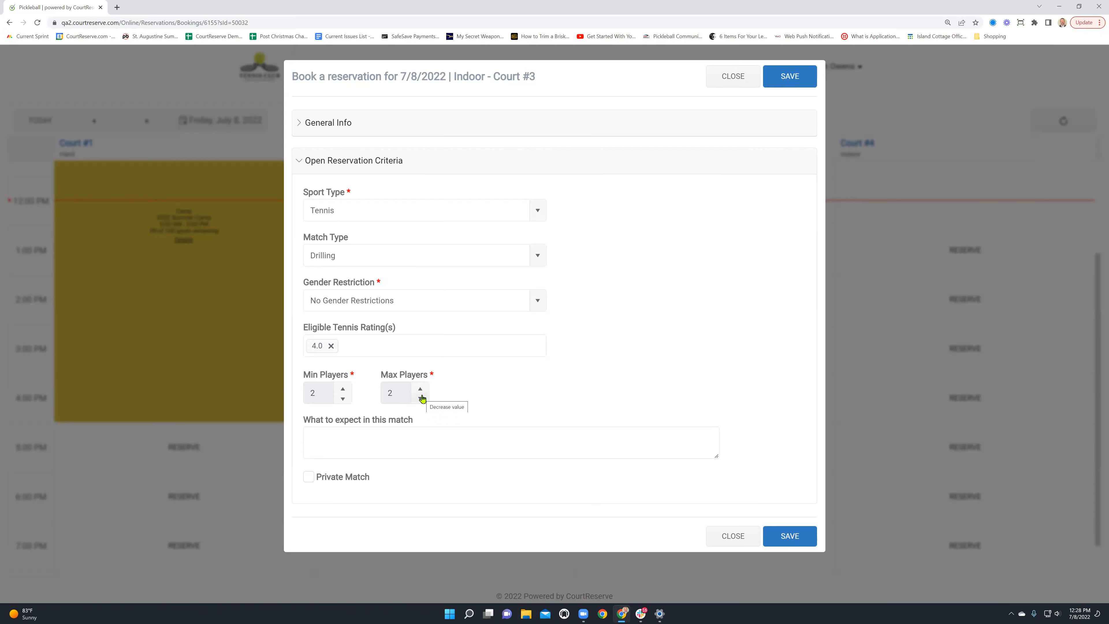
pyautogui.click(438, 430)
pyautogui.write('Looking for someone to just hit for an hour.')
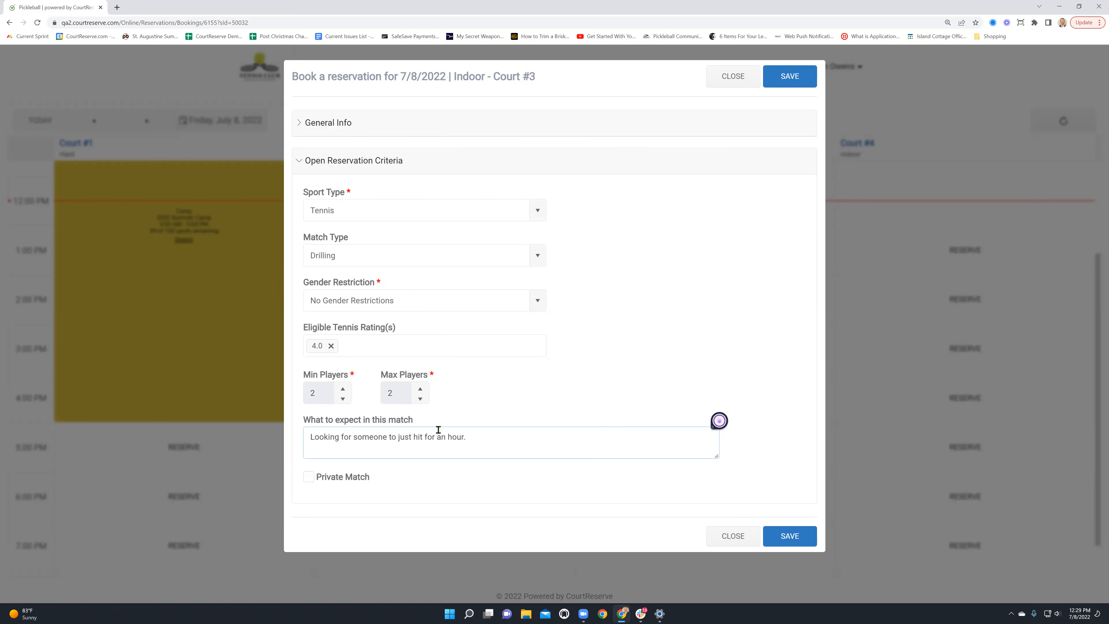
# Try the Private Match option, turn it off again, and save the open reservation
pyautogui.click(308, 478)
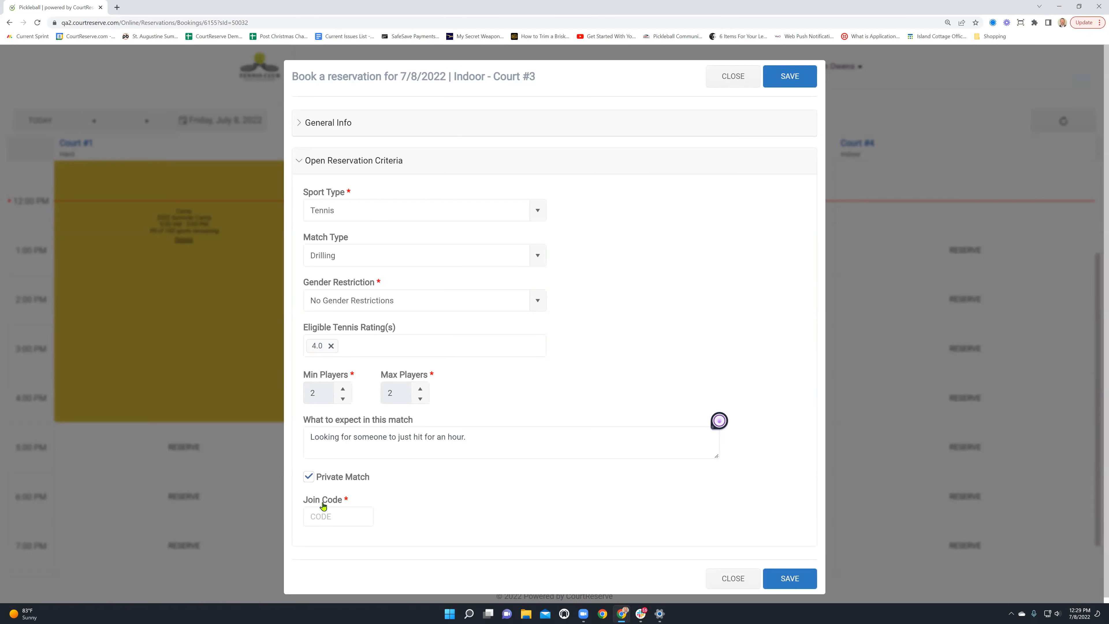
pyautogui.click(313, 482)
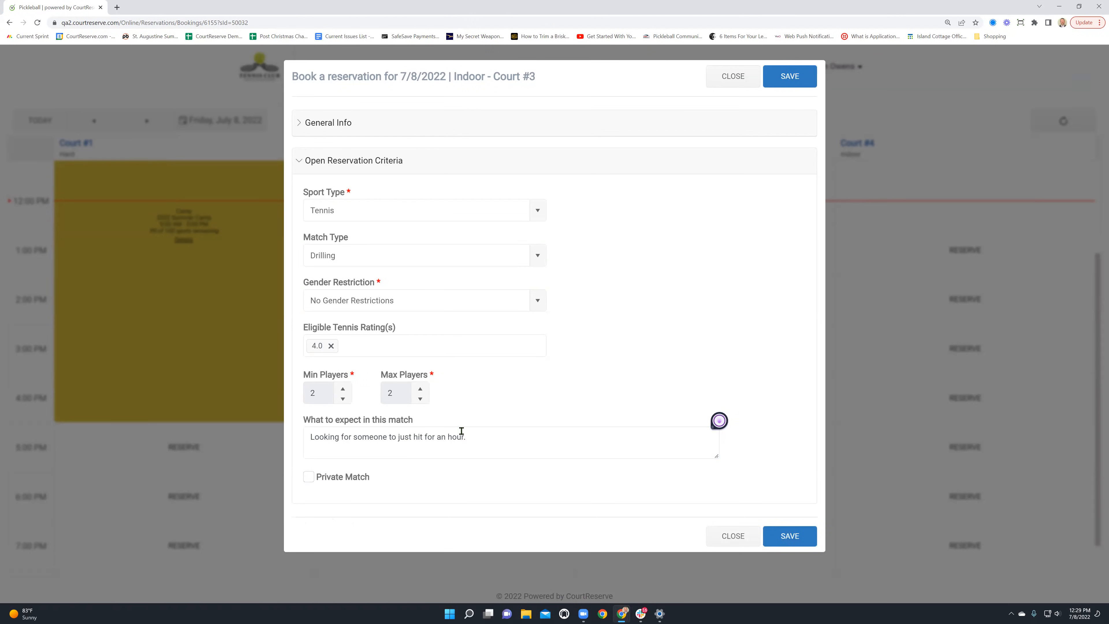
pyautogui.click(777, 531)
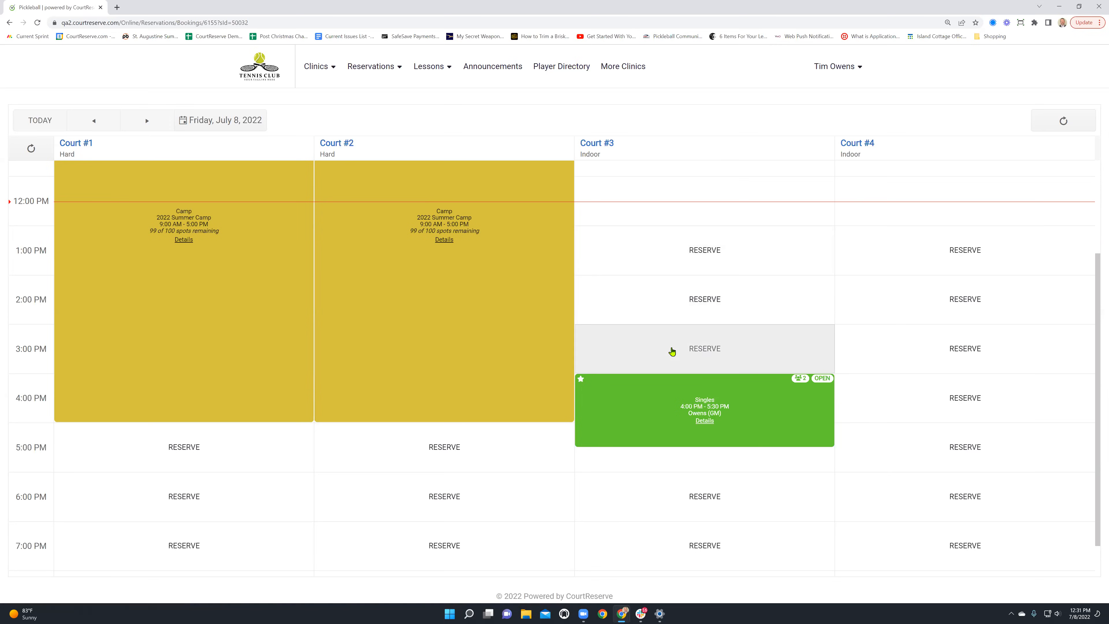
# Review the 4:00 PM Singles reservation's details as the organizer and from the other member's Pickleball scheduler
pyautogui.click(705, 421)
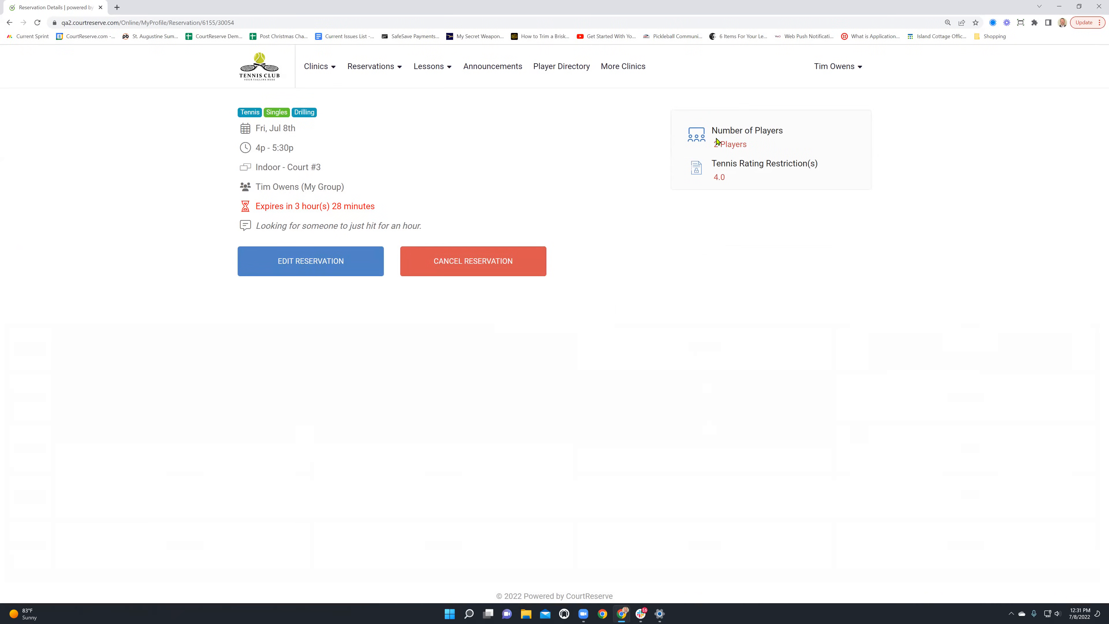
pyautogui.hotkey('alt', 'Tab')
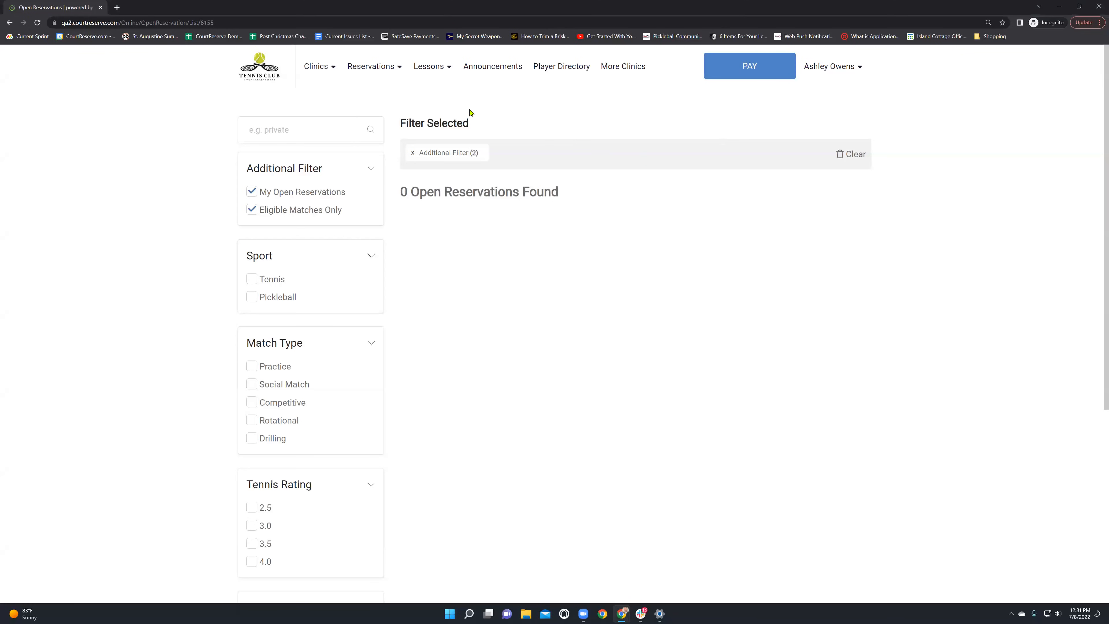
pyautogui.moveTo(371, 69)
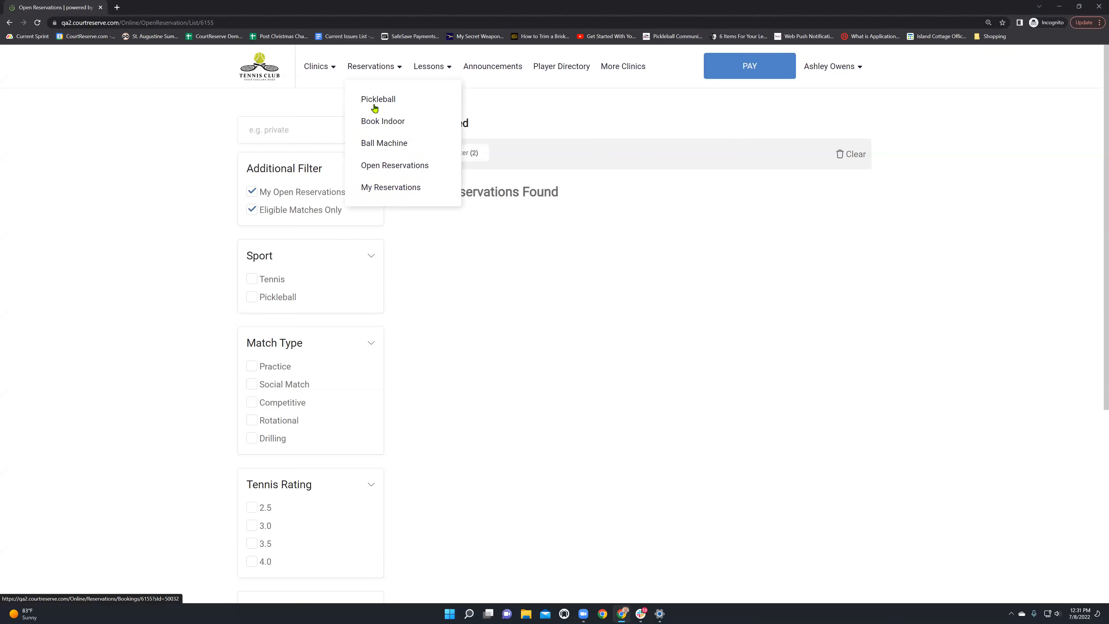
pyautogui.click(376, 100)
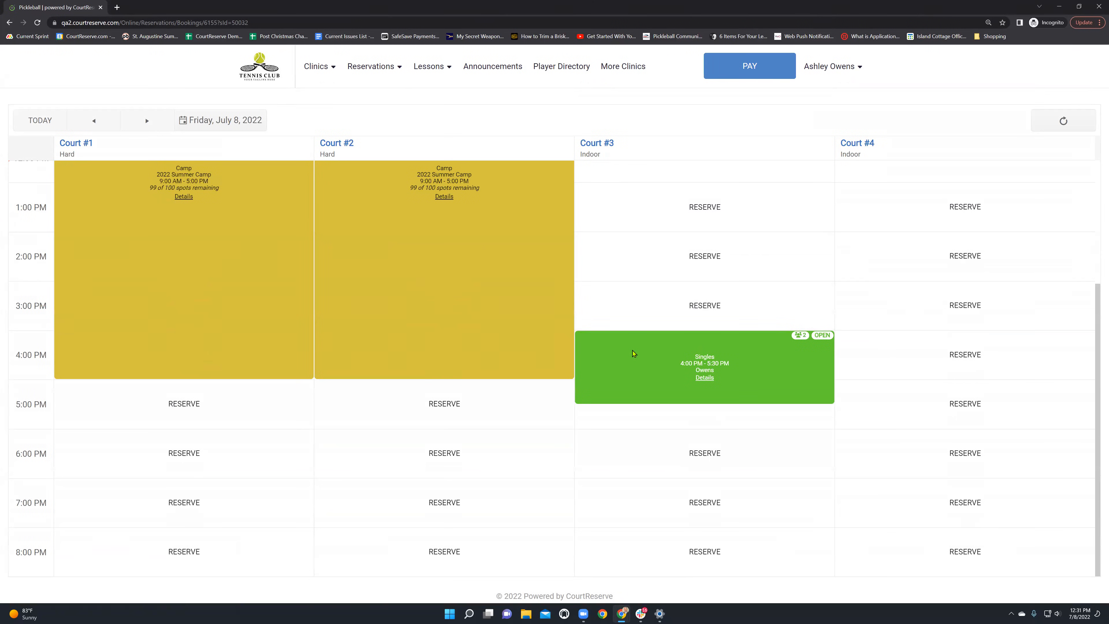
pyautogui.click(703, 378)
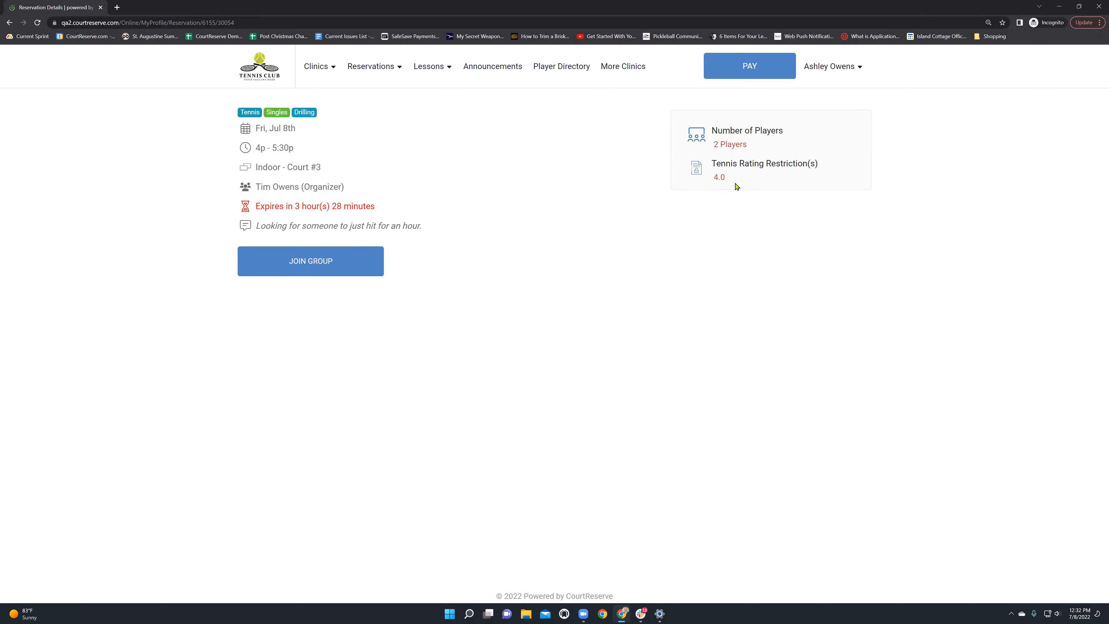
pyautogui.moveTo(264, 227); pyautogui.dragTo(404, 220)
pyautogui.click(420, 205)
# Find the Court #3 singles match among the open reservations and join its group with the eligible family member registered
pyautogui.click(373, 71)
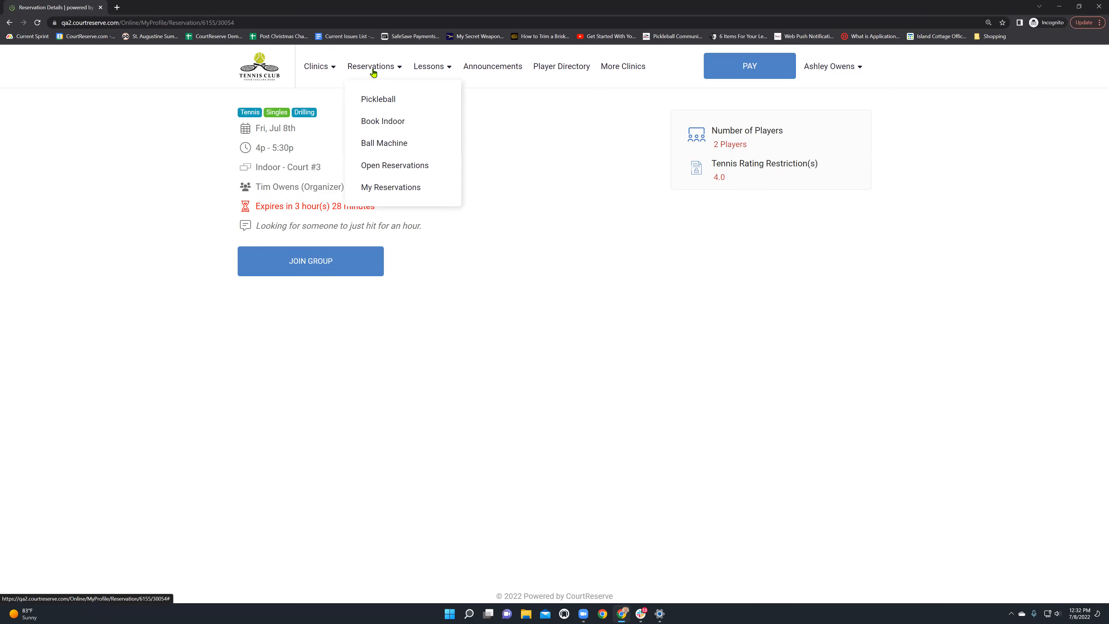
pyautogui.click(371, 167)
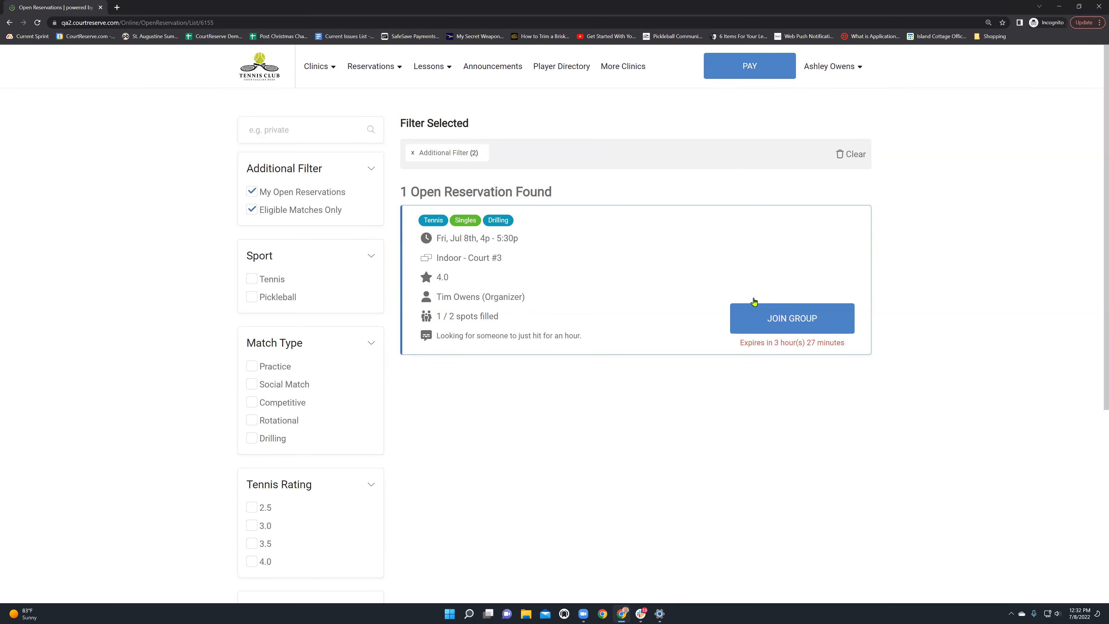
pyautogui.click(795, 318)
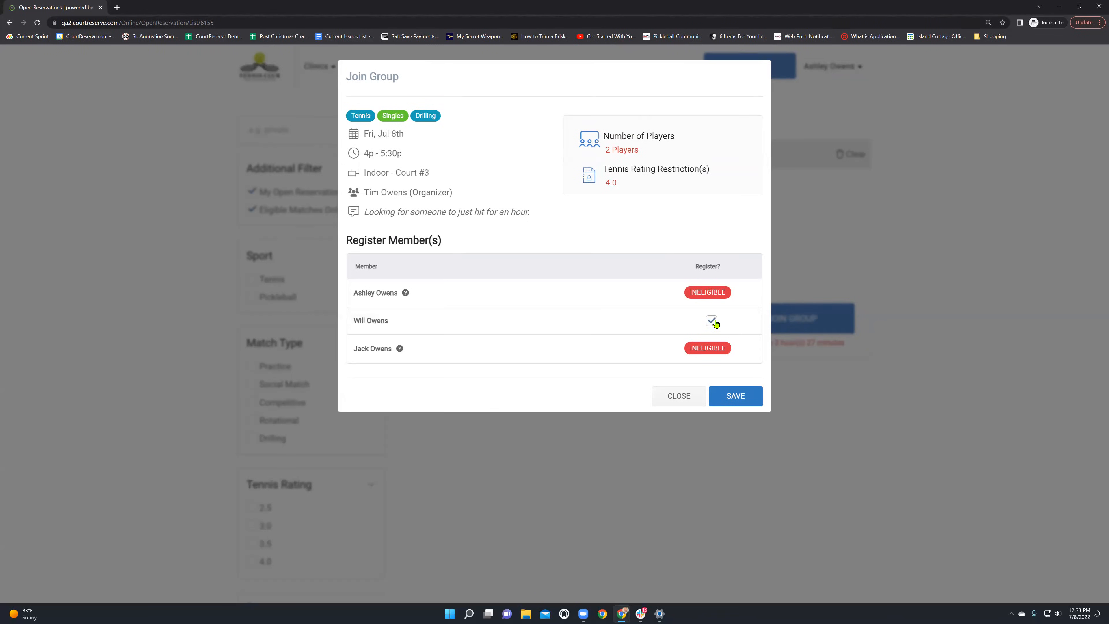
pyautogui.click(736, 399)
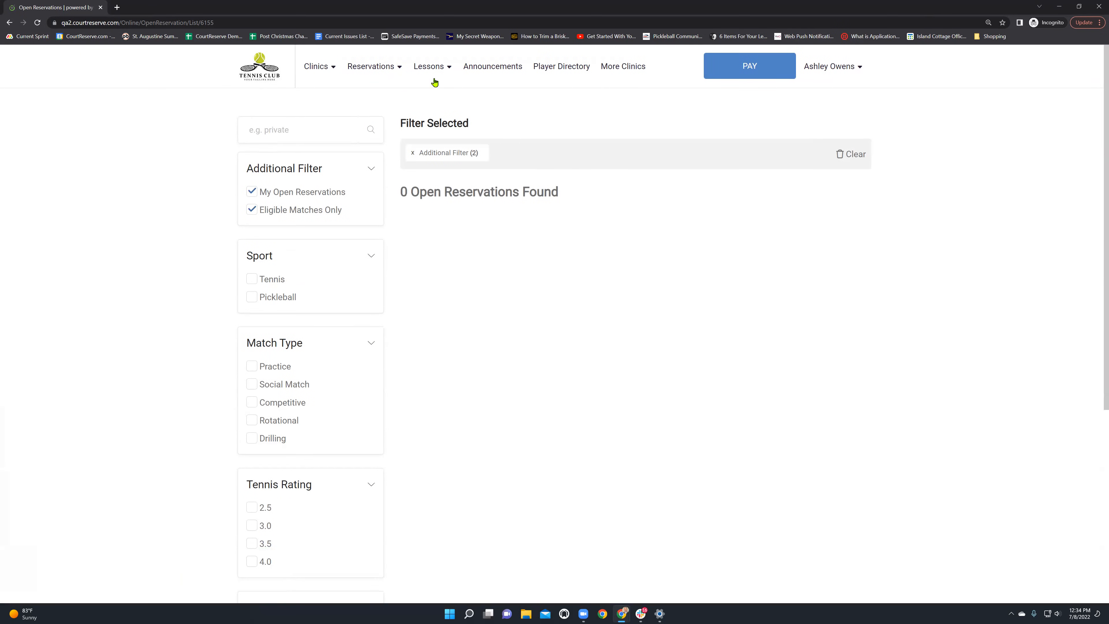
# Open the Book Indoor scheduler and view the details of the 4:00 PM Singles reservation on Court #3
pyautogui.click(384, 72)
pyautogui.click(382, 122)
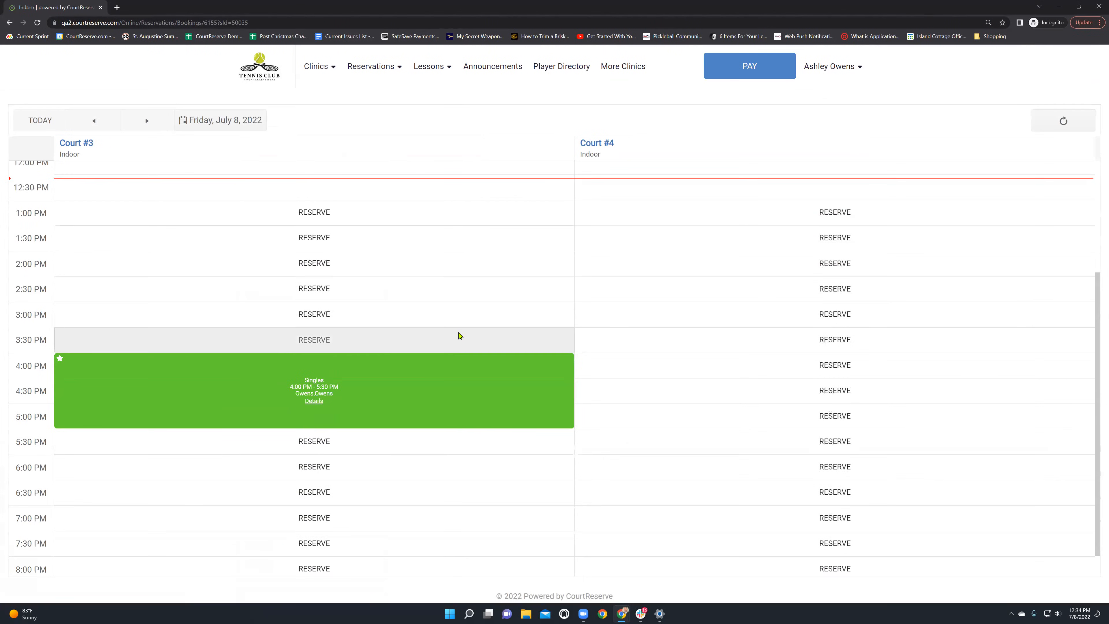
pyautogui.scroll(-1, 459, 334)
pyautogui.click(311, 372)
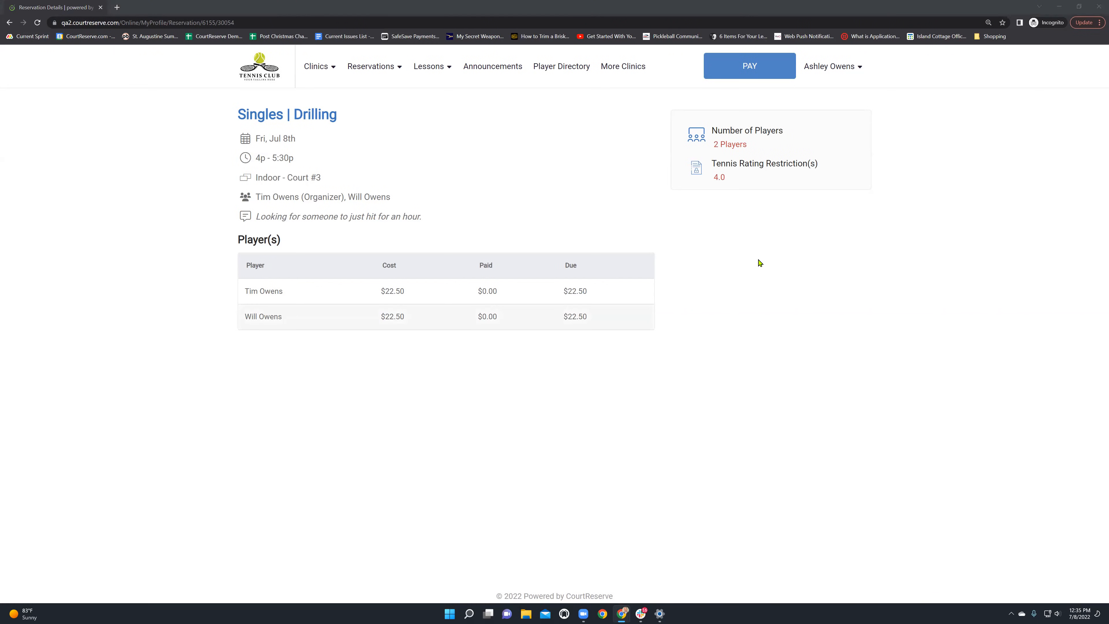
# Switch to the organizer's member portal window and open the Pickleball scheduler
pyautogui.hotkey('alt', 'Tab')
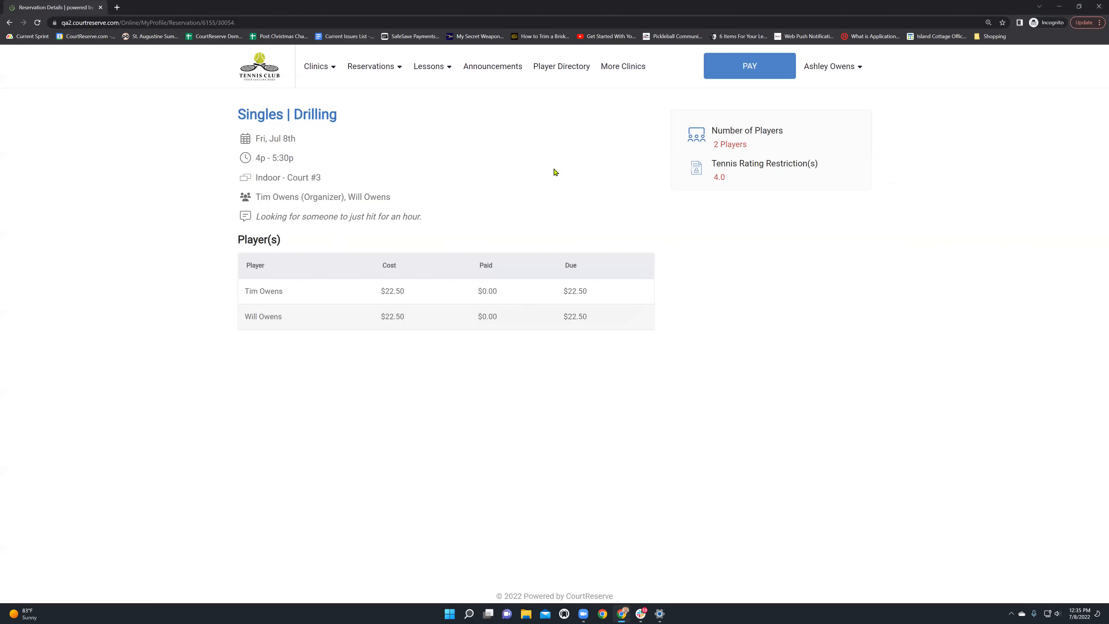
pyautogui.hotkey('alt', 'Tab')
pyautogui.press('Tab')
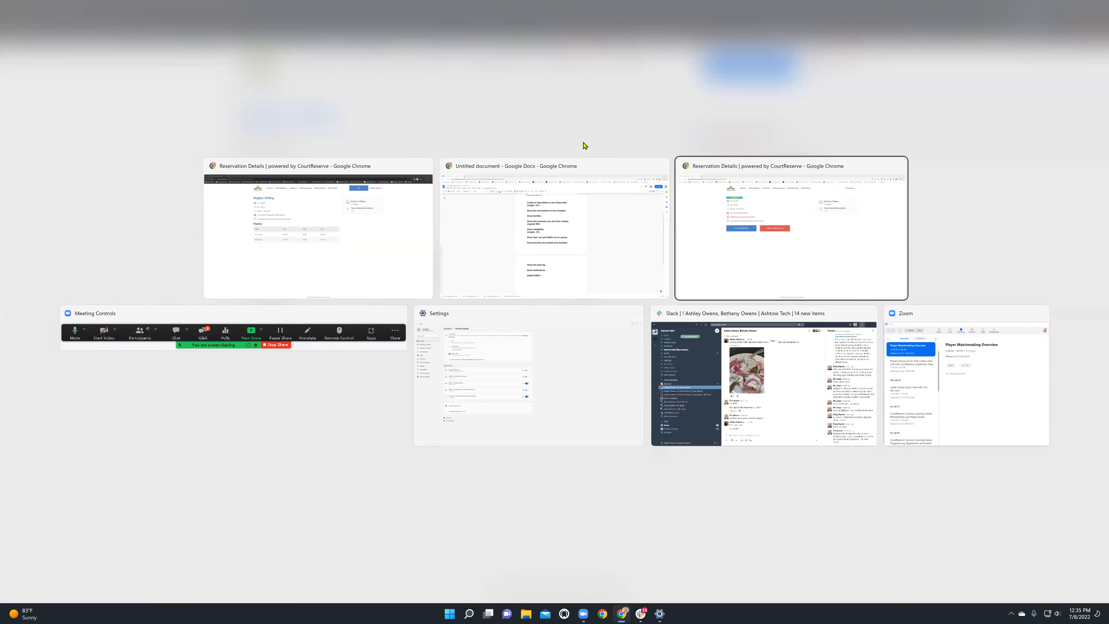
pyautogui.moveTo(359, 73)
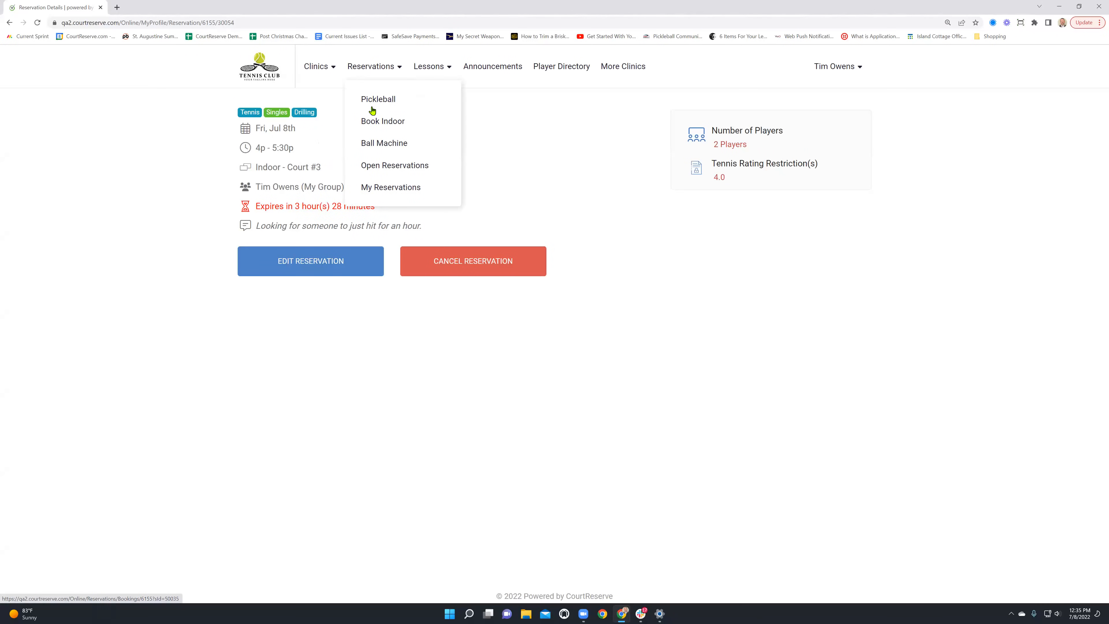
pyautogui.click(378, 99)
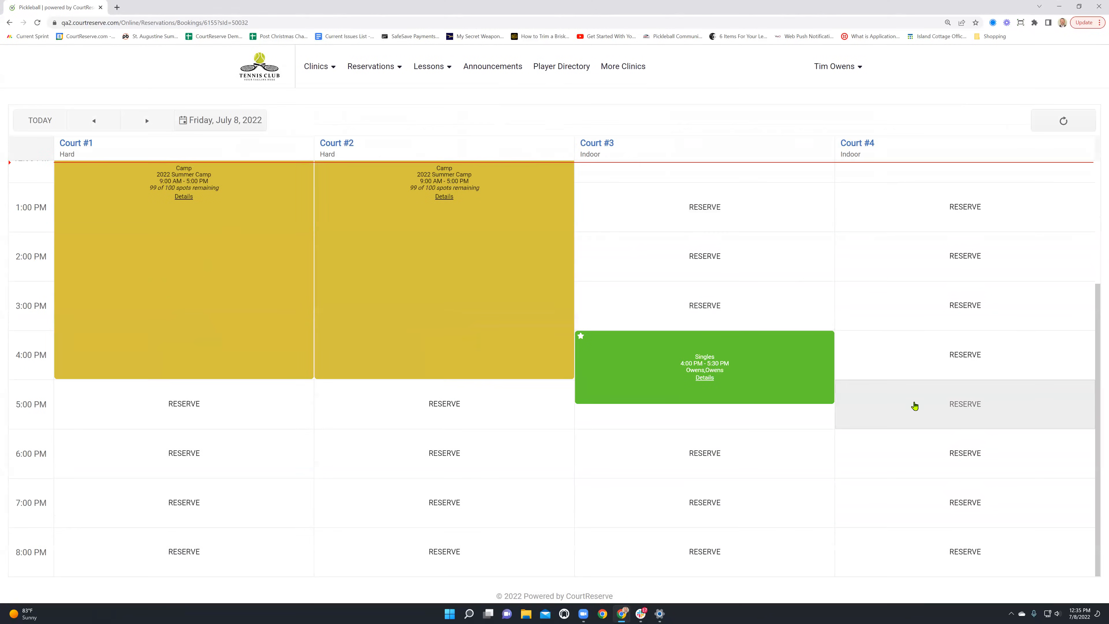
# Start a 6:00 PM Singles reservation on Court #4 and mark it as an open reservation
pyautogui.click(962, 450)
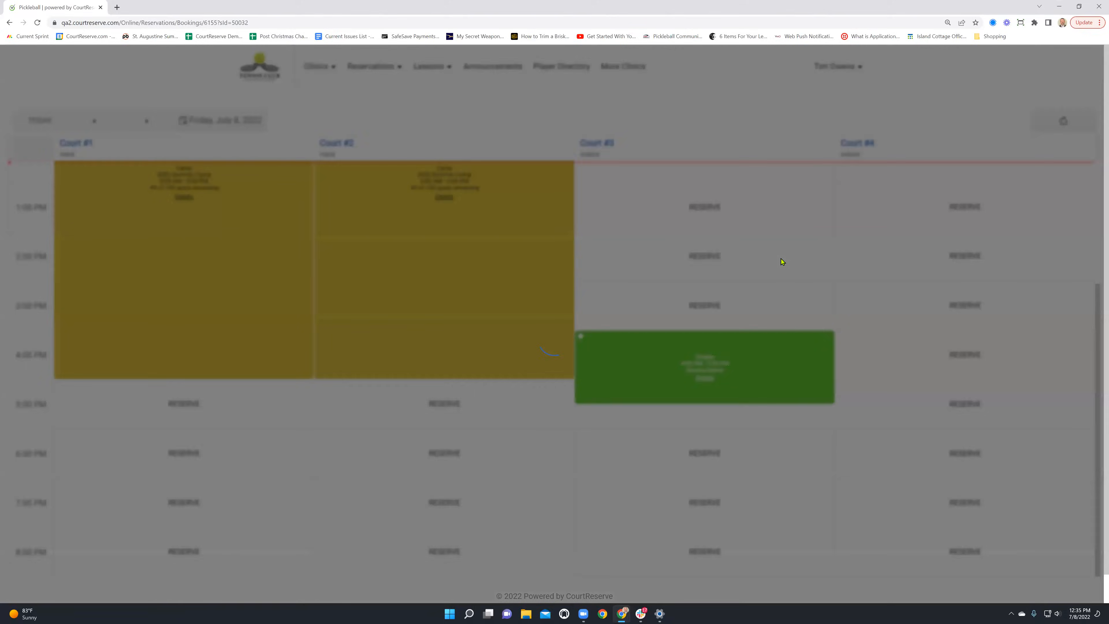
pyautogui.click(507, 137)
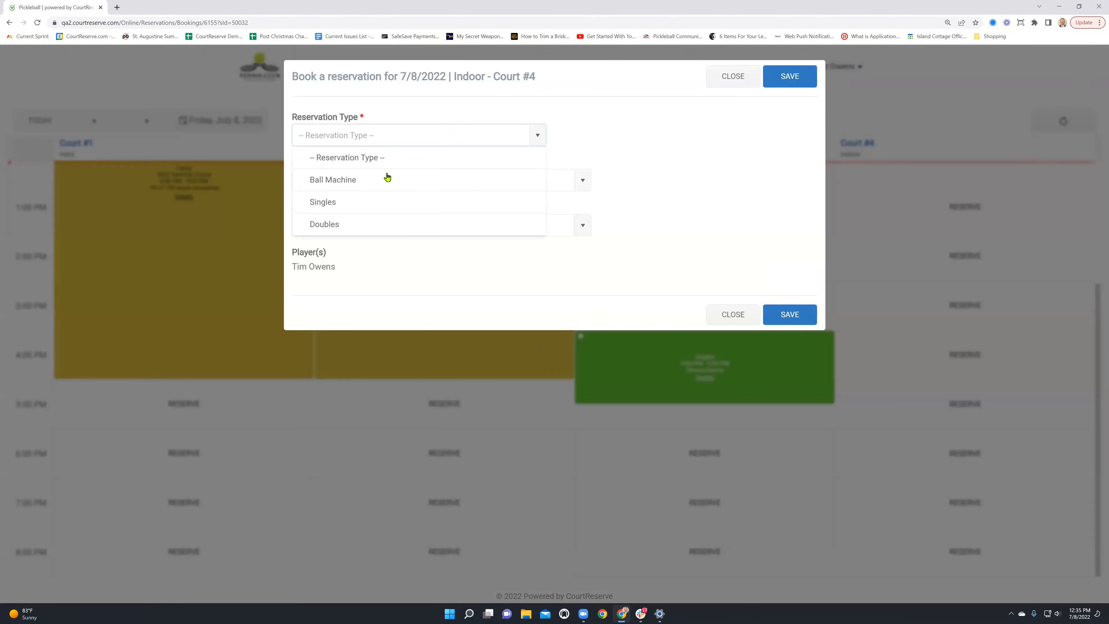
pyautogui.click(347, 203)
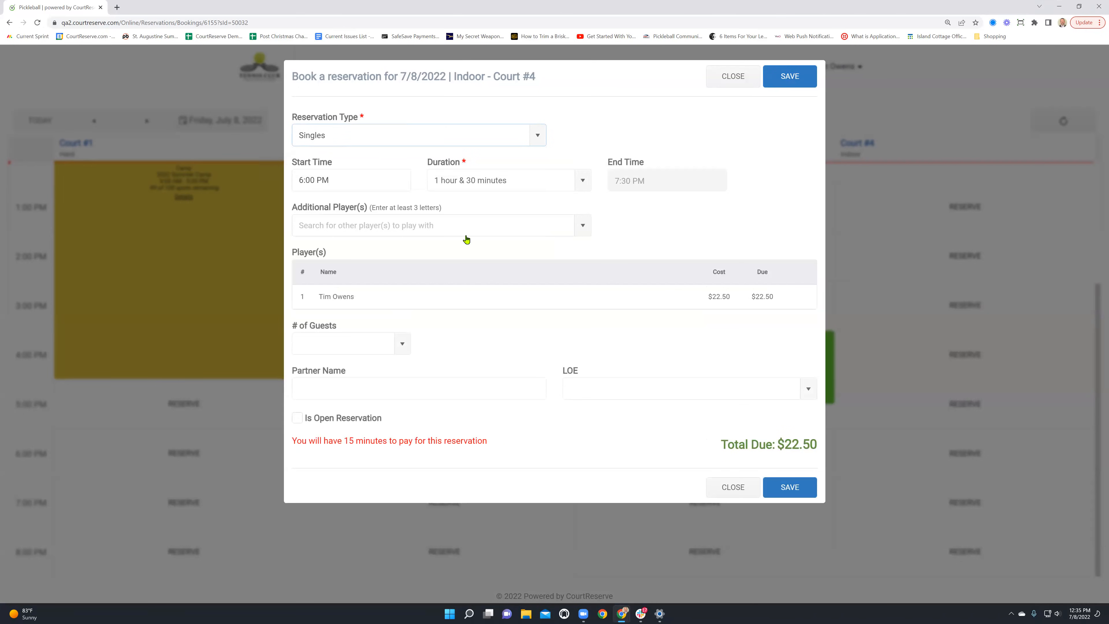
pyautogui.click(319, 420)
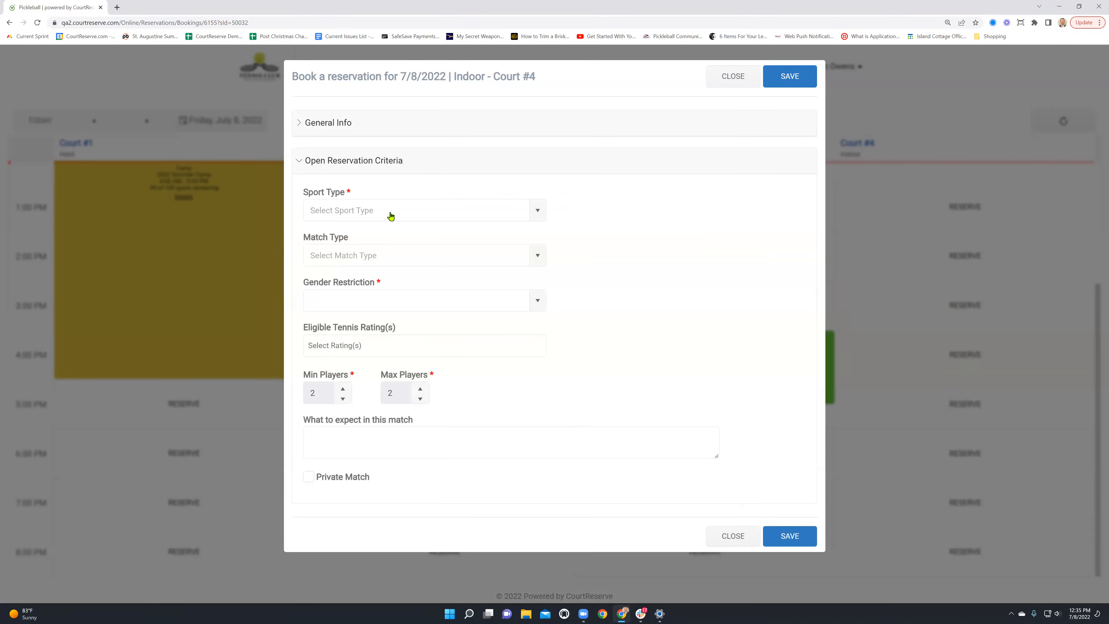
# Set the open reservation criteria to Tennis, match type Drilling, and No Gender Restrictions
pyautogui.click(391, 216)
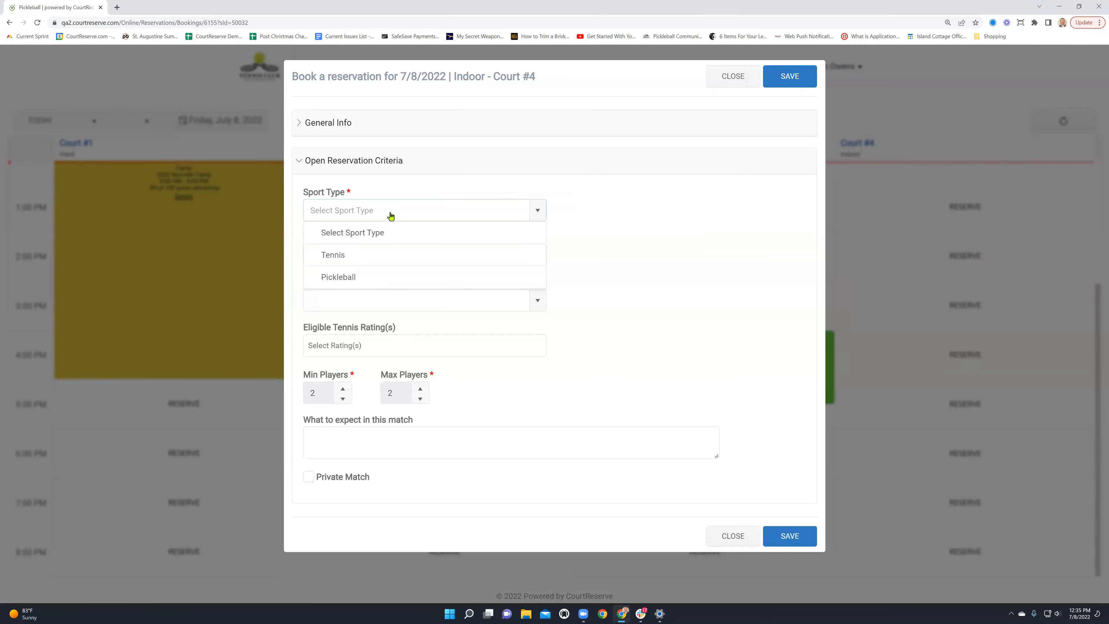
pyautogui.click(350, 254)
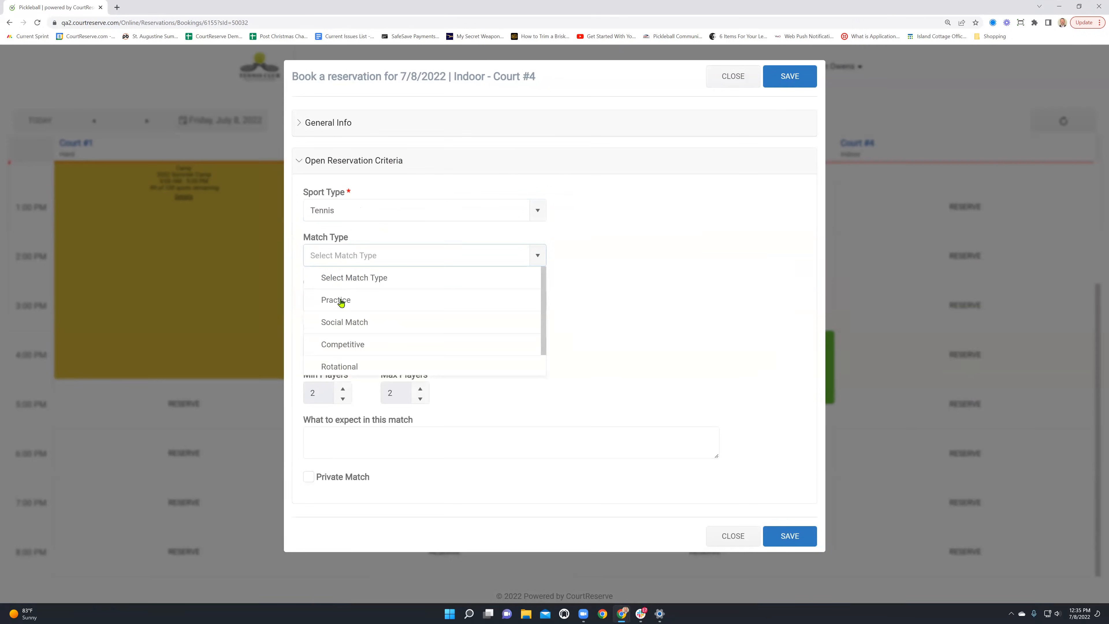
pyautogui.scroll(-1, 332, 354)
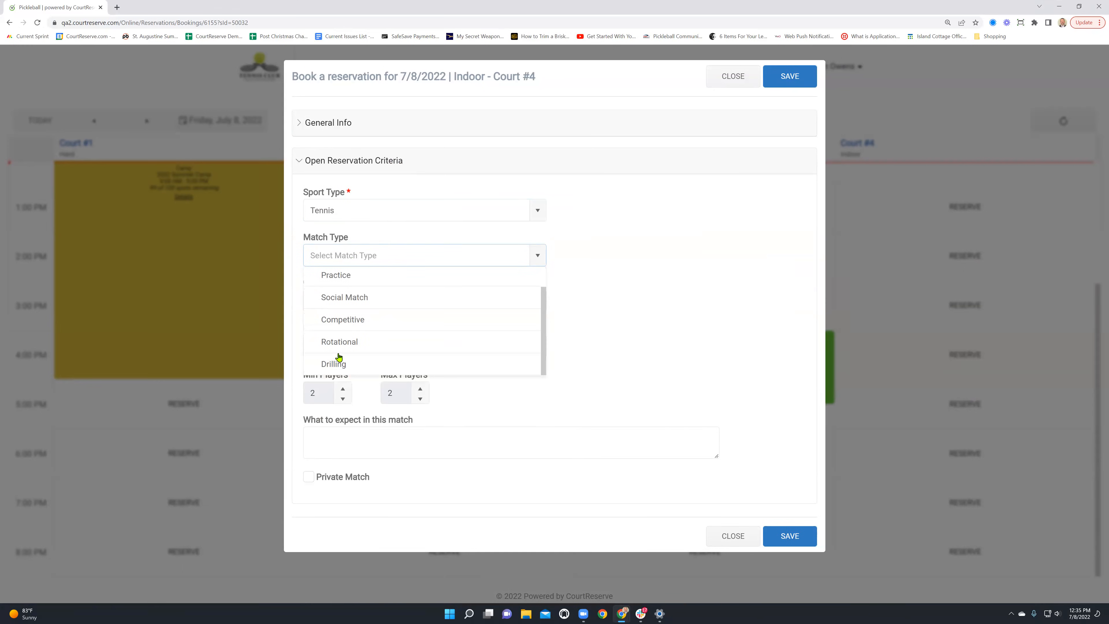
pyautogui.click(335, 367)
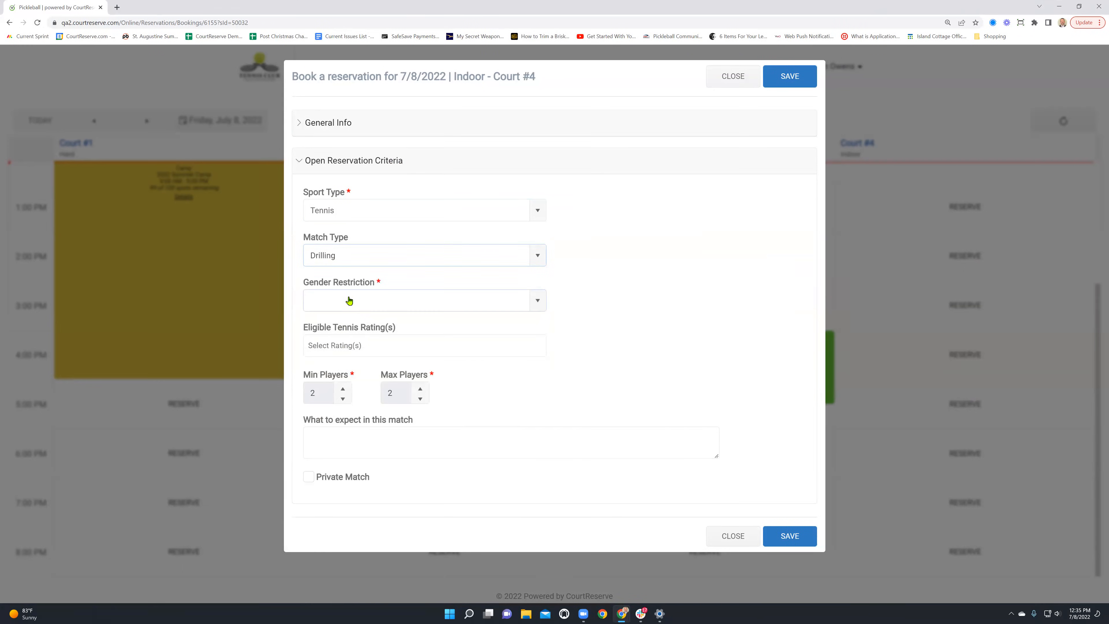
pyautogui.click(350, 301)
pyautogui.click(338, 344)
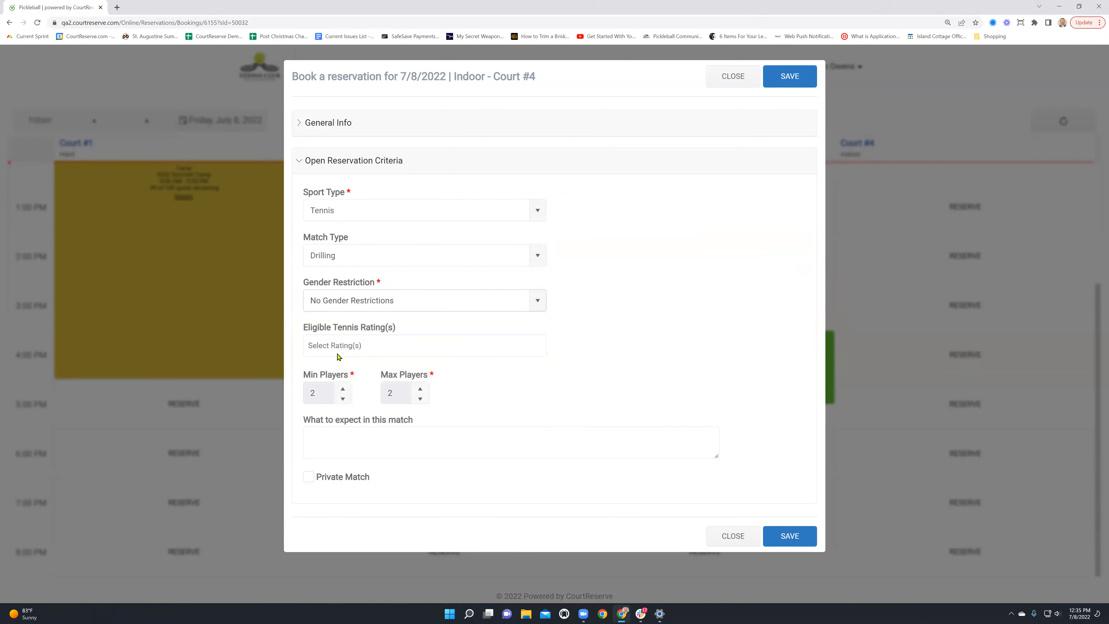
# Limit eligible tennis ratings to 3.5, enter "Test" as what to expect in the match, and save the reservation
pyautogui.click(343, 346)
pyautogui.click(327, 411)
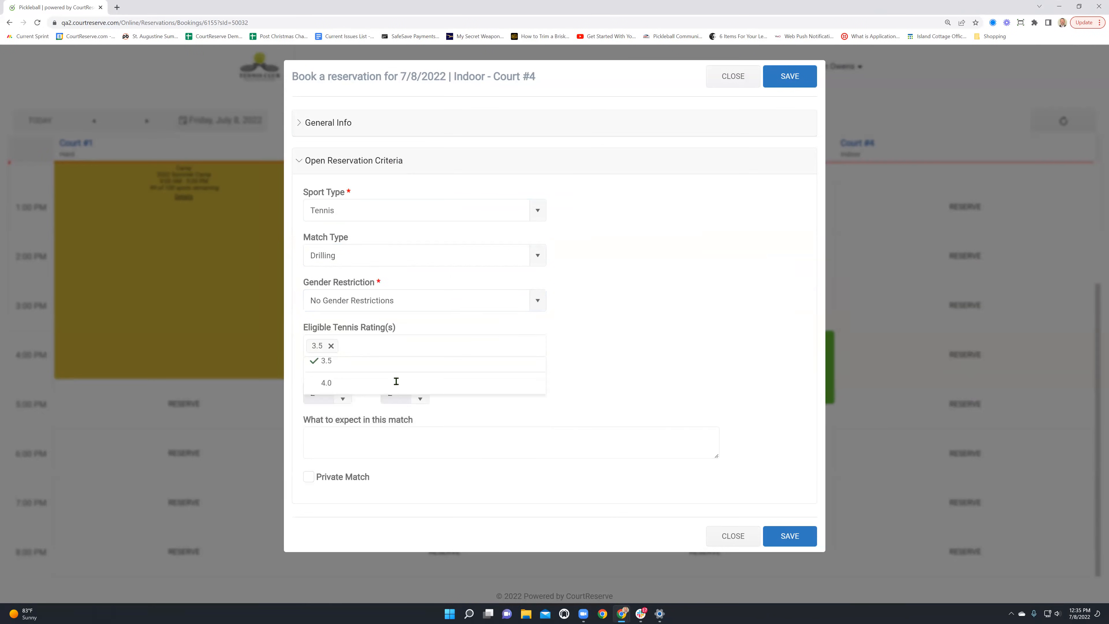
pyautogui.click(392, 438)
pyautogui.write('Test')
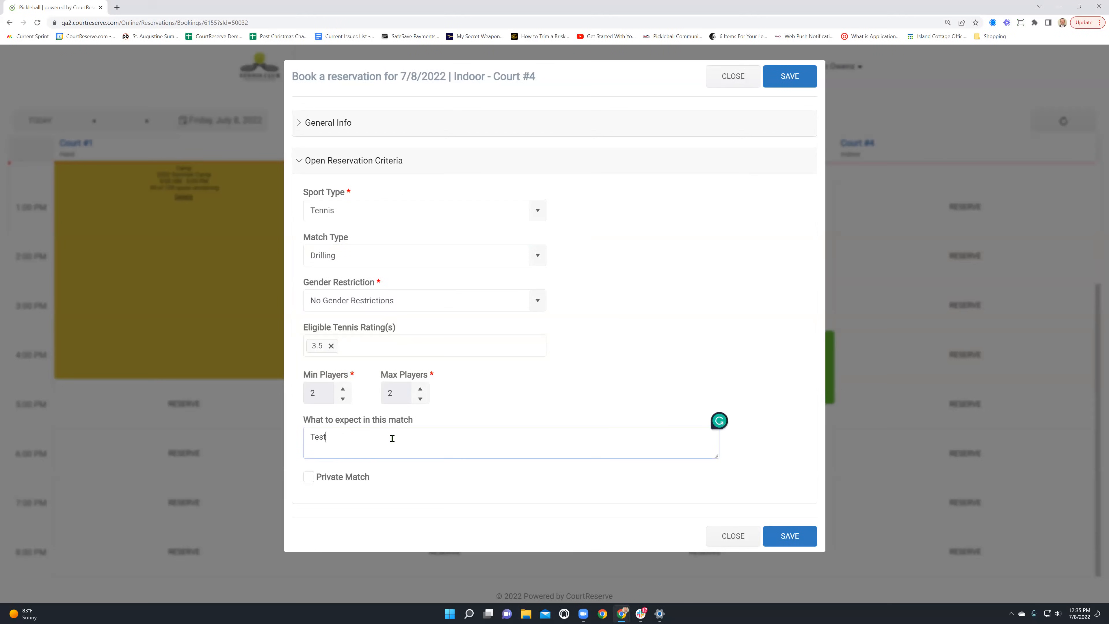
pyautogui.click(775, 536)
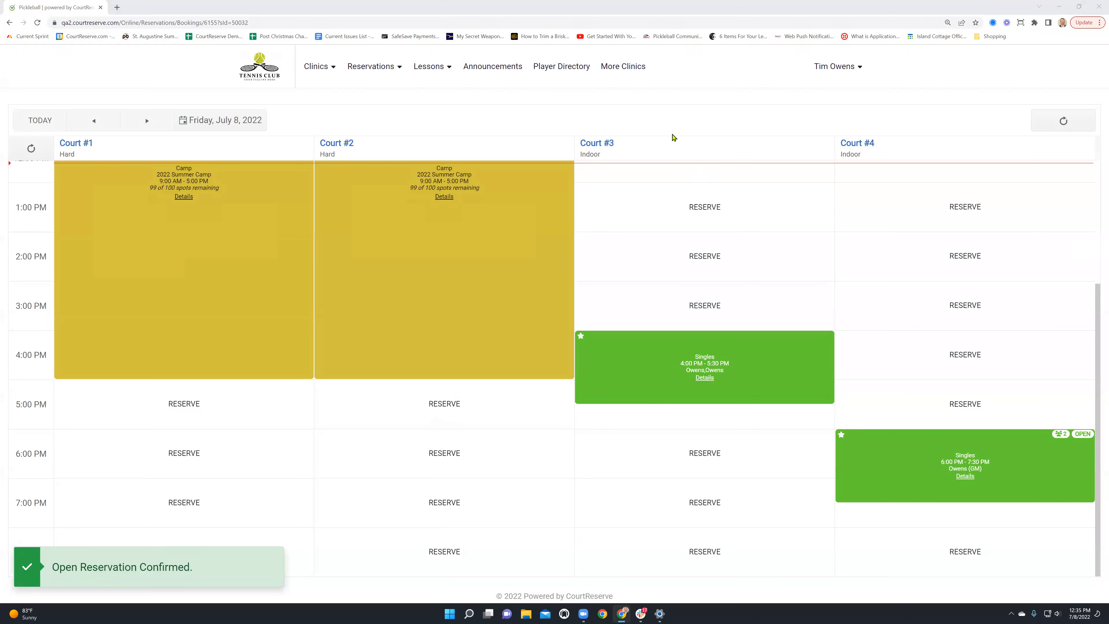
# Open the other member's Open Reservations list and clear the Eligible Matches Only and My Open Reservations filters
pyautogui.hotkey('alt', 'Tab')
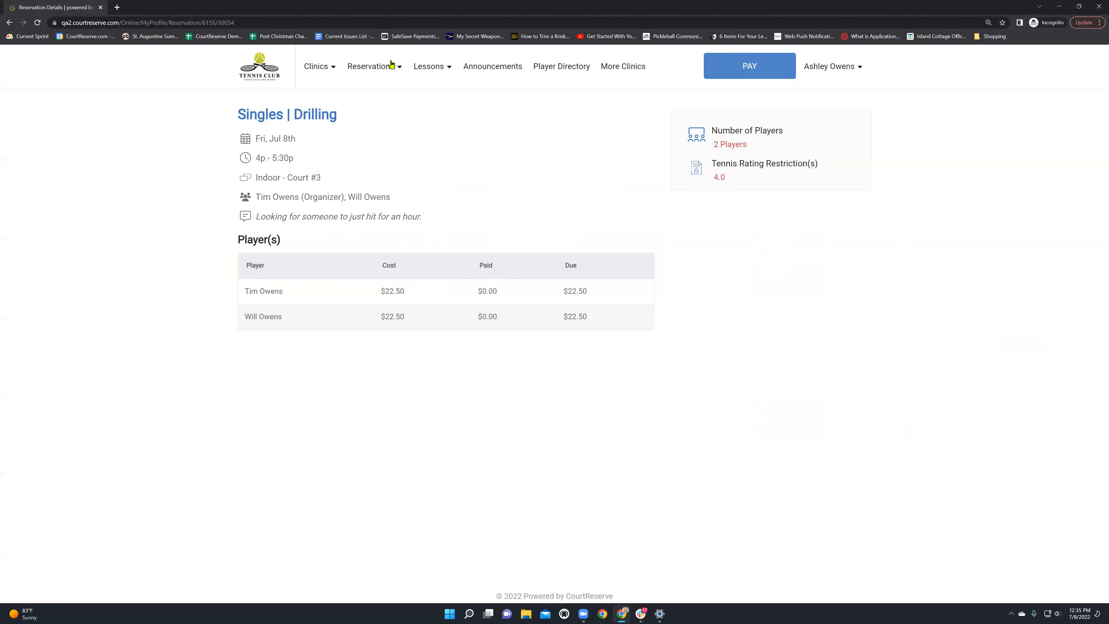
pyautogui.moveTo(371, 65)
pyautogui.click(376, 170)
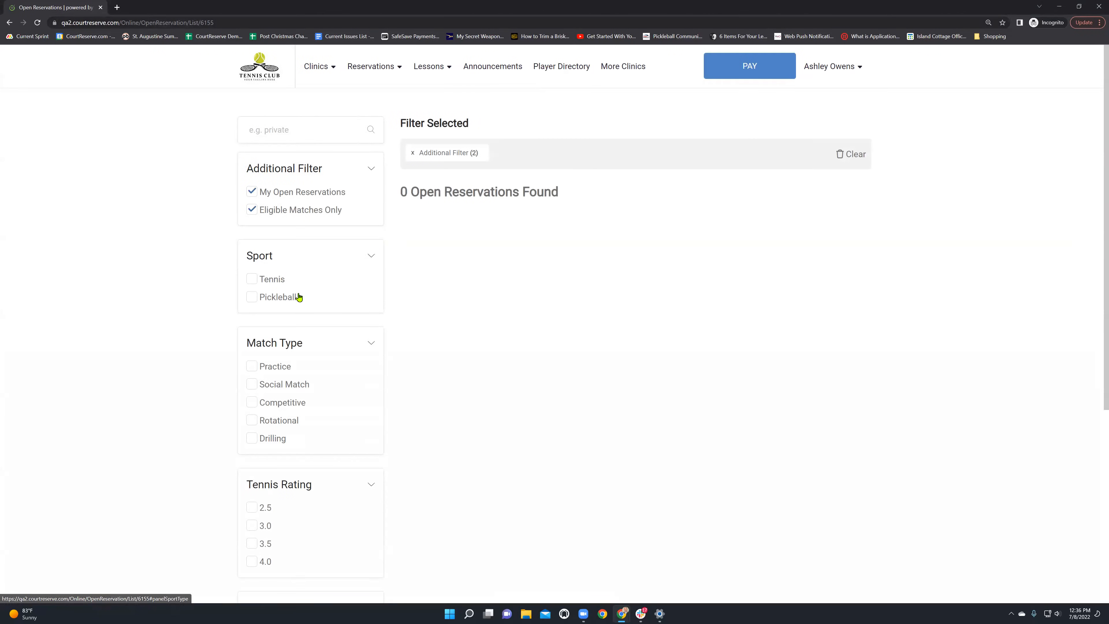
pyautogui.click(252, 210)
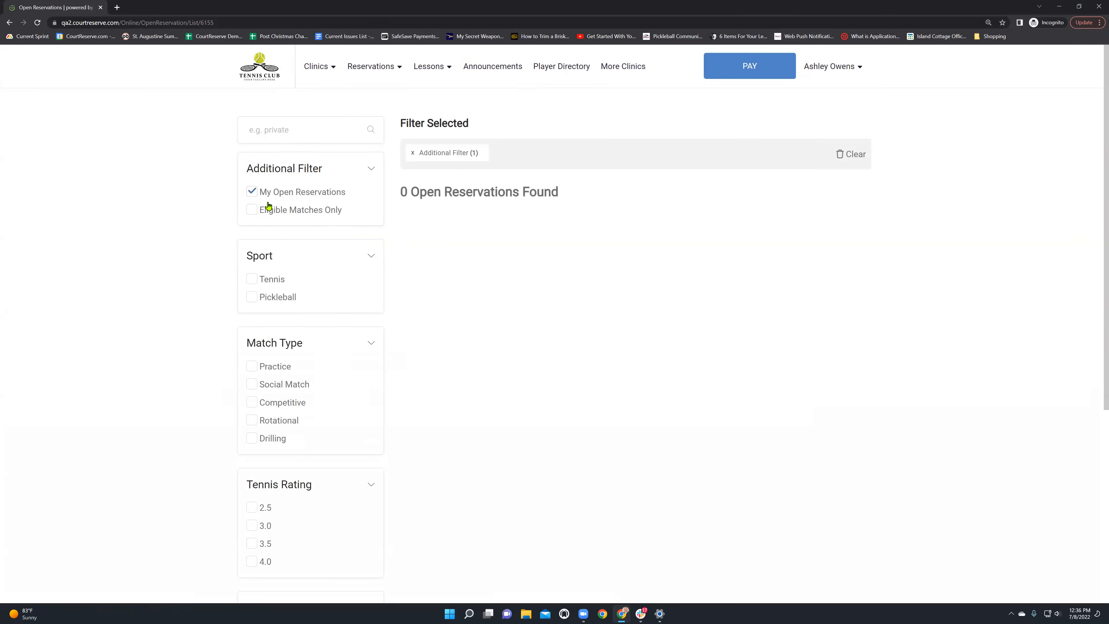
pyautogui.click(251, 193)
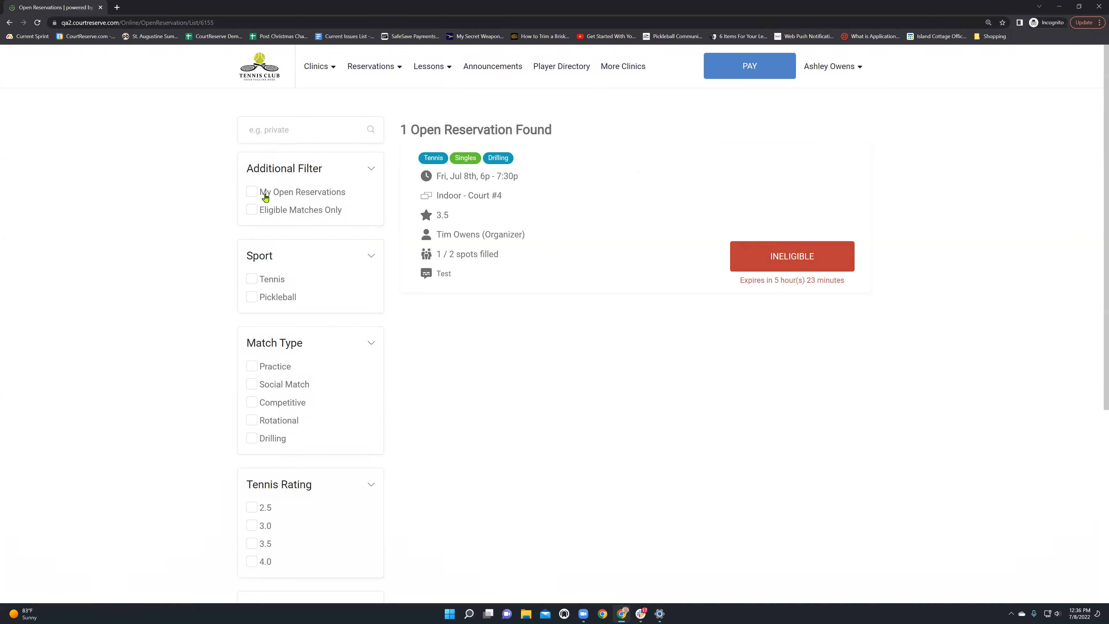
# Try the Eligible Matches Only filter on the open reservations and turn it off again
pyautogui.click(252, 210)
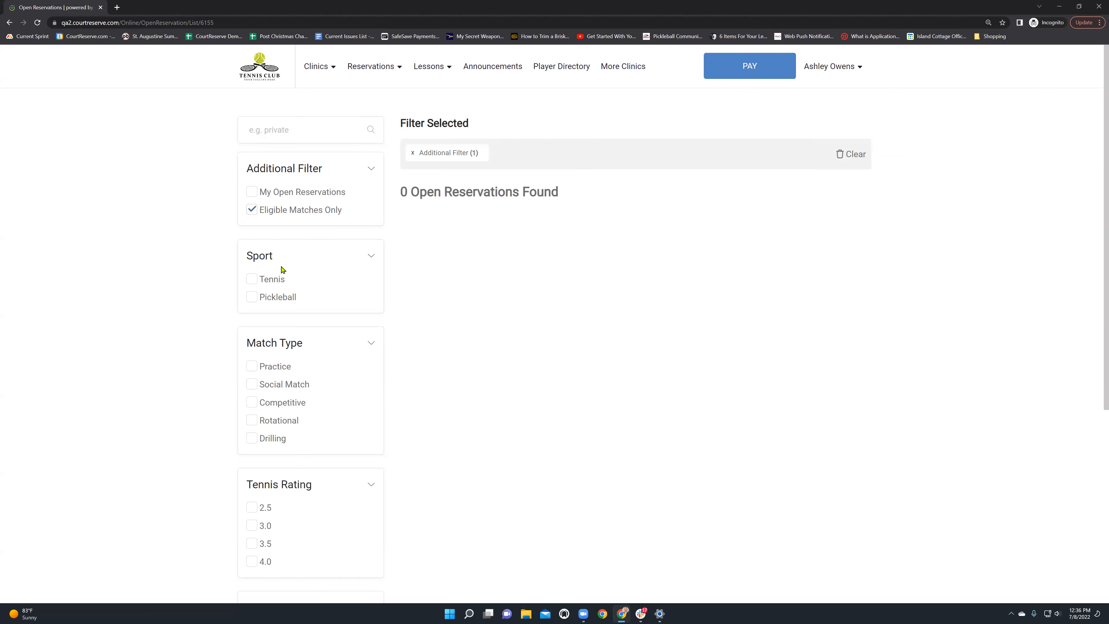
pyautogui.scroll(-2, 282, 273)
pyautogui.scroll(2, 281, 269)
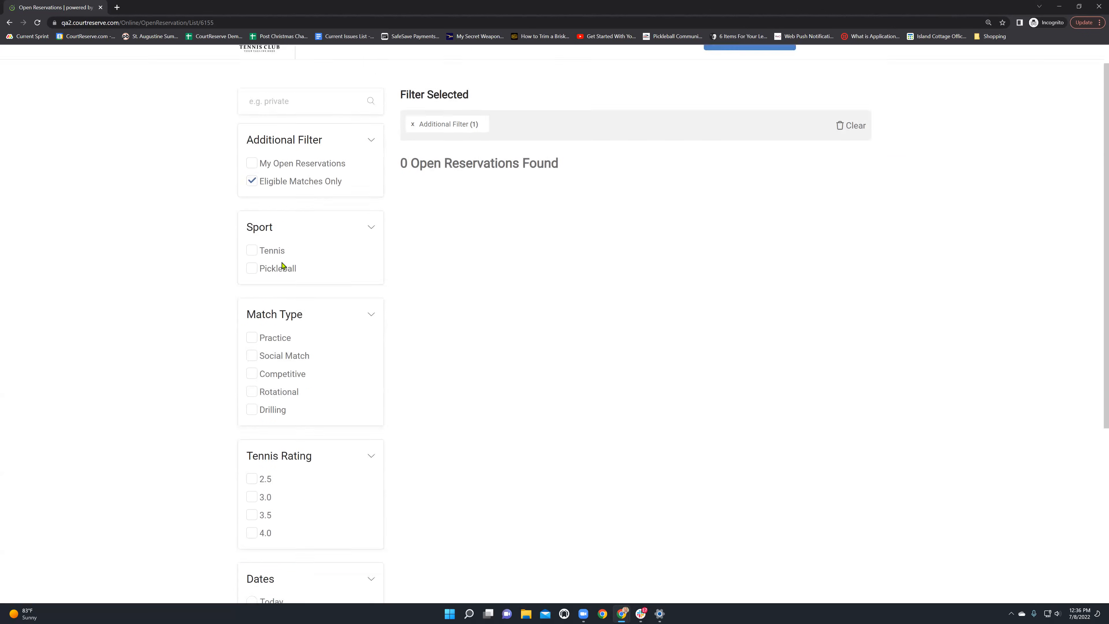
pyautogui.click(251, 211)
# Try the Tennis and Pickleball sport filters one at a time, clearing each again
pyautogui.scroll(-1, 277, 262)
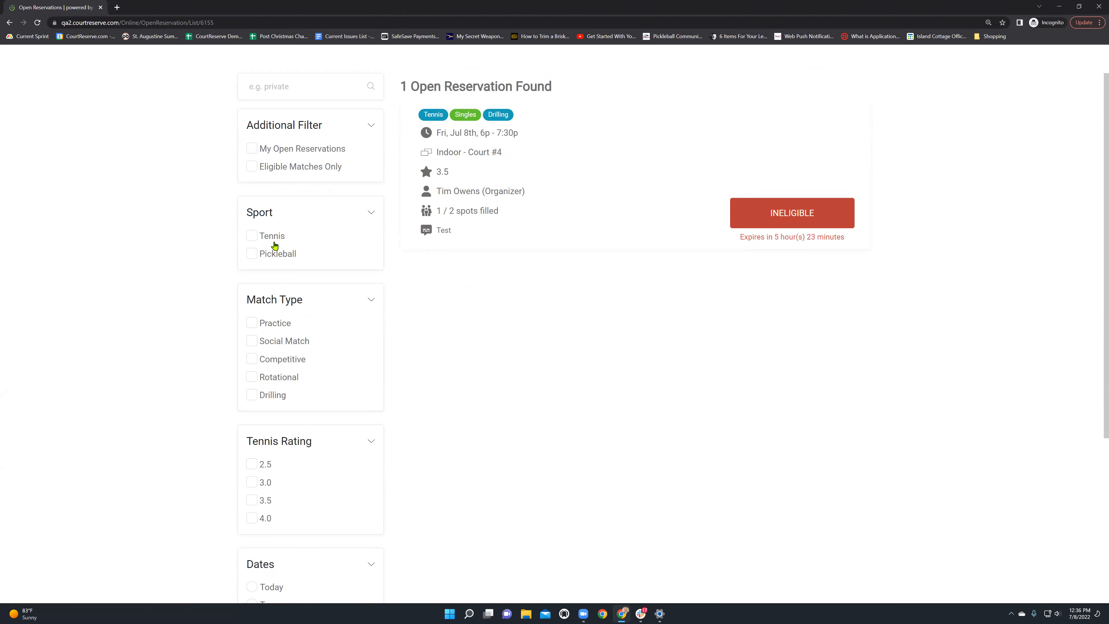
pyautogui.click(251, 237)
pyautogui.click(251, 237)
pyautogui.click(253, 253)
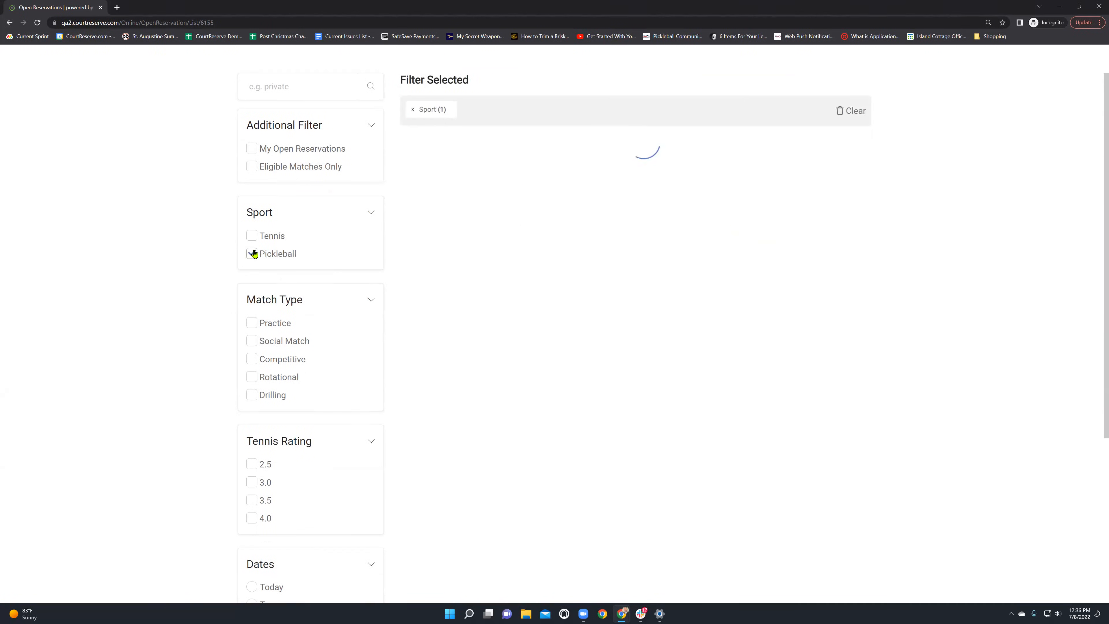
pyautogui.click(252, 253)
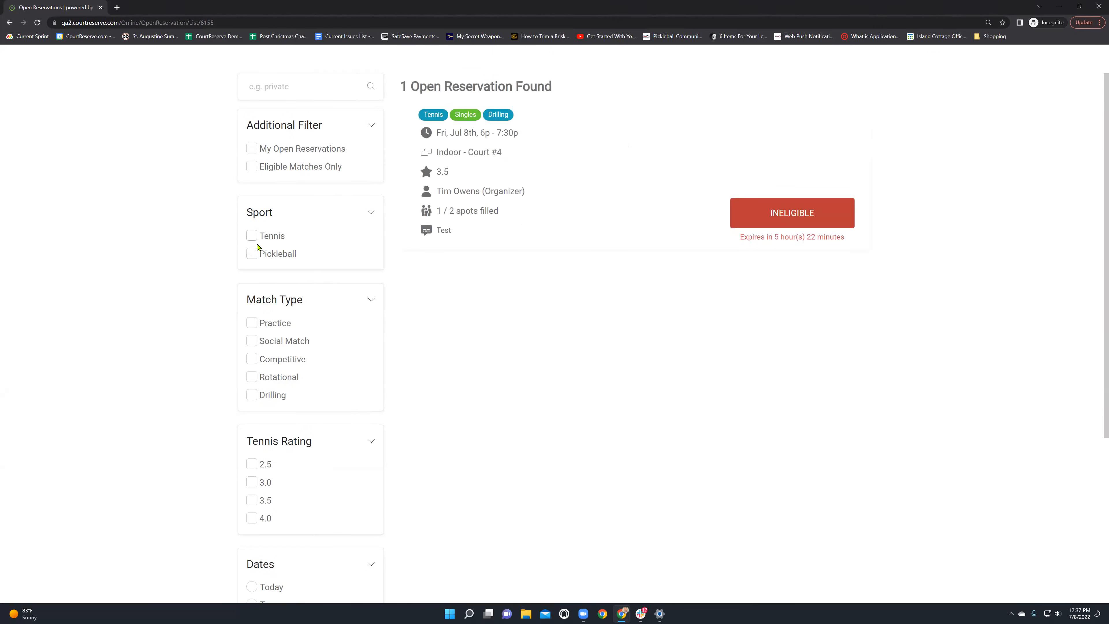
# Filter the open reservations by tennis rating 3.0, and switch the filter to 3.5 only
pyautogui.scroll(-1, 250, 256)
pyautogui.scroll(-1, 251, 256)
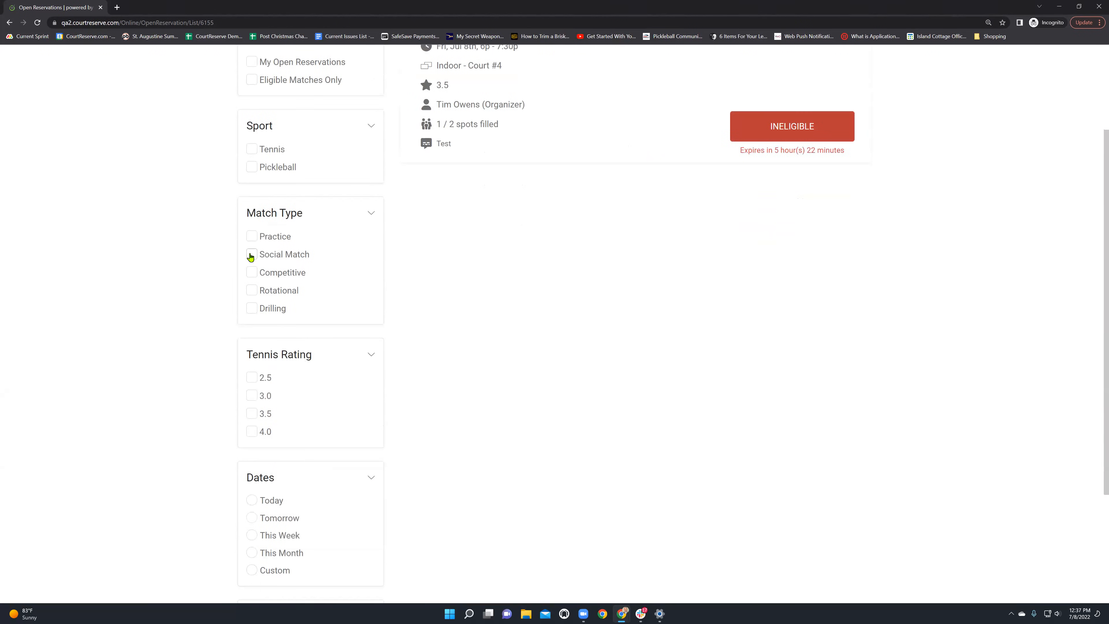
pyautogui.scroll(-2, 267, 369)
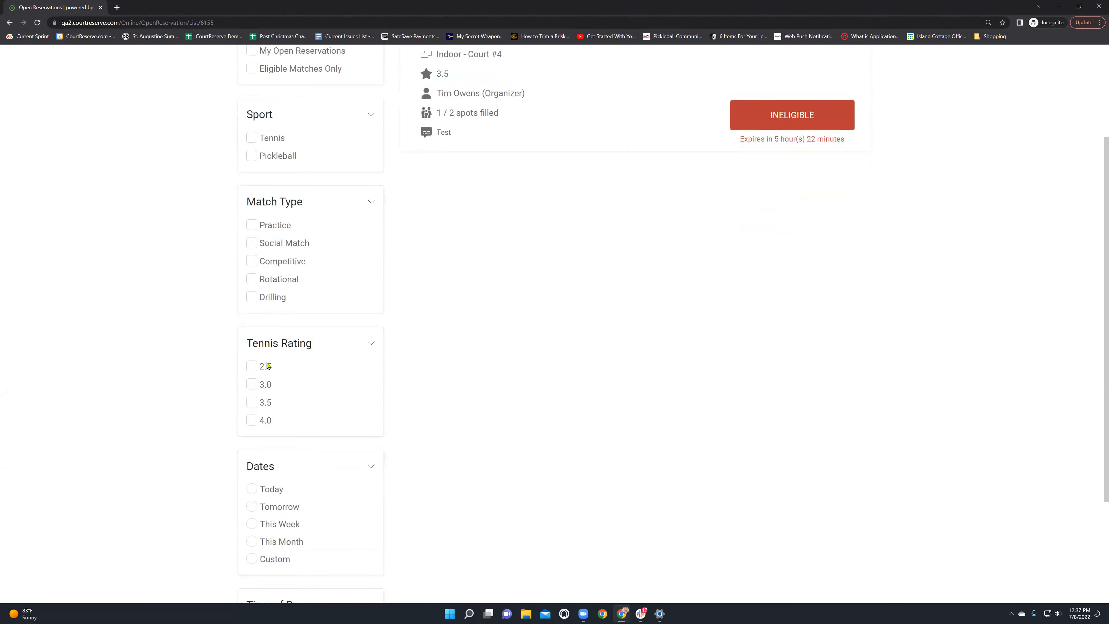
pyautogui.scroll(2, 262, 349)
pyautogui.scroll(-1, 255, 353)
pyautogui.click(253, 353)
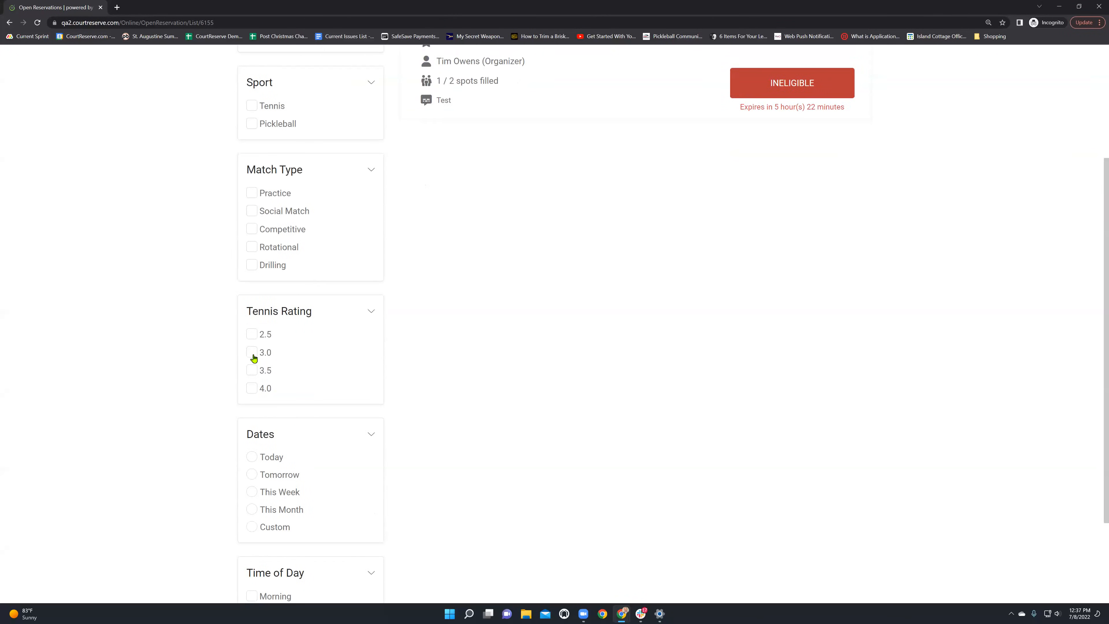
pyautogui.scroll(3, 303, 342)
pyautogui.scroll(-3, 262, 358)
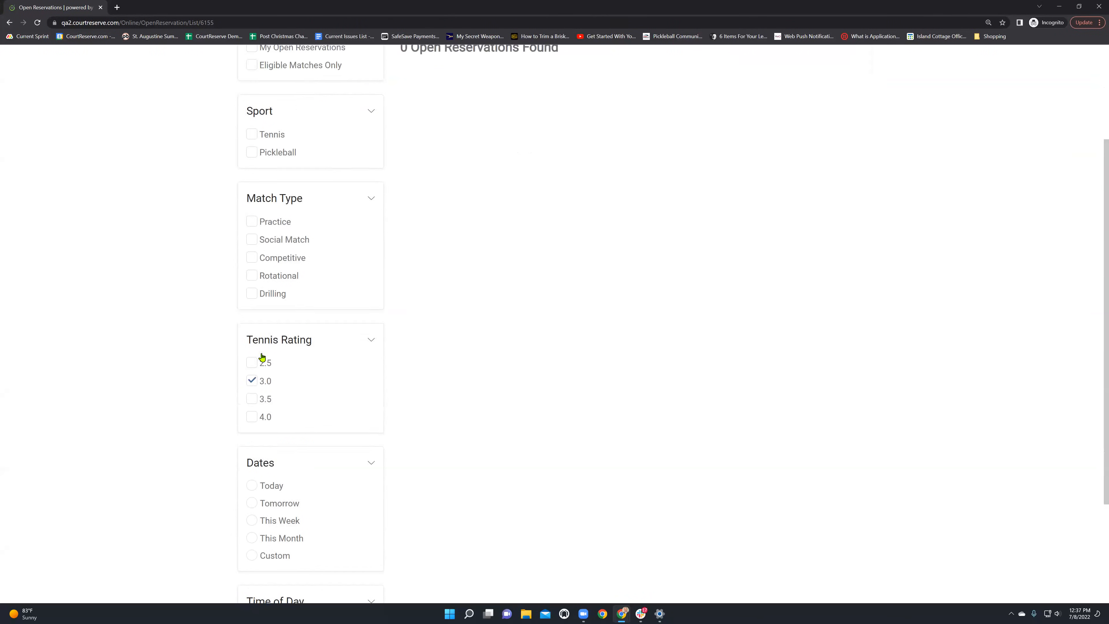
pyautogui.click(252, 370)
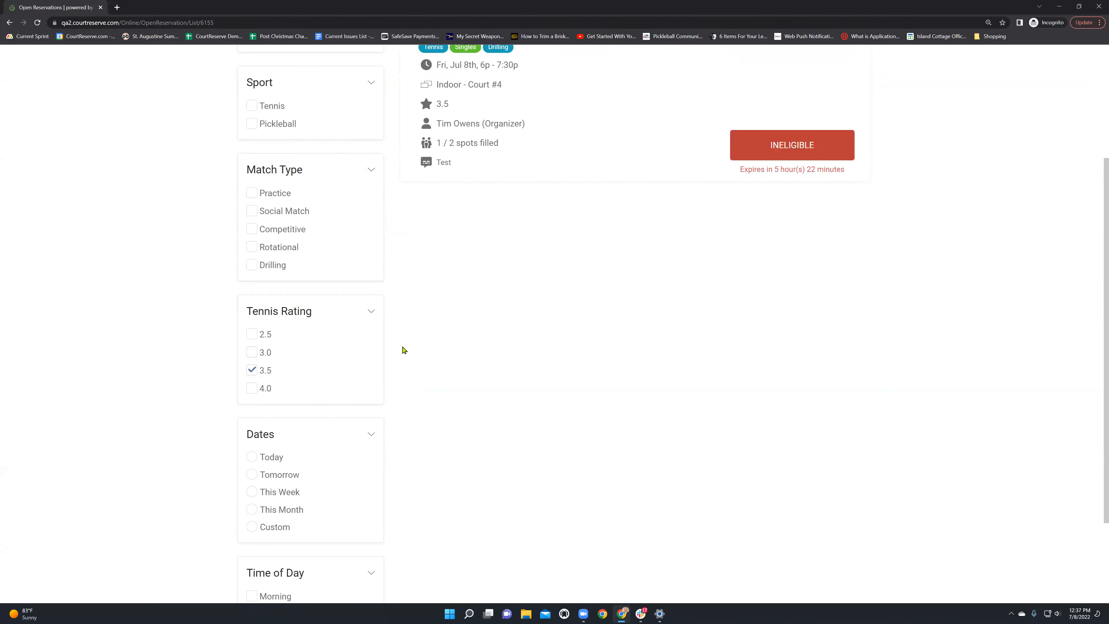
# Review the Dates and Time of Day filters and the filtered list, and return to the organizer's Pickleball scheduler
pyautogui.scroll(-3, 323, 369)
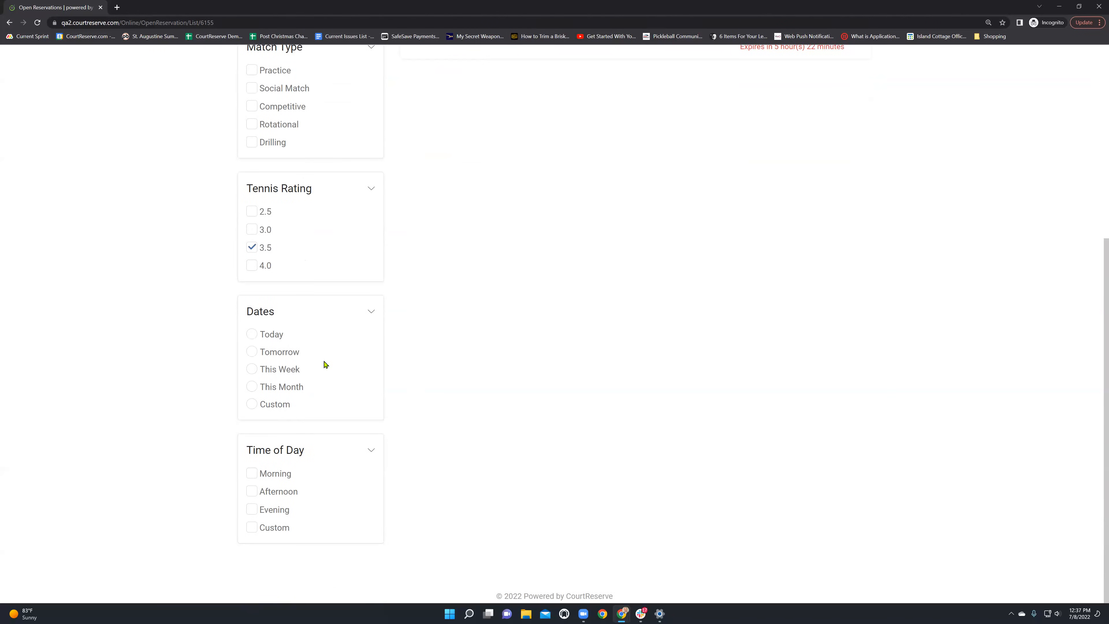
pyautogui.scroll(4, 324, 345)
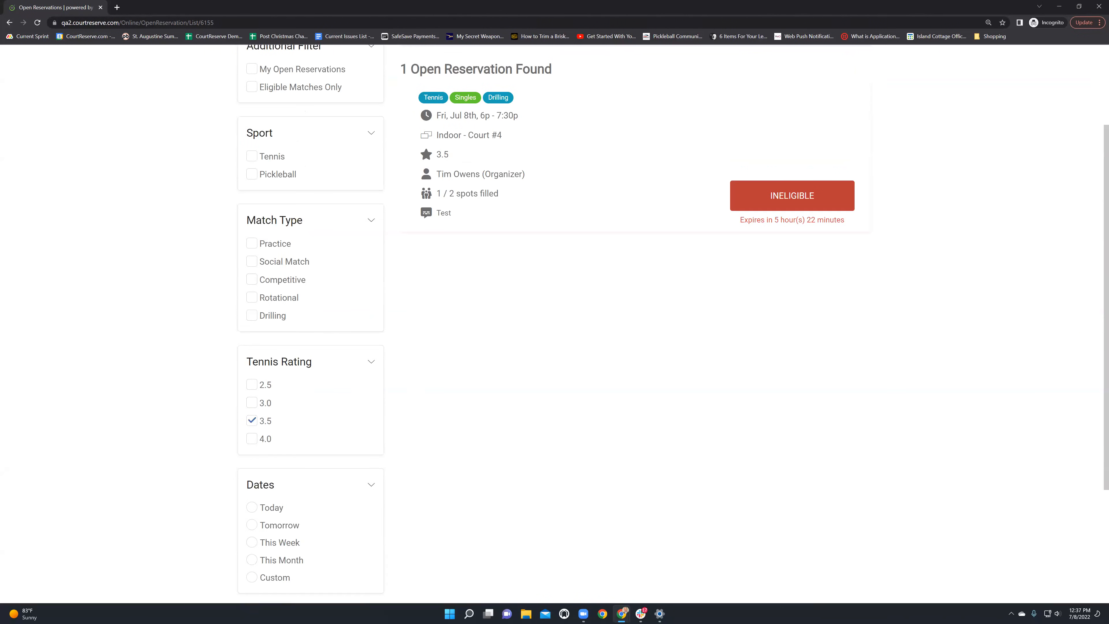
pyautogui.scroll(3, 688, 257)
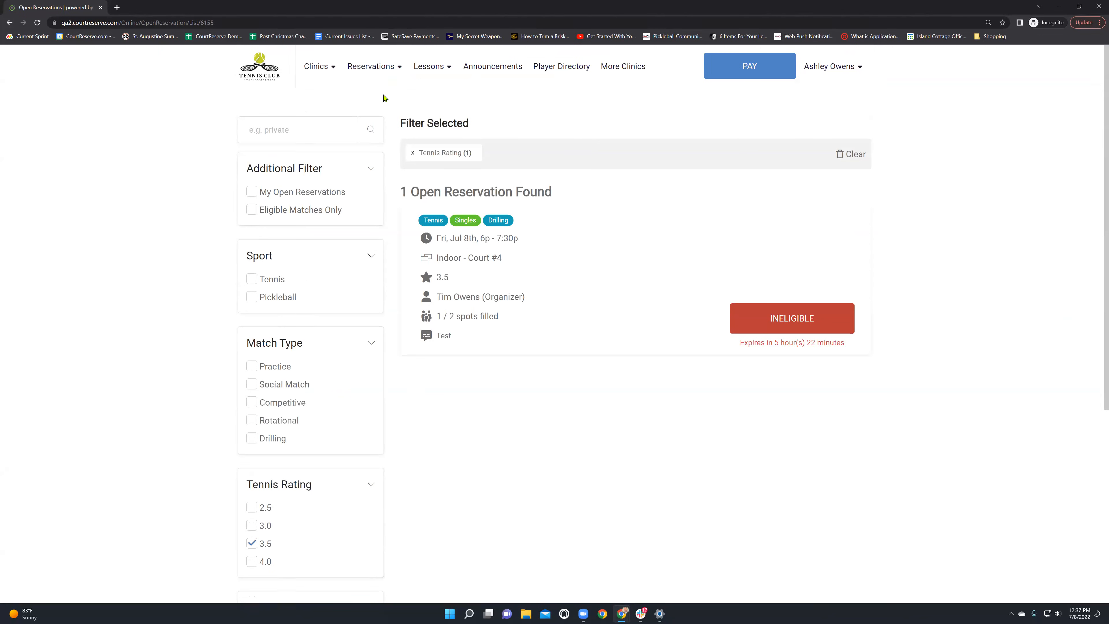
pyautogui.moveTo(331, 76)
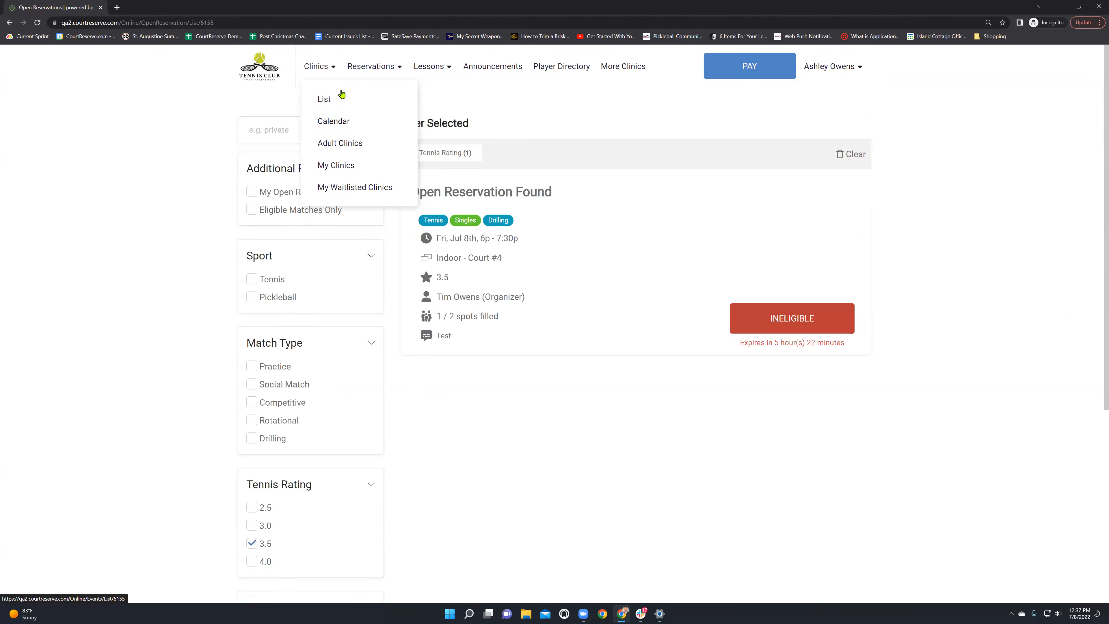
pyautogui.hotkey('alt', 'Tab')
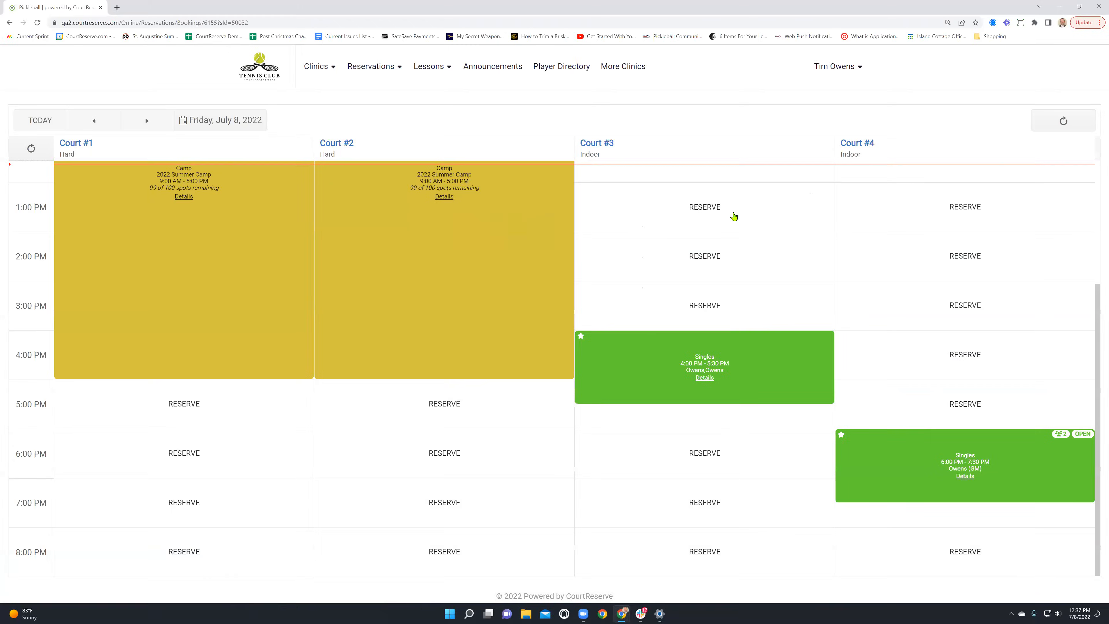
# Start a Doubles reservation on Court #3 at 6:00 PM and make it an open reservation with sport type Pickleball
pyautogui.click(710, 458)
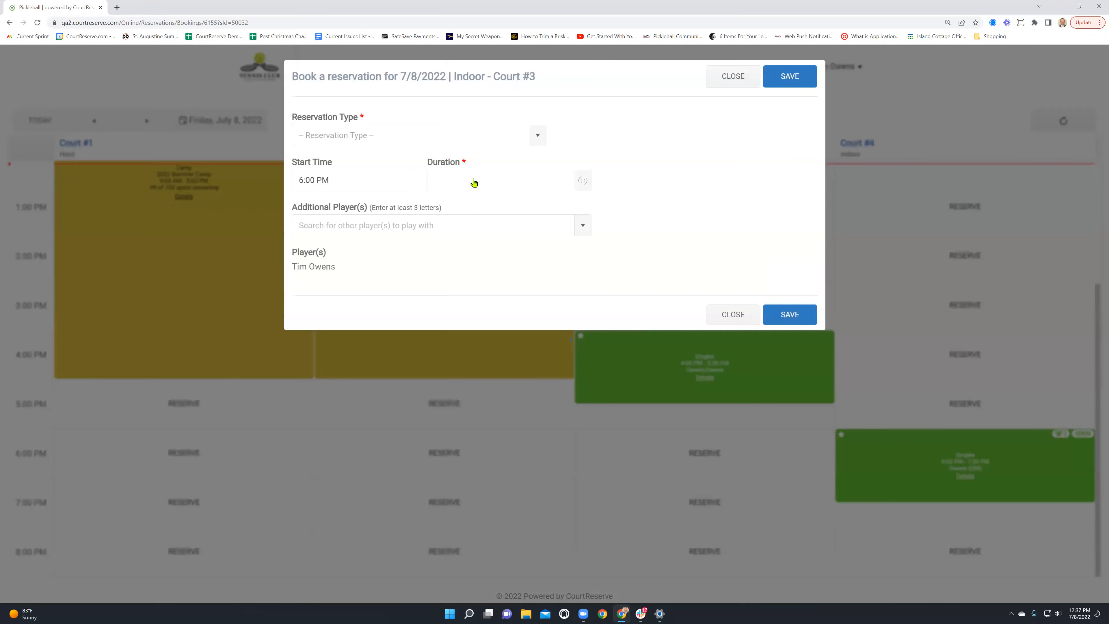
pyautogui.click(438, 137)
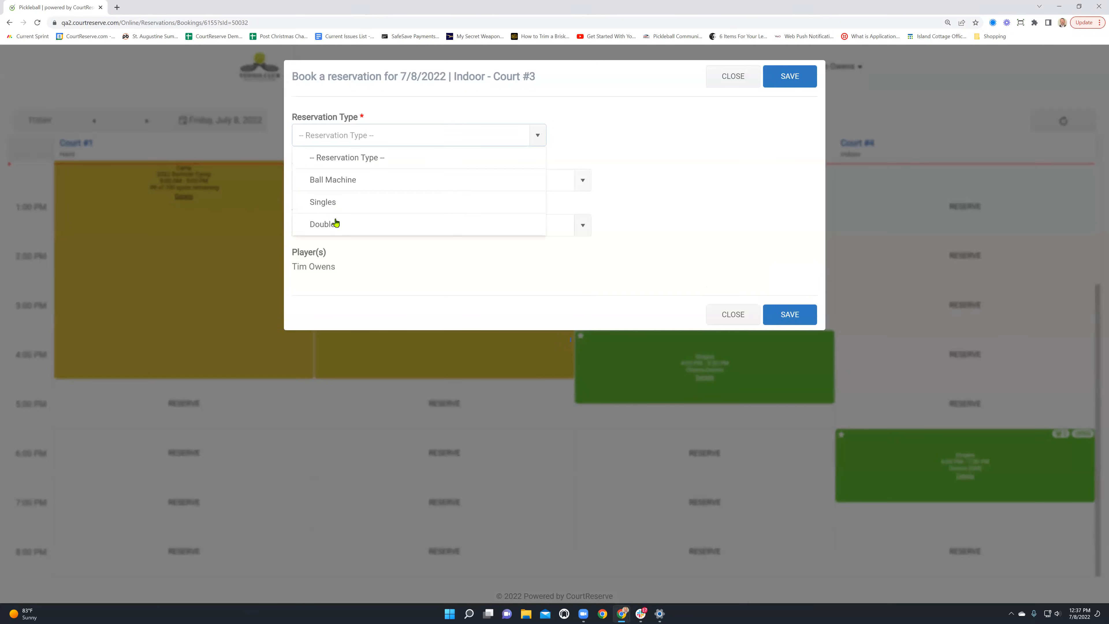
pyautogui.click(334, 224)
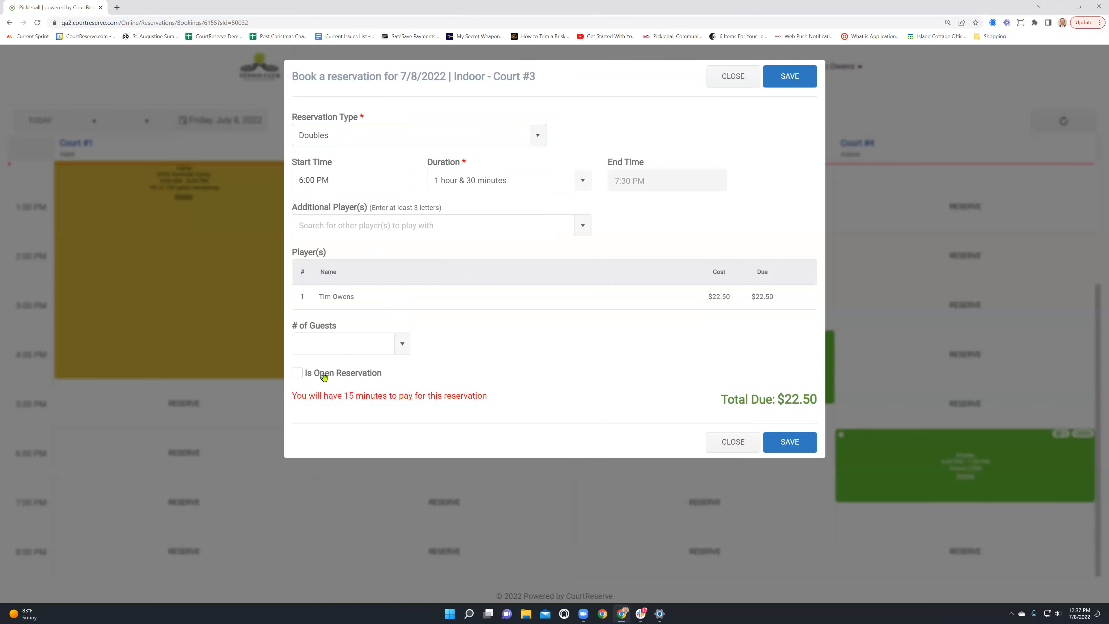
pyautogui.click(297, 373)
pyautogui.click(344, 213)
pyautogui.click(337, 277)
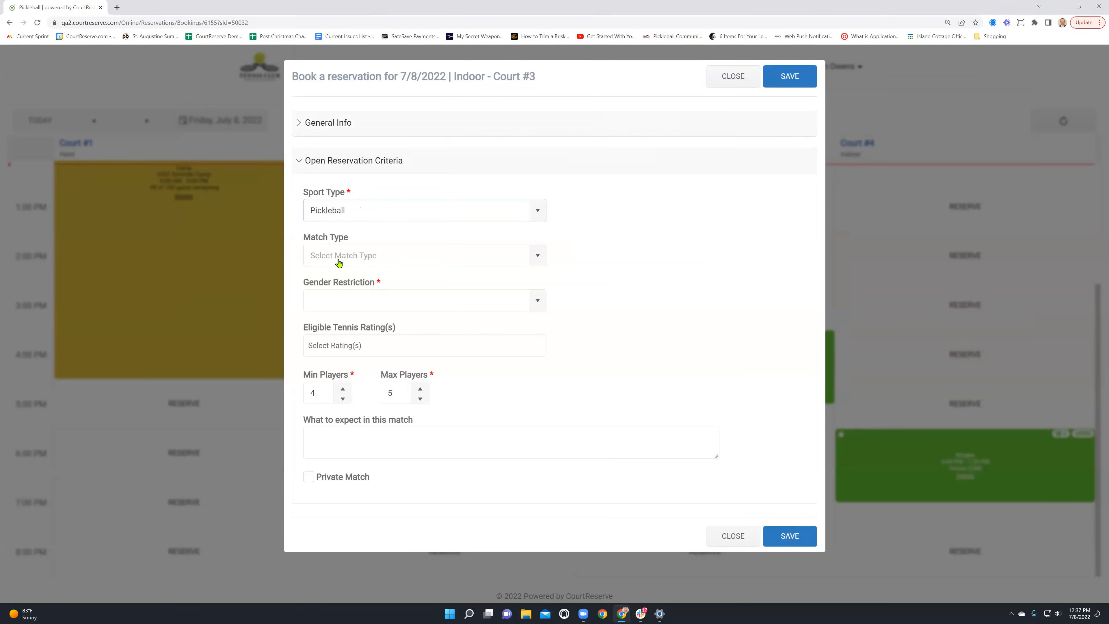
# Set the match type to Rotational with No Gender Restrictions and save the open reservation for 4 to 5 players
pyautogui.click(338, 262)
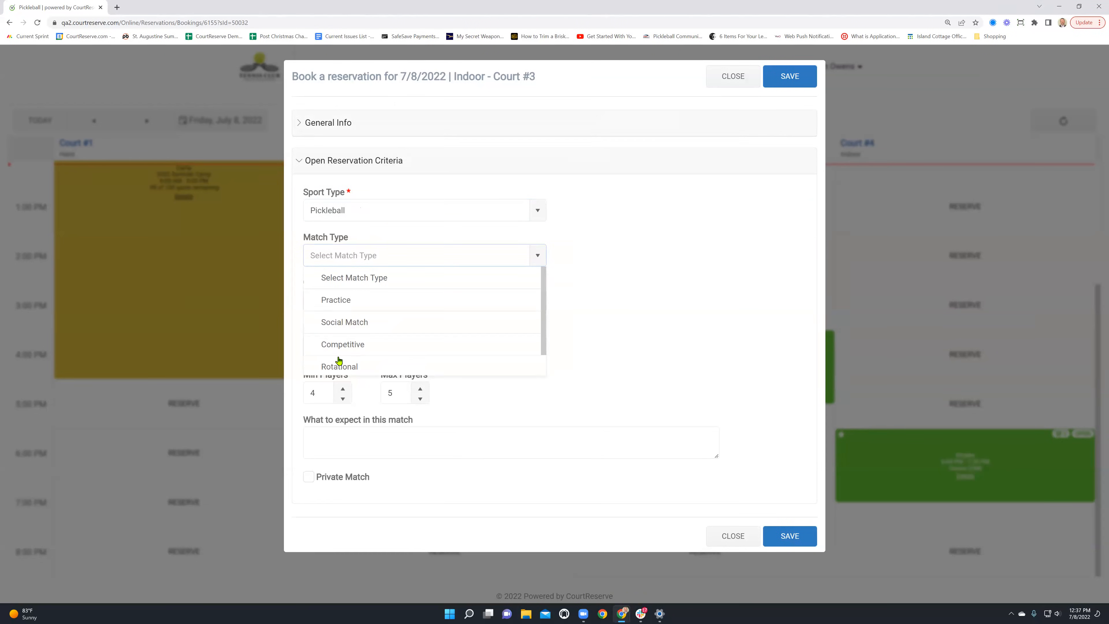
pyautogui.click(338, 367)
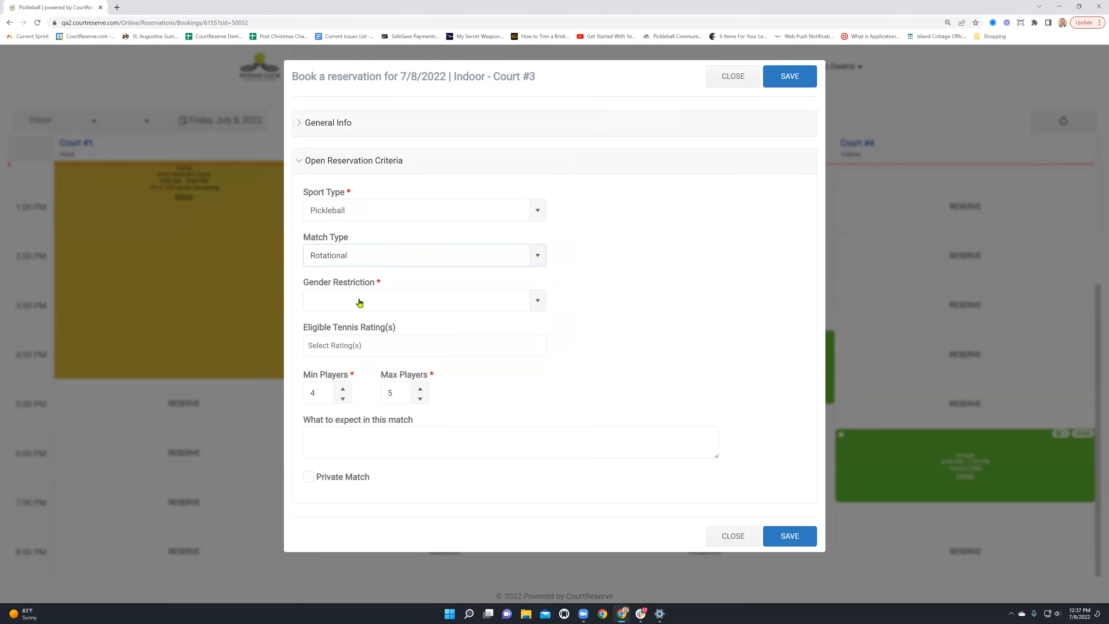
pyautogui.click(354, 306)
pyautogui.click(343, 347)
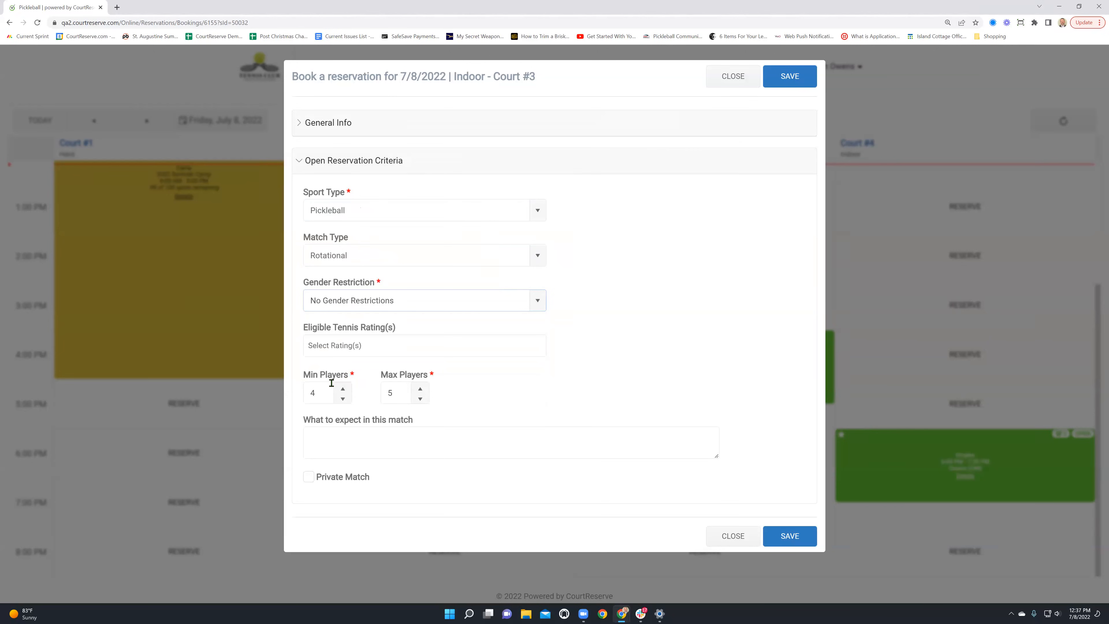
pyautogui.click(420, 387)
pyautogui.click(789, 536)
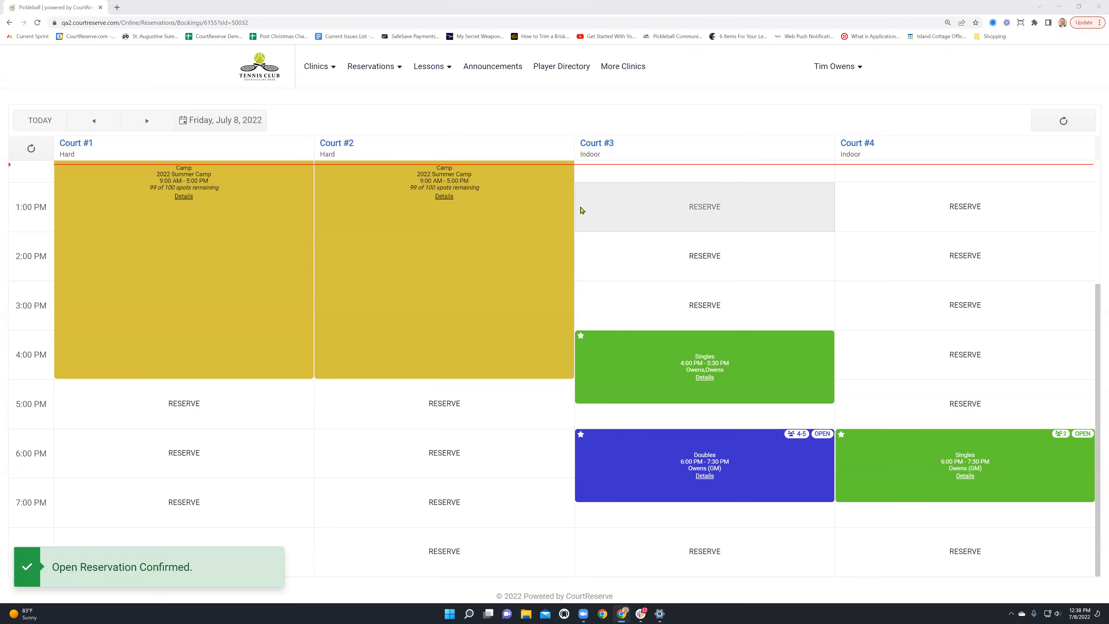
# In the other member's open reservations list, try Eligible Matches Only and My Open Reservations, turn them off, and remove the Tennis Rating filter
pyautogui.hotkey('alt', 'Tab')
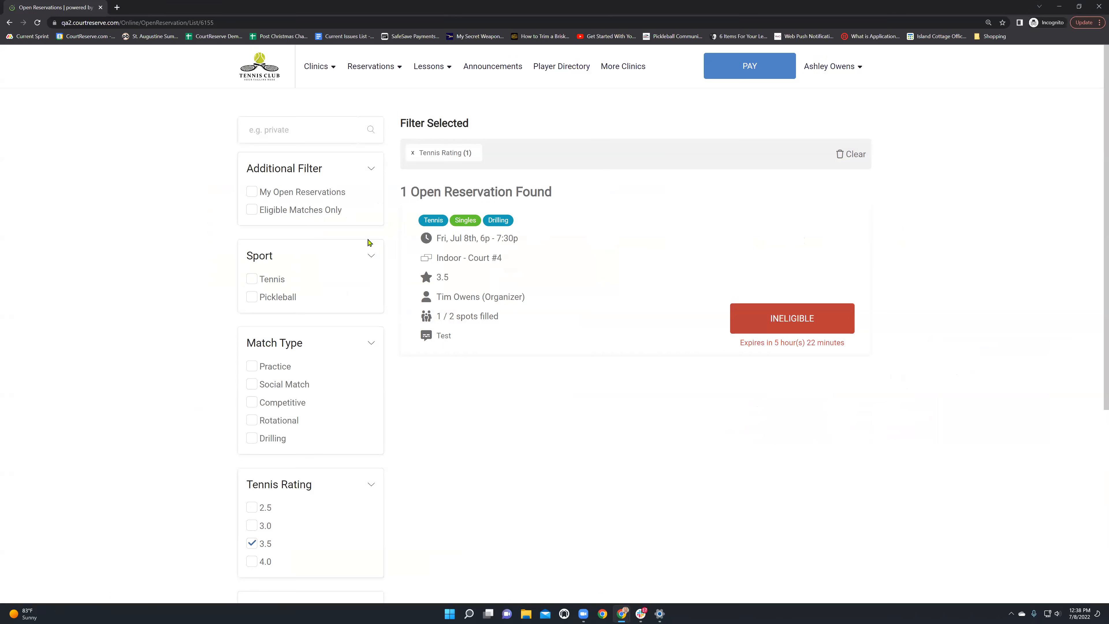
pyautogui.click(301, 209)
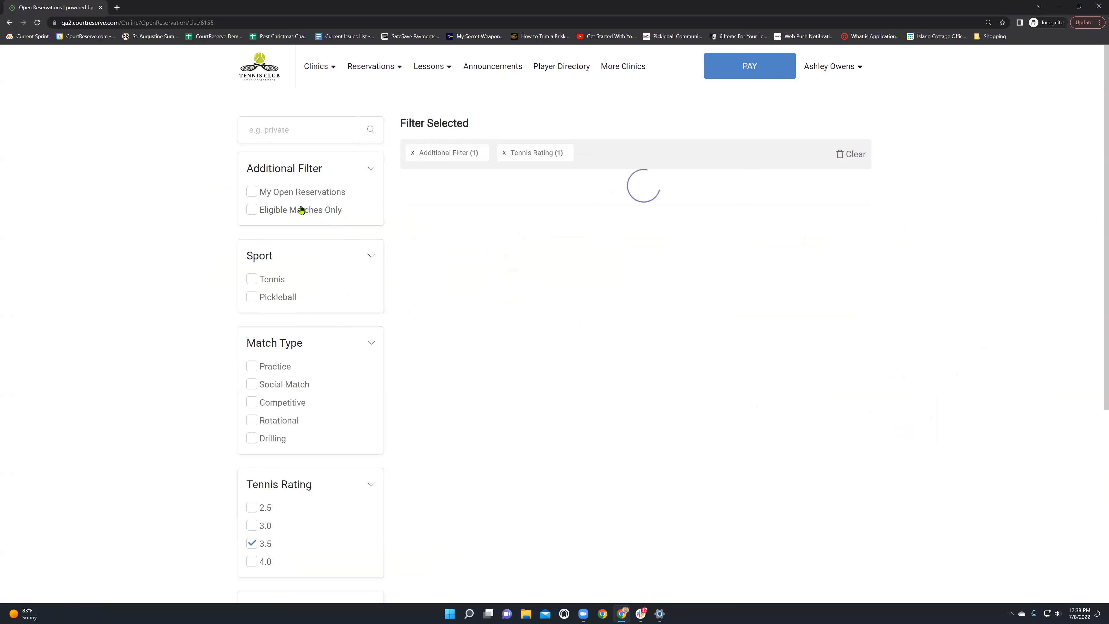
pyautogui.click(288, 192)
pyautogui.click(285, 210)
pyautogui.click(288, 193)
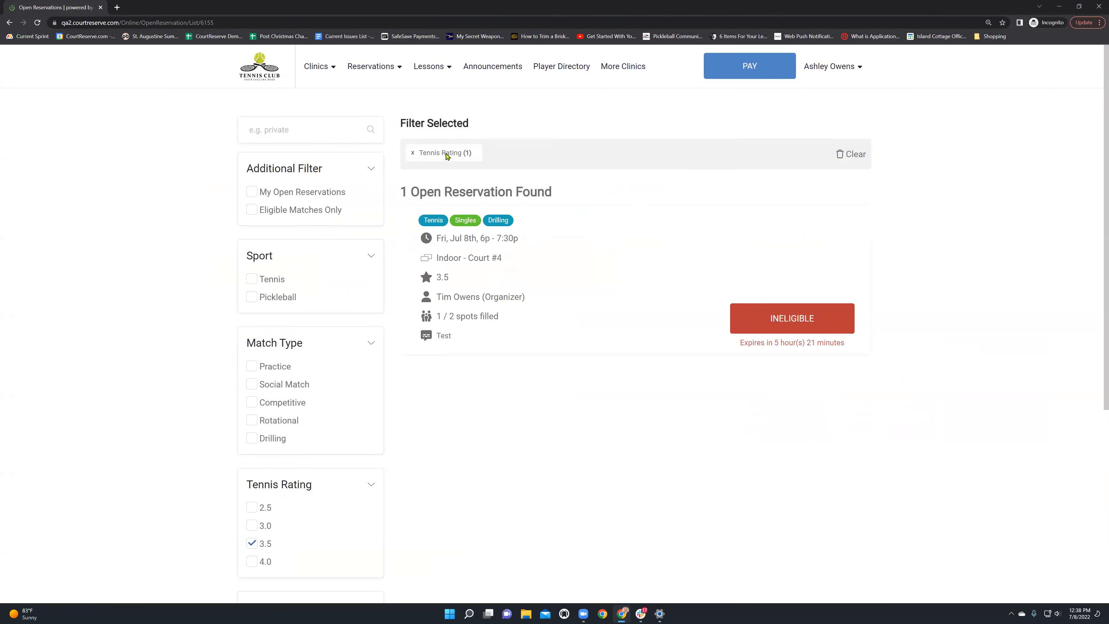
pyautogui.click(412, 154)
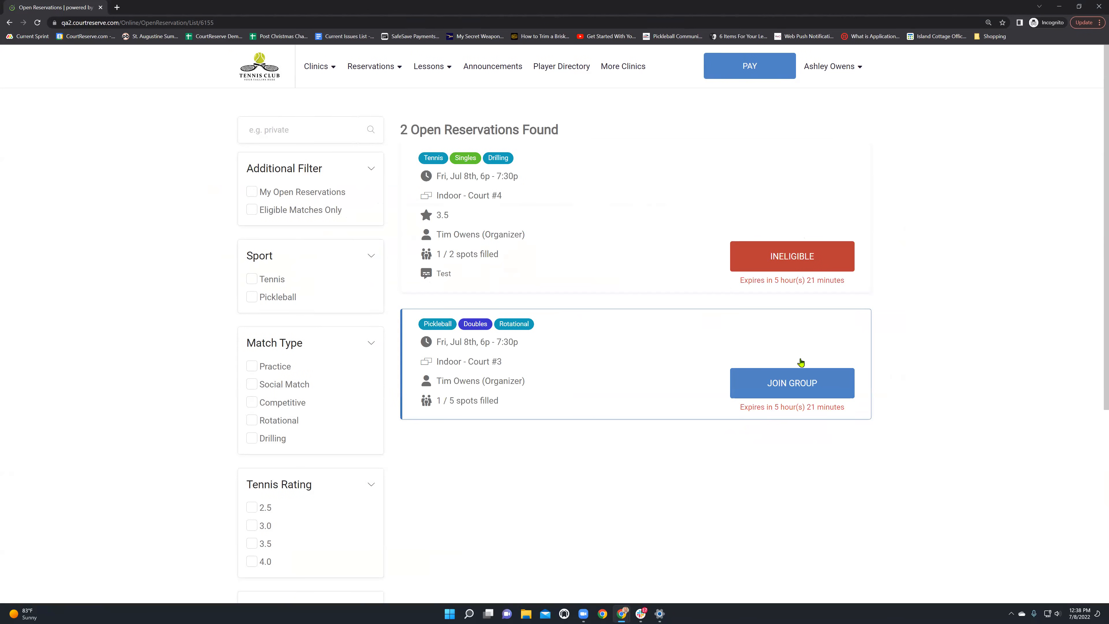
# Join the Pickleball Doubles group on Court #3, registering the first listed family member
pyautogui.click(794, 385)
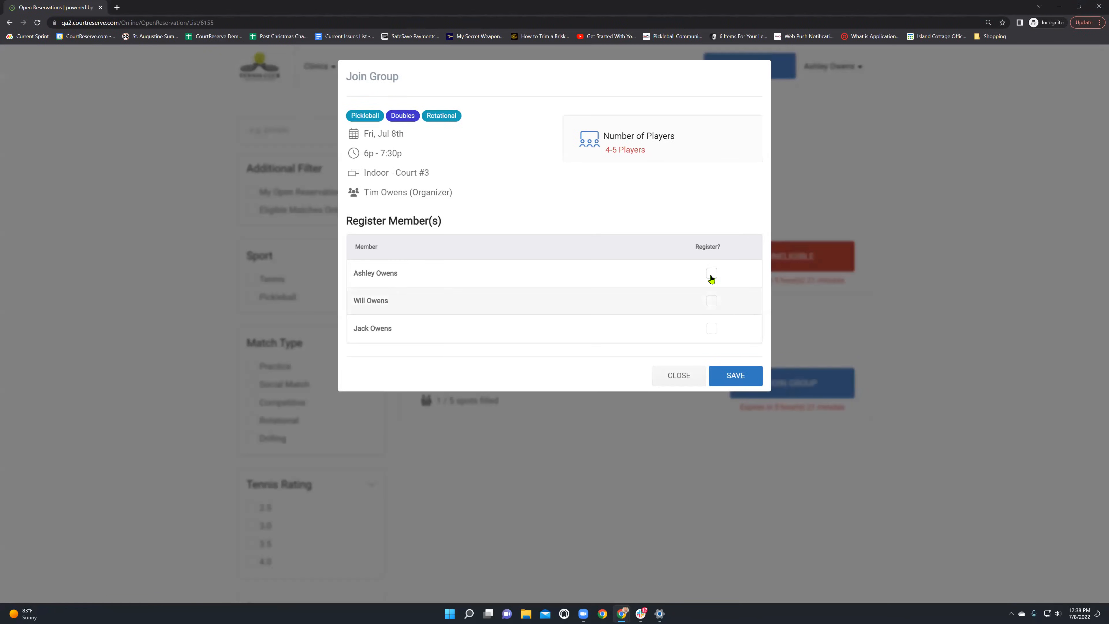
pyautogui.click(712, 273)
pyautogui.click(736, 376)
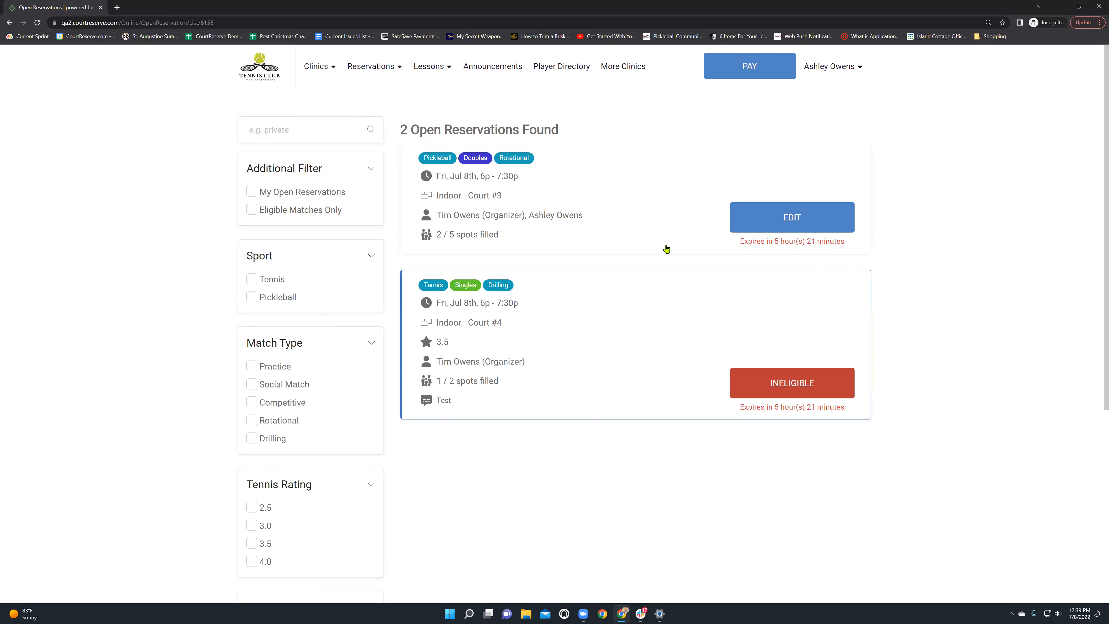
# Edit the joined Pickleball Doubles group to withdraw the registered member with the reason "Sick.." and save
pyautogui.click(782, 221)
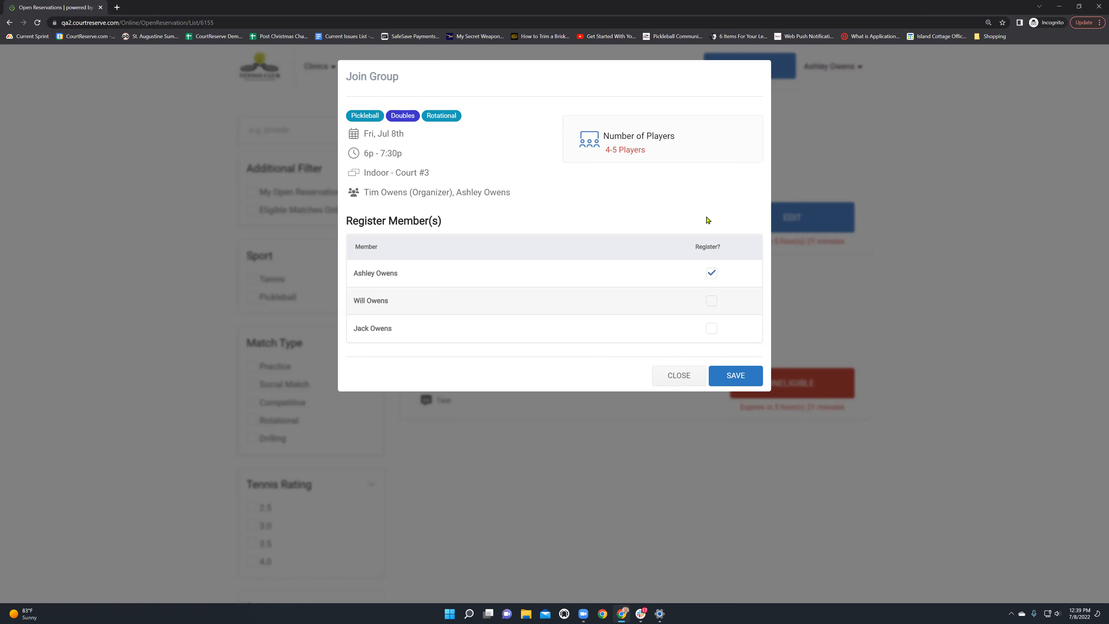
pyautogui.click(711, 273)
pyautogui.click(600, 302)
pyautogui.write('Sick..')
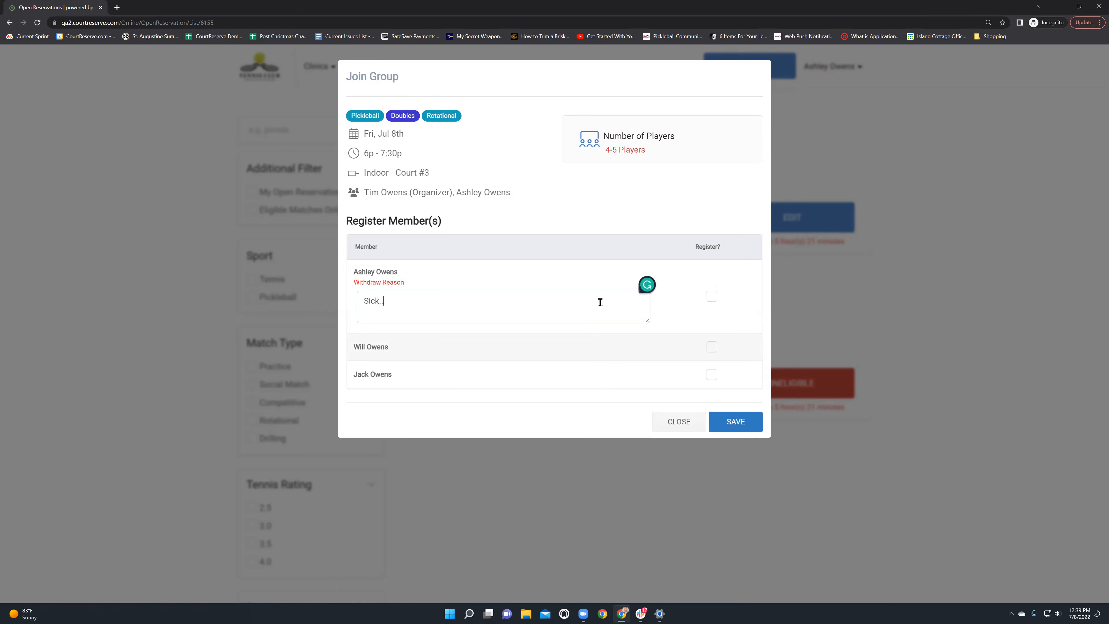
pyautogui.click(737, 422)
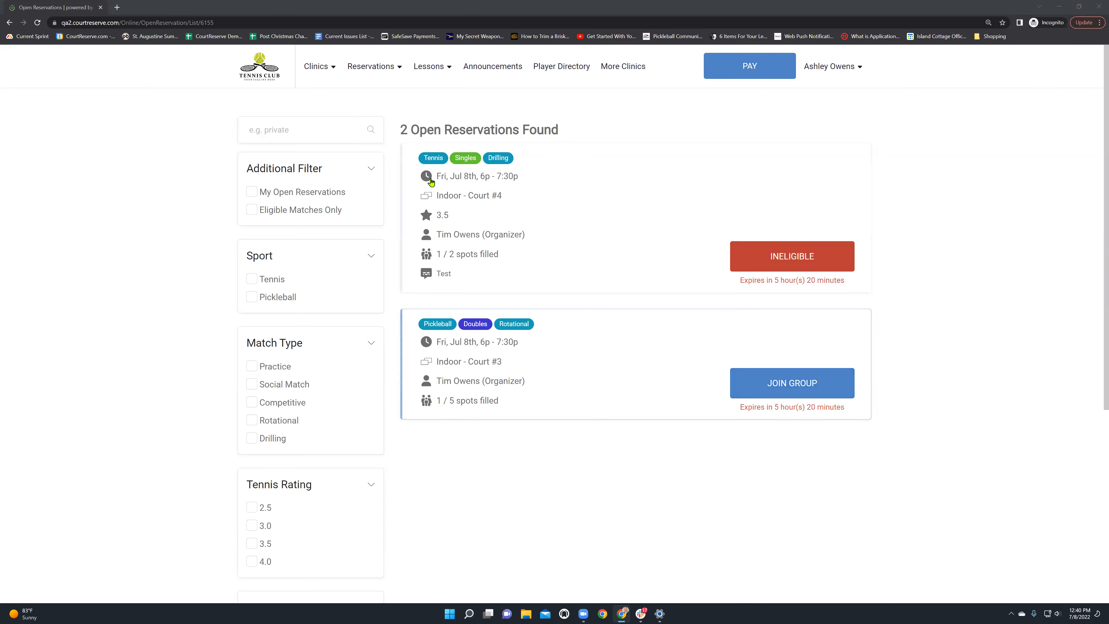
# Return to the organizer's browser window and switch from the member portal to the admin side's expanded scheduler
pyautogui.press('super+Tab')
pyautogui.press('Return')
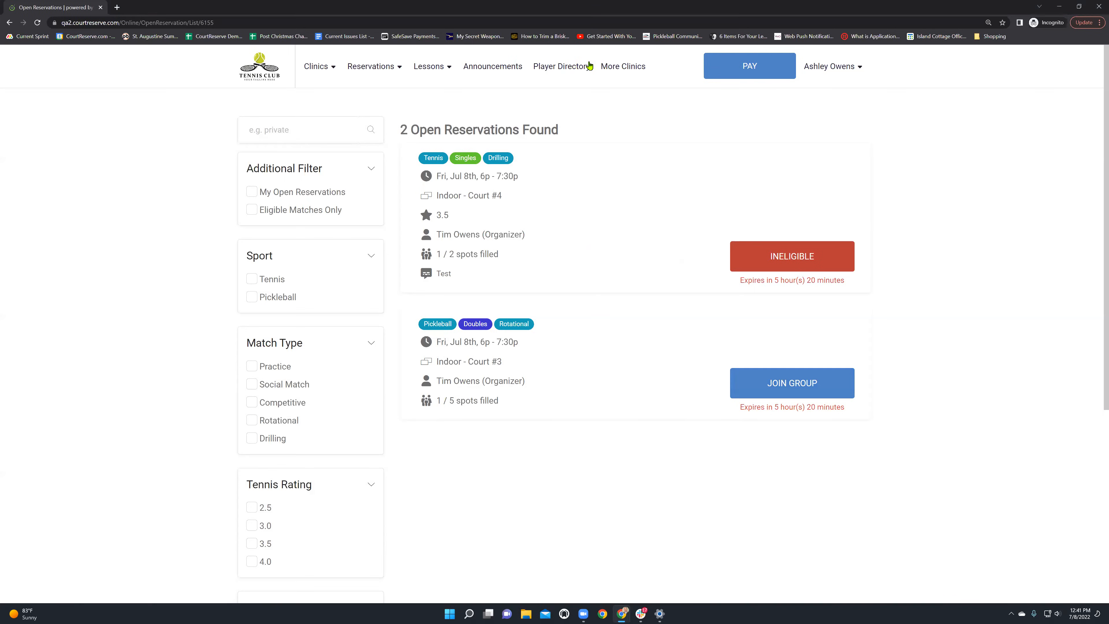
pyautogui.hotkey('alt', 'Tab')
pyautogui.hotkey('alt', 'Tab')
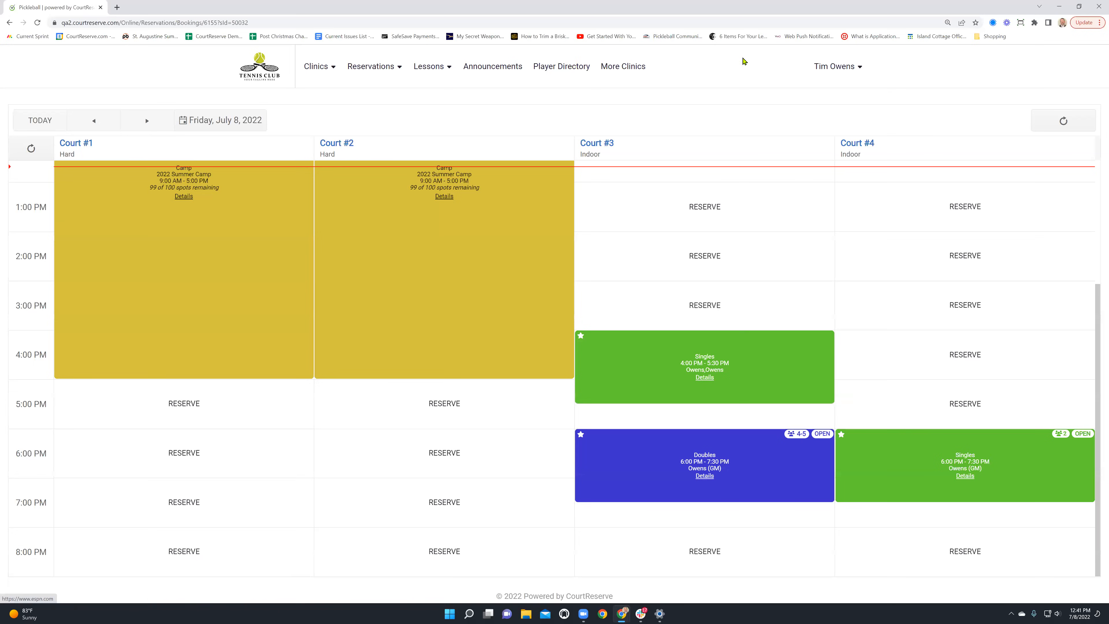
pyautogui.click(835, 66)
pyautogui.click(858, 299)
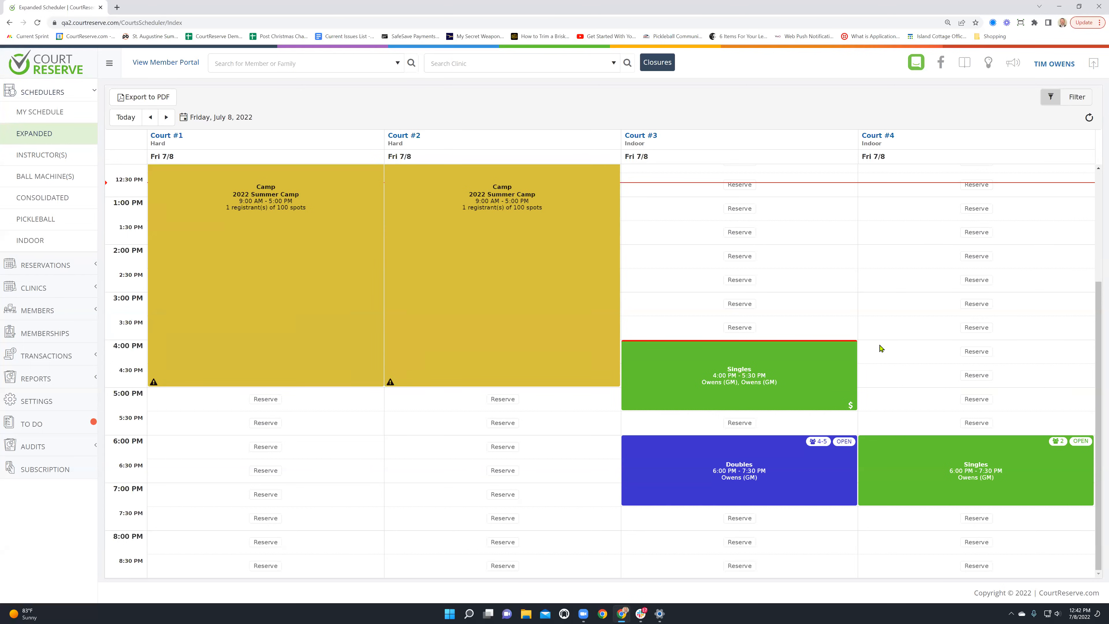
# Try the Open Reservations Only filter on the expanded scheduler and turn it off again
pyautogui.click(1070, 99)
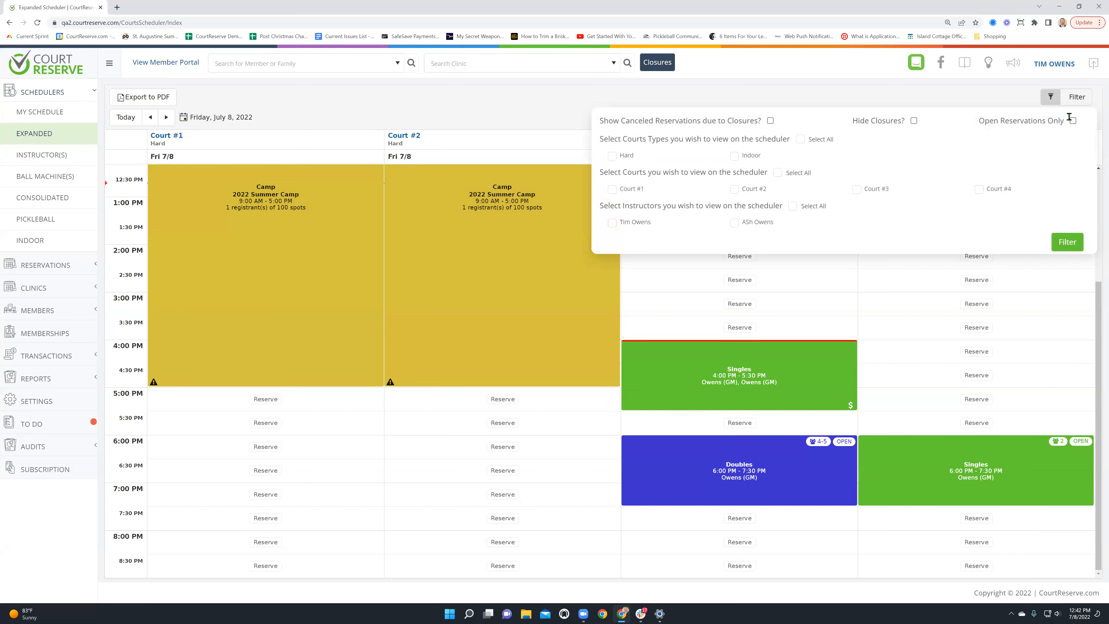
pyautogui.click(1072, 121)
pyautogui.click(1063, 242)
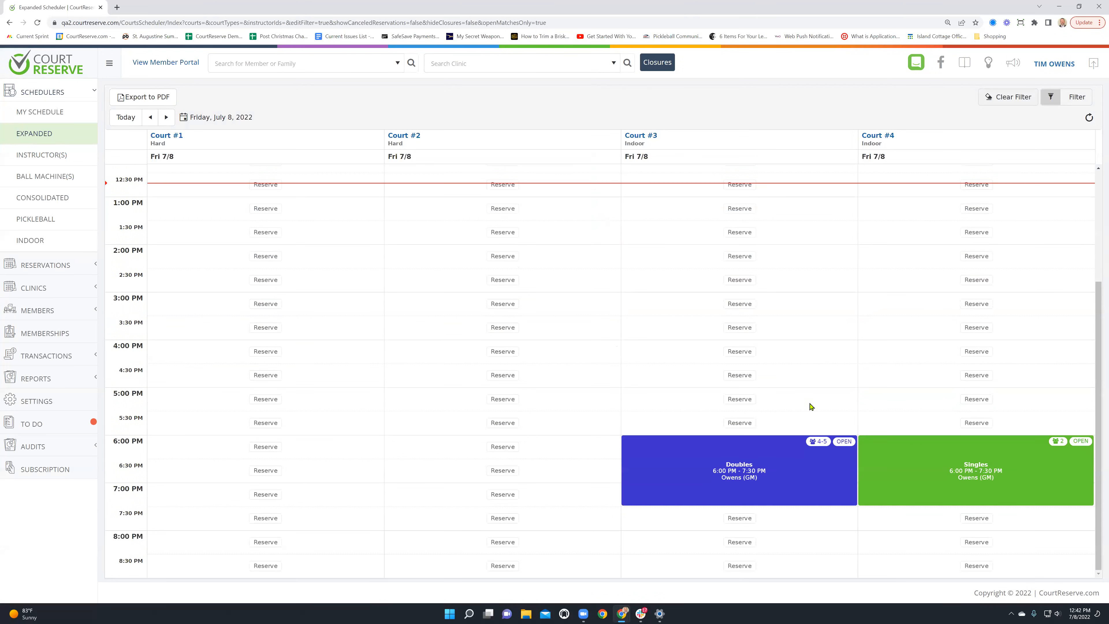
pyautogui.click(1077, 99)
pyautogui.click(1073, 121)
pyautogui.click(1064, 242)
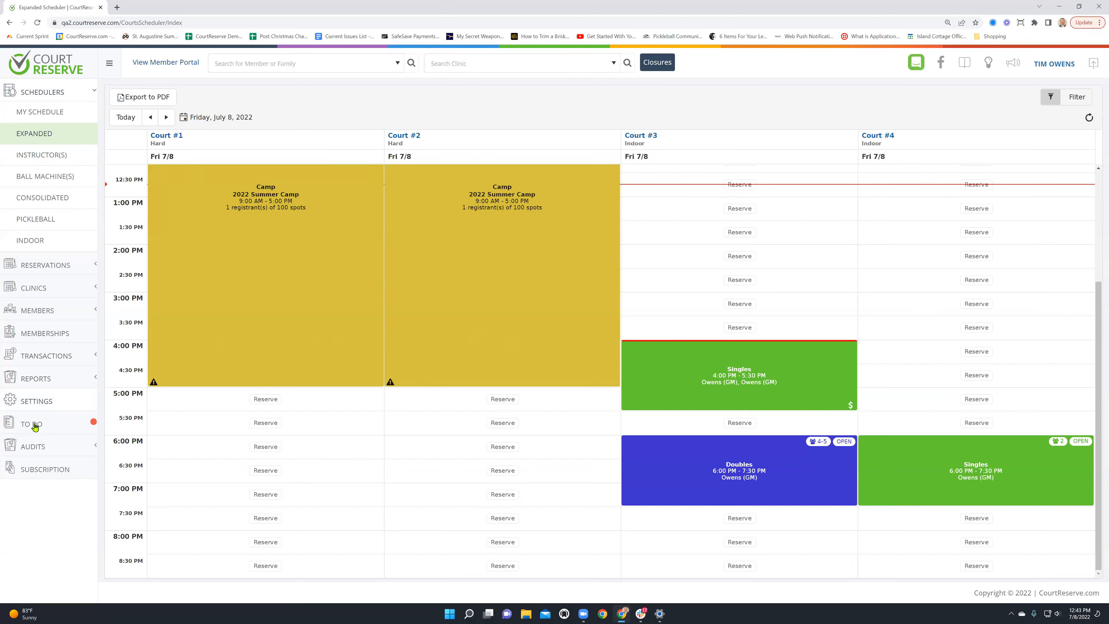
# Open the Audit Log and examine the entries for created, edited and cancelled open reservations
pyautogui.click(31, 447)
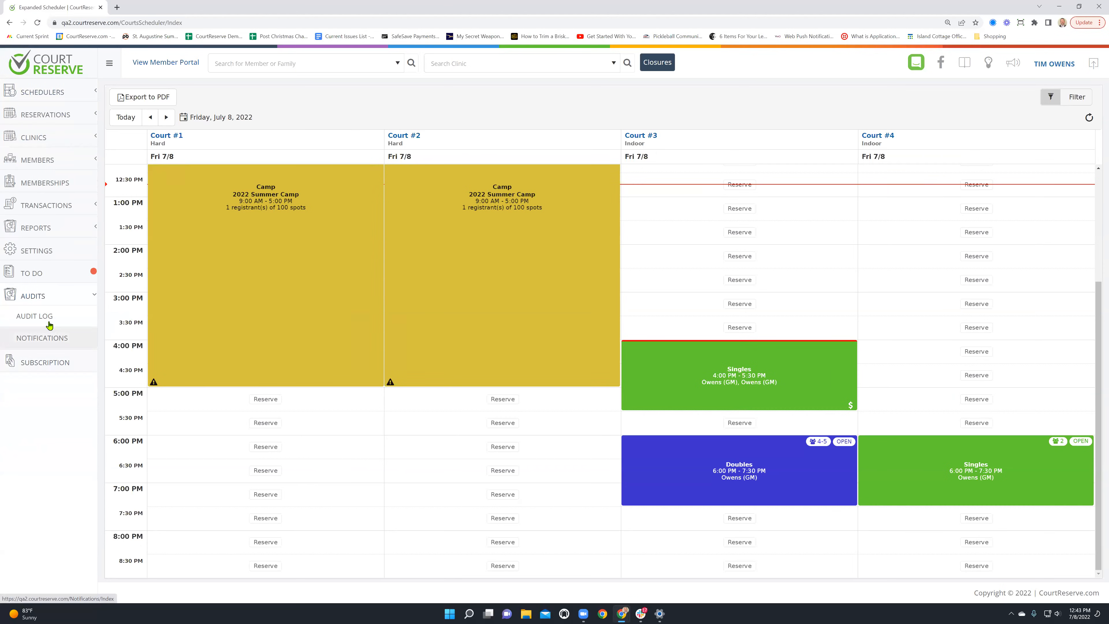
pyautogui.click(48, 322)
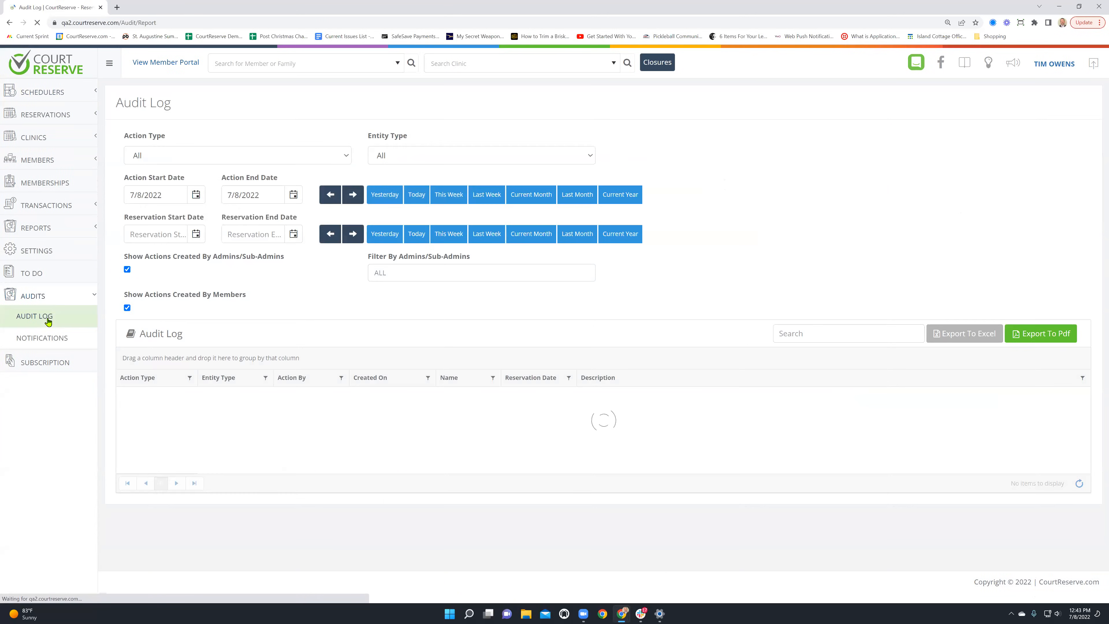
pyautogui.scroll(-3, 620, 336)
pyautogui.scroll(2, 602, 349)
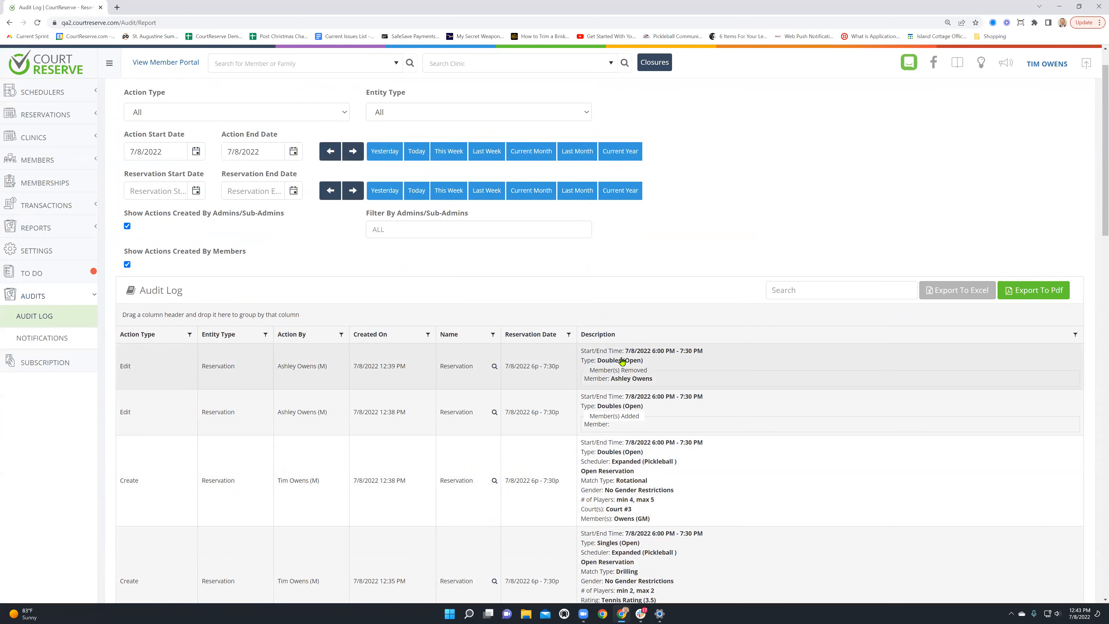
pyautogui.scroll(-4, 625, 350)
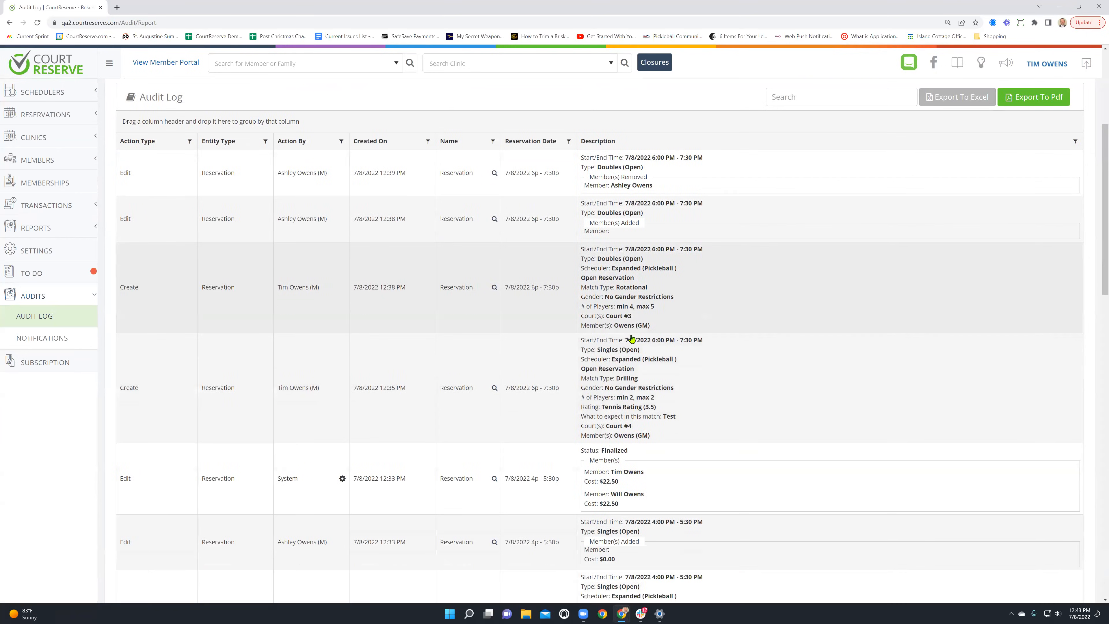
pyautogui.scroll(-3, 632, 337)
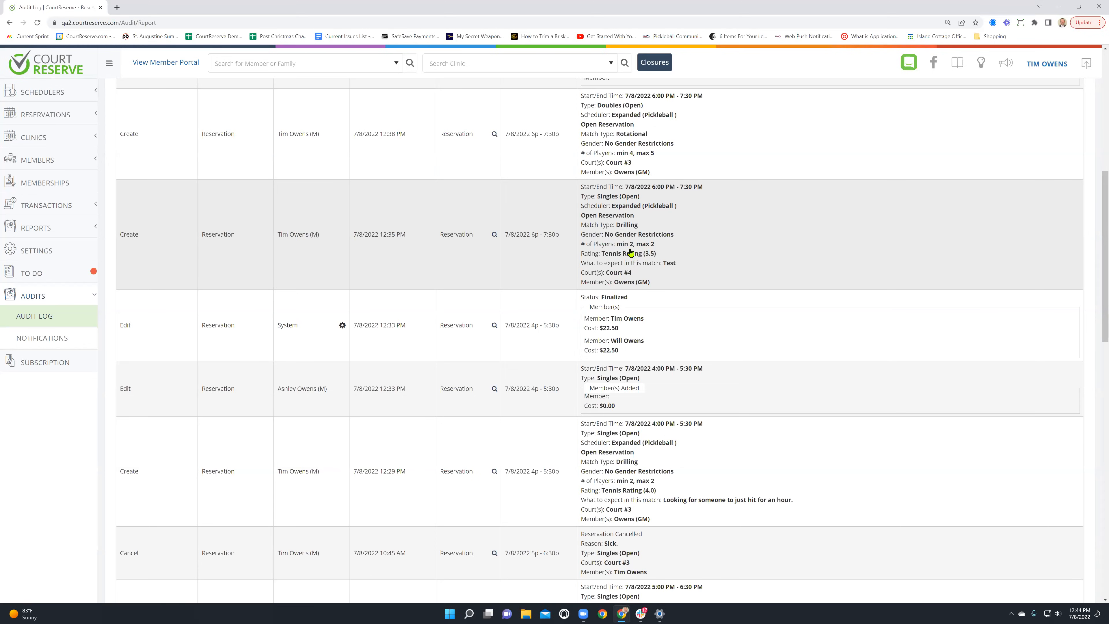
# Open the Notification History and read the details of the 10:37 AM Open Reservation Join Notice and Open Reservation Withdrawal Notice
pyautogui.click(54, 340)
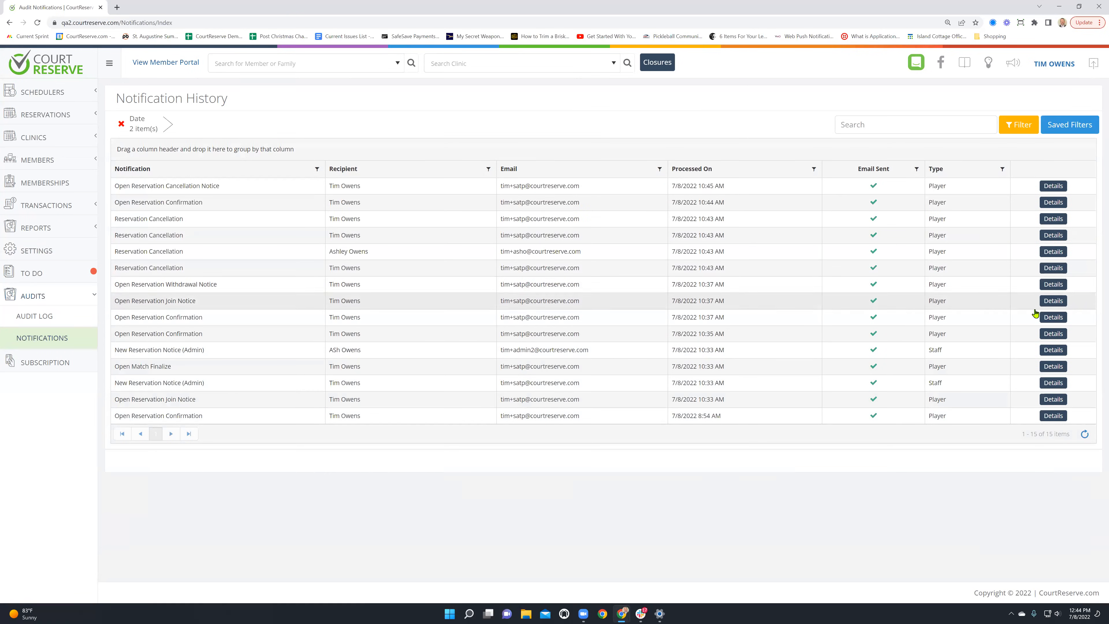
pyautogui.click(1053, 300)
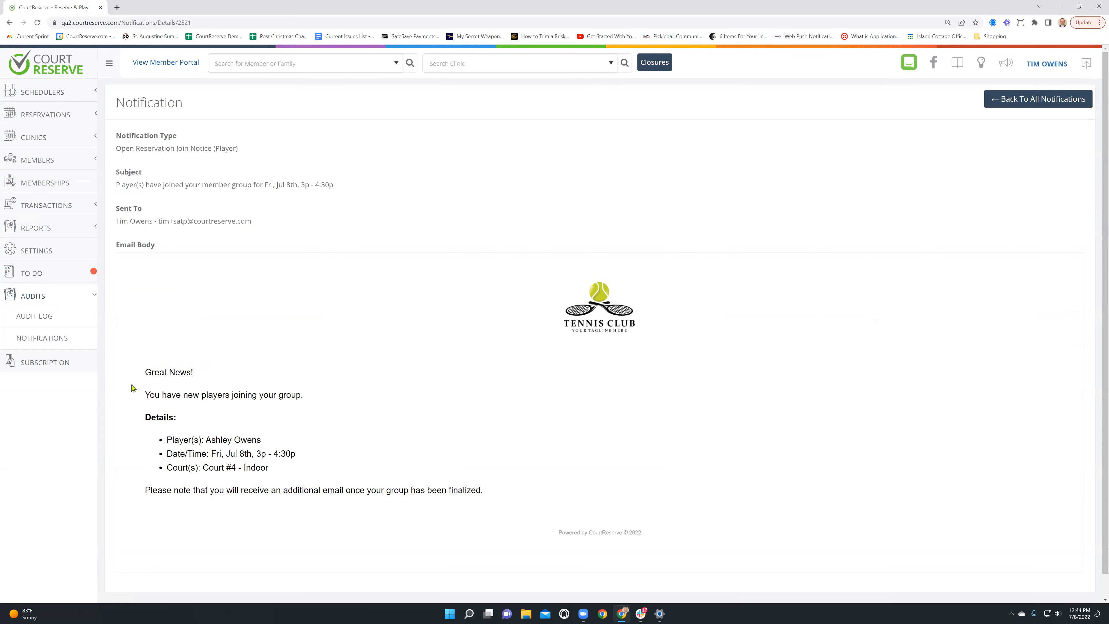
pyautogui.moveTo(141, 377); pyautogui.dragTo(311, 392)
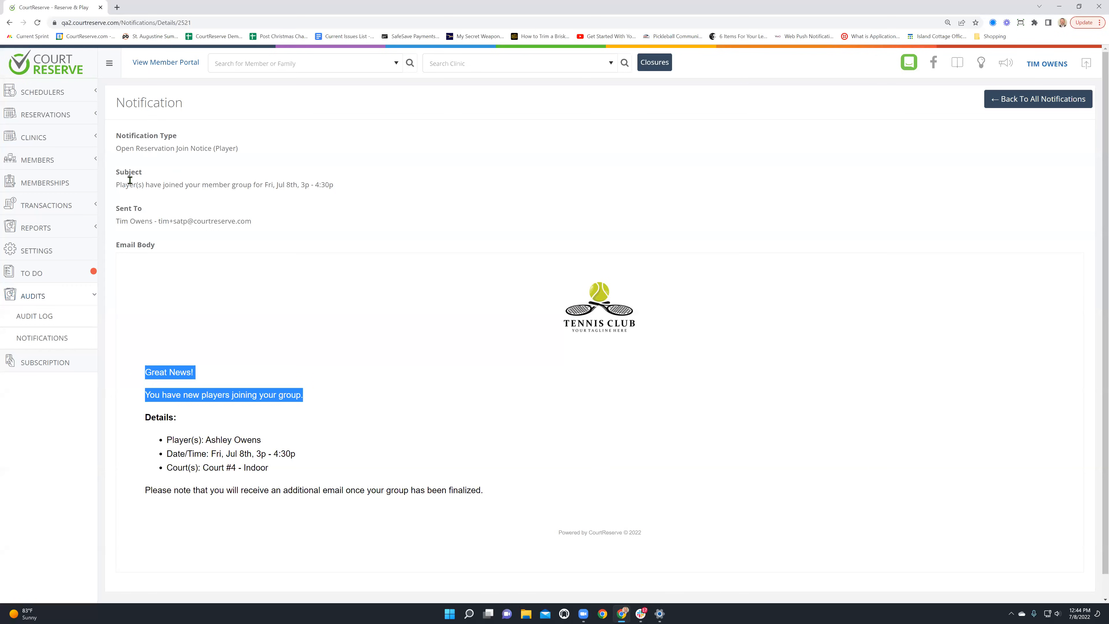
pyautogui.moveTo(122, 183); pyautogui.dragTo(116, 184)
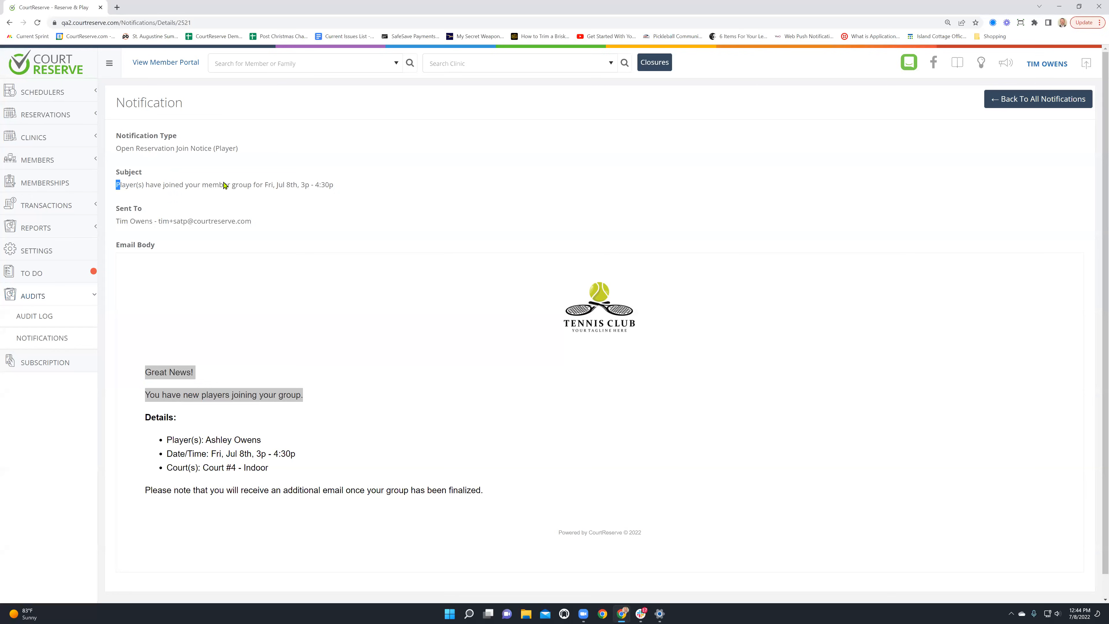
pyautogui.click(201, 424)
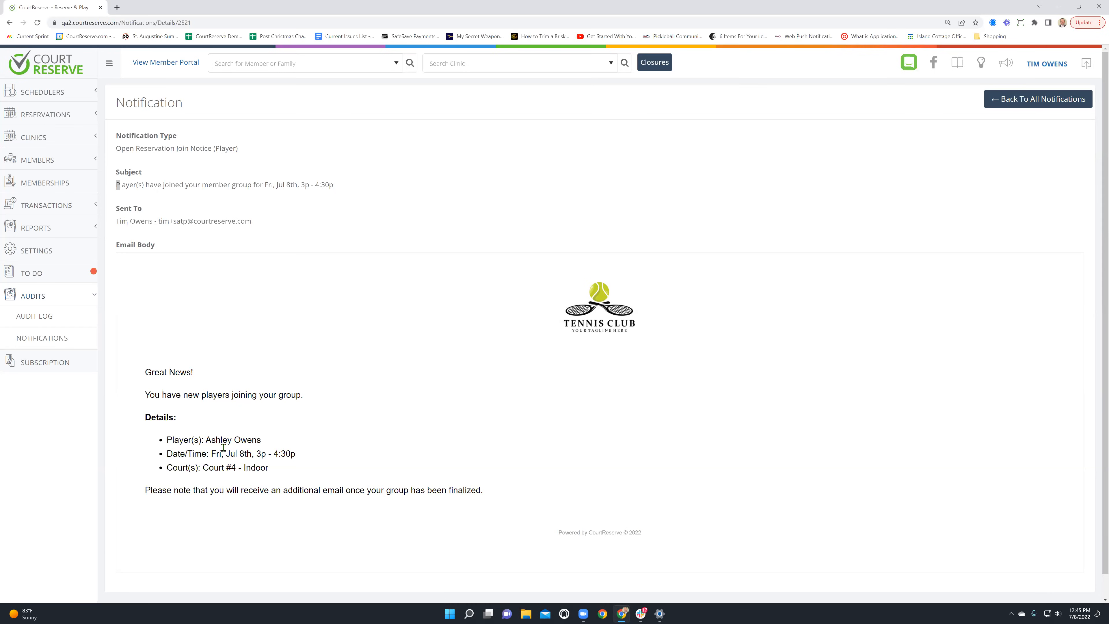
pyautogui.click(37, 342)
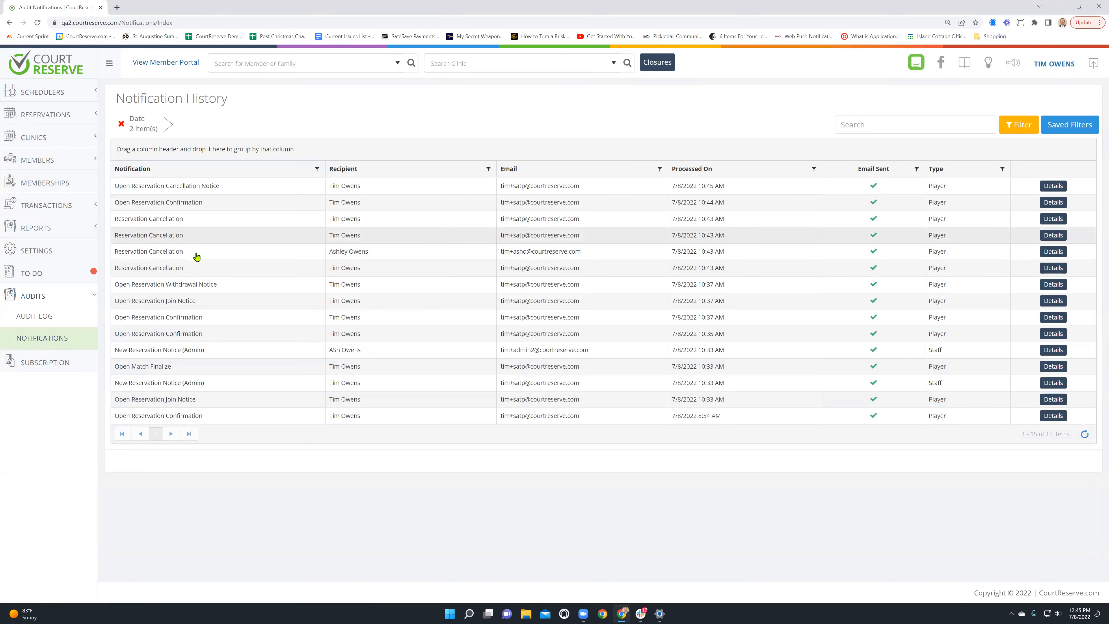
pyautogui.click(1053, 284)
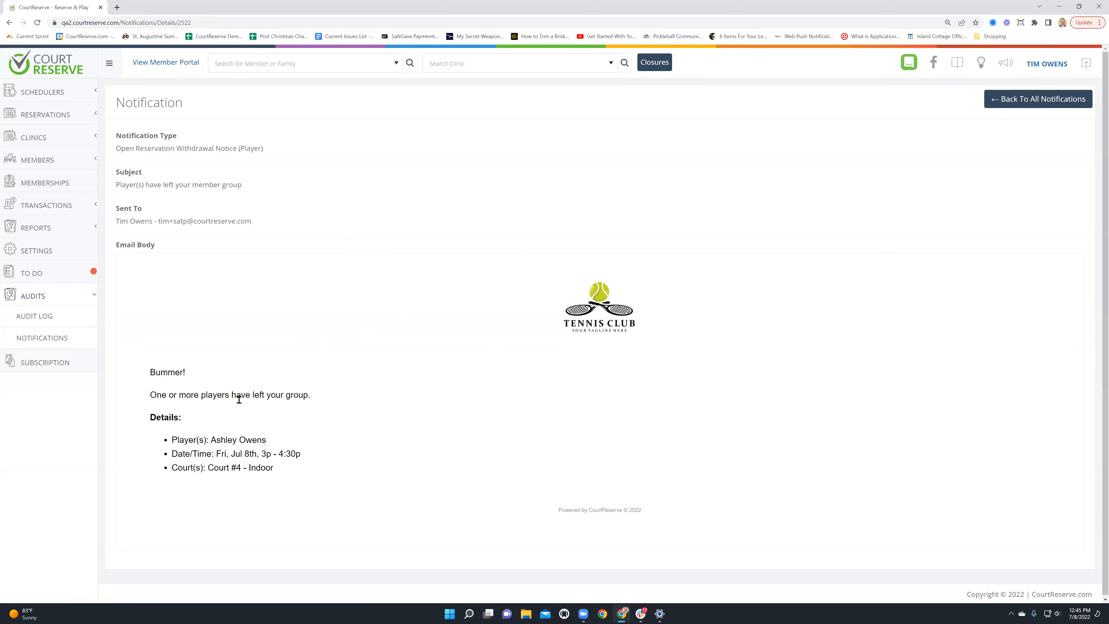
# Highlight the sentence about players leaving the group in the withdrawal notice and return to the Notification History
pyautogui.moveTo(150, 394); pyautogui.dragTo(317, 396)
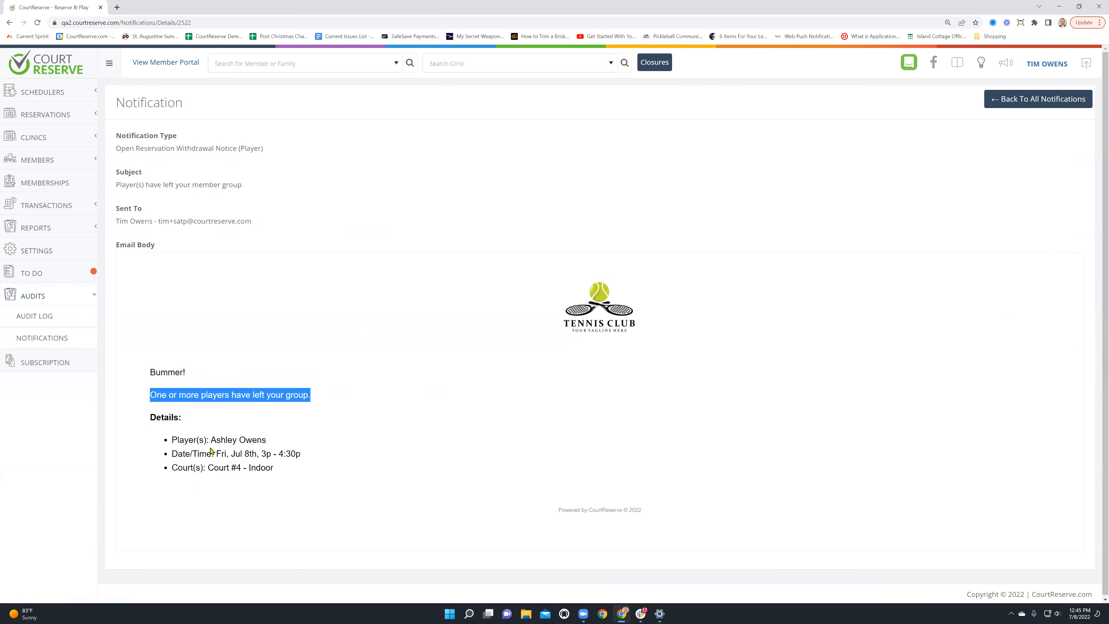
pyautogui.click(35, 337)
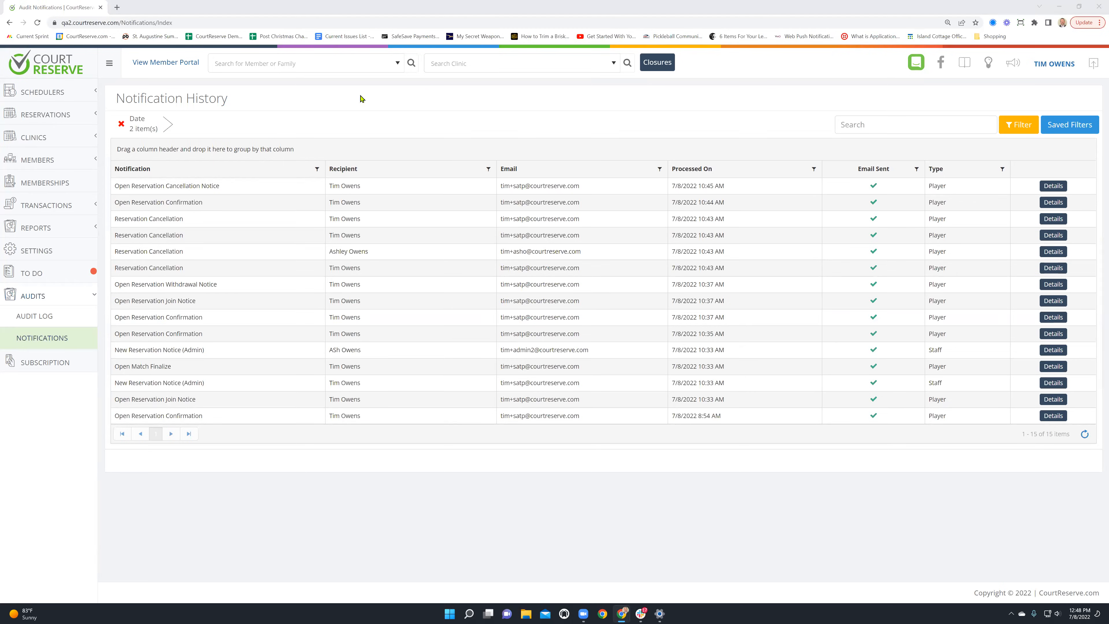
# Switch to the other member's browser window and open the Pickleball reservation scheduler
pyautogui.hotkey('alt', 'Tab')
pyautogui.moveTo(363, 77)
pyautogui.click(380, 100)
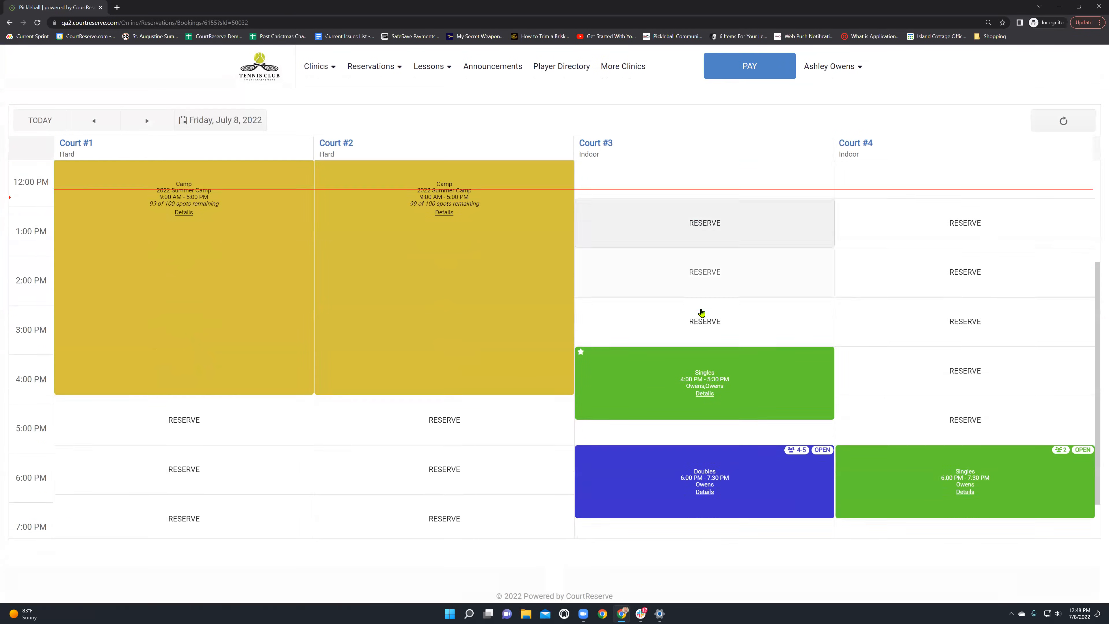
pyautogui.click(972, 257)
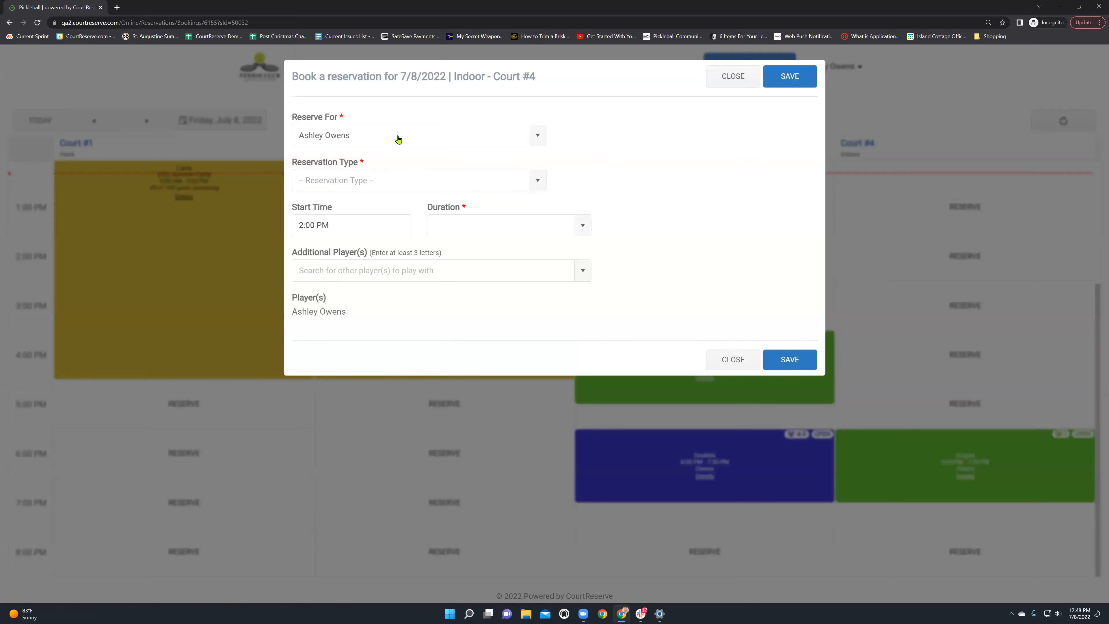
pyautogui.click(365, 142)
pyautogui.click(343, 181)
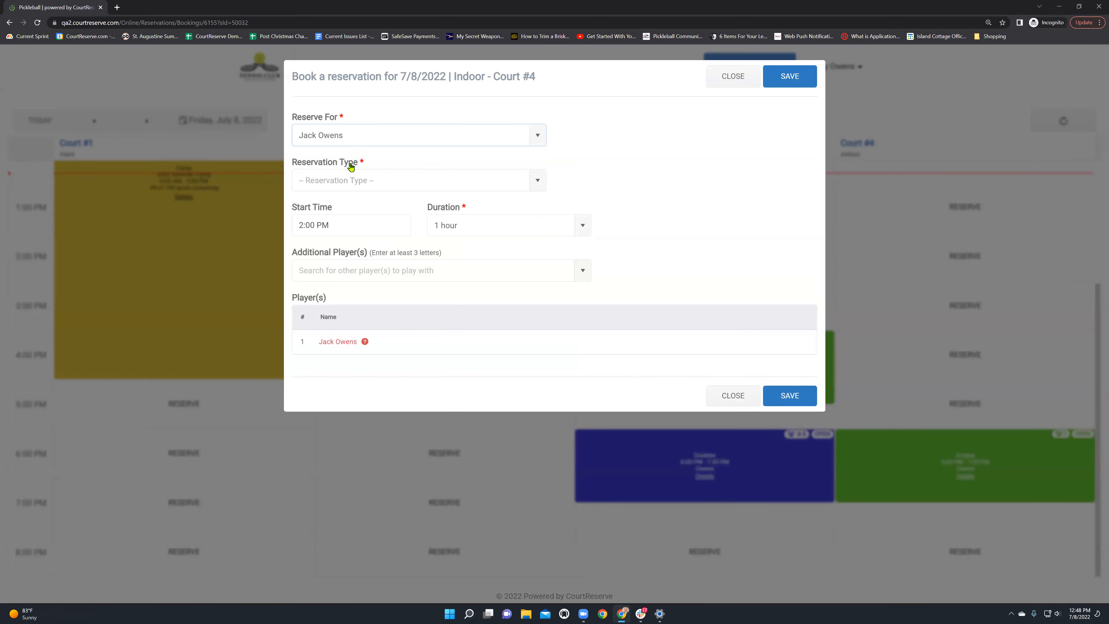
pyautogui.click(724, 397)
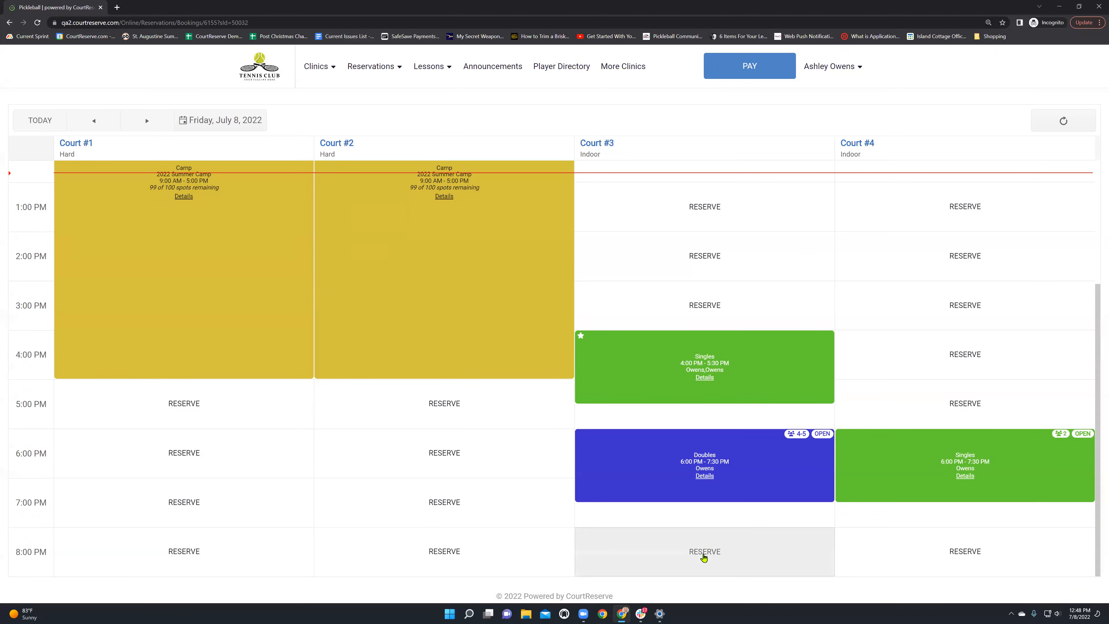
# Start a Singles open reservation for the logged-in member on Court #2 at 11:00 AM on Saturday, July 9, 2022
pyautogui.click(147, 120)
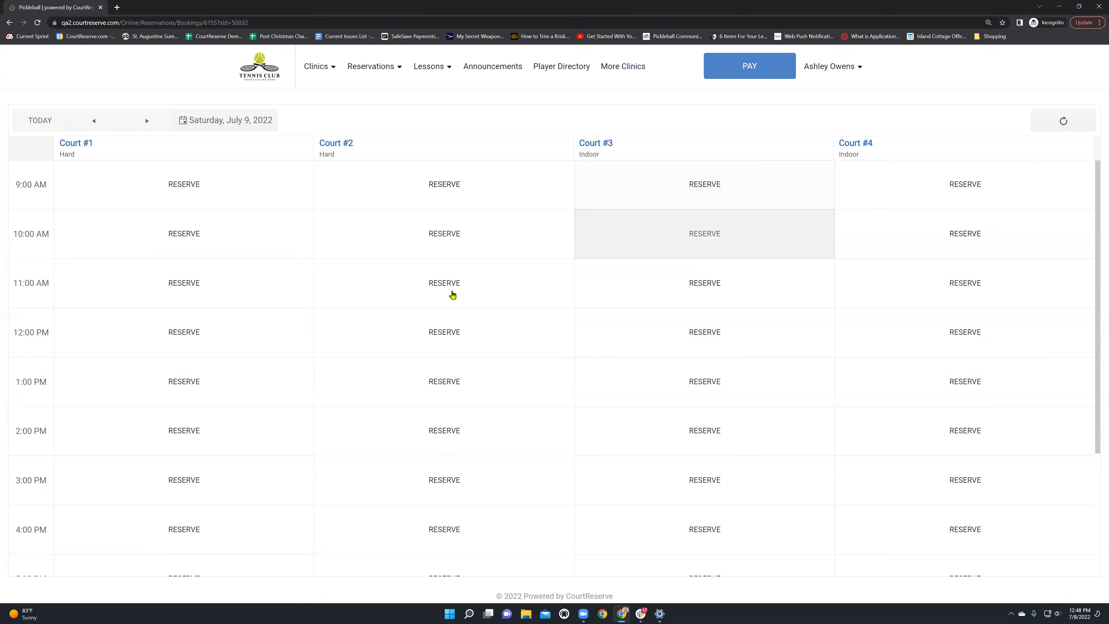
pyautogui.click(442, 284)
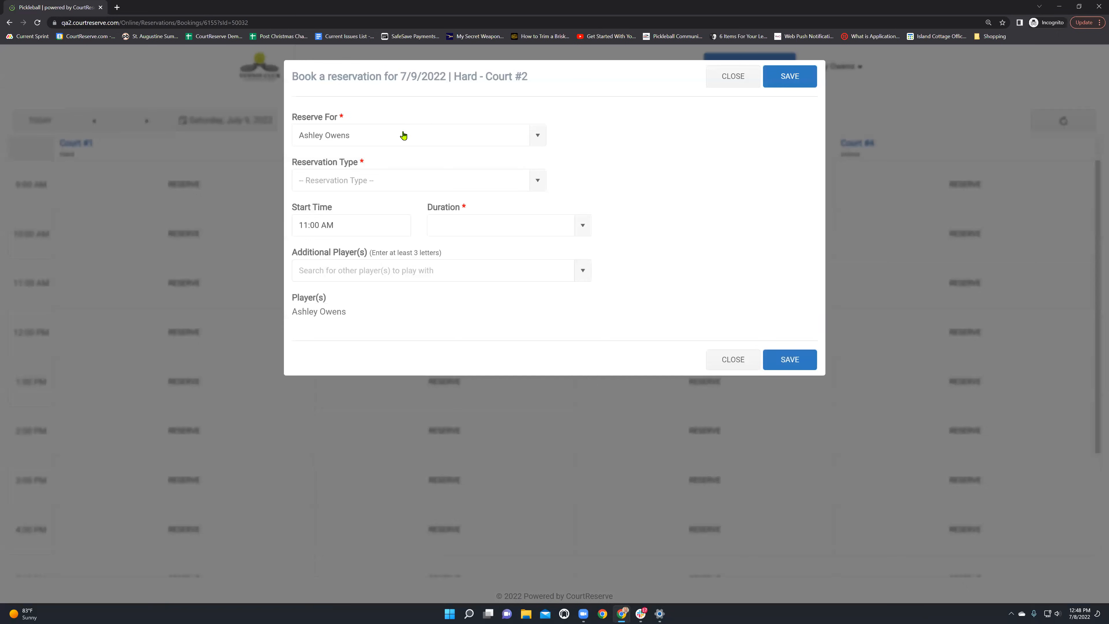
pyautogui.click(387, 142)
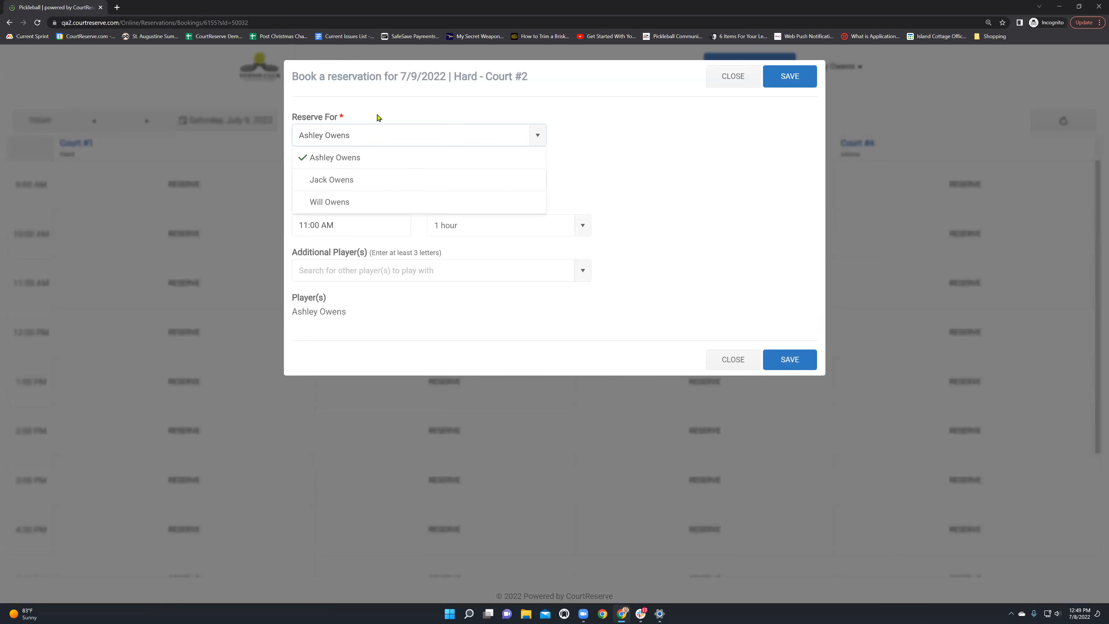
pyautogui.click(358, 155)
pyautogui.click(345, 180)
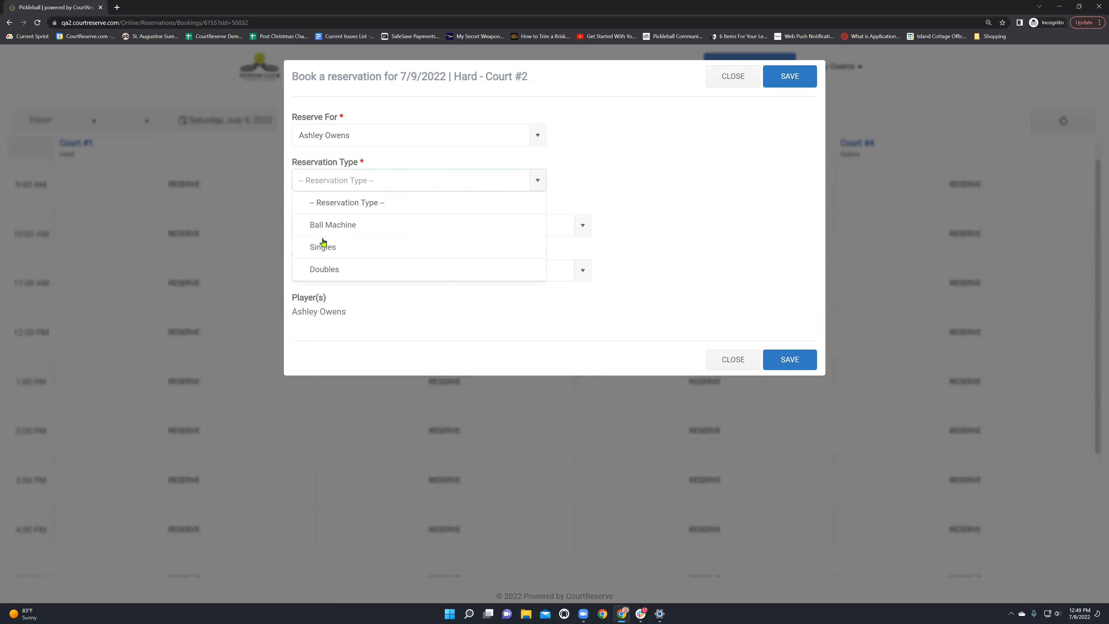
pyautogui.click(323, 248)
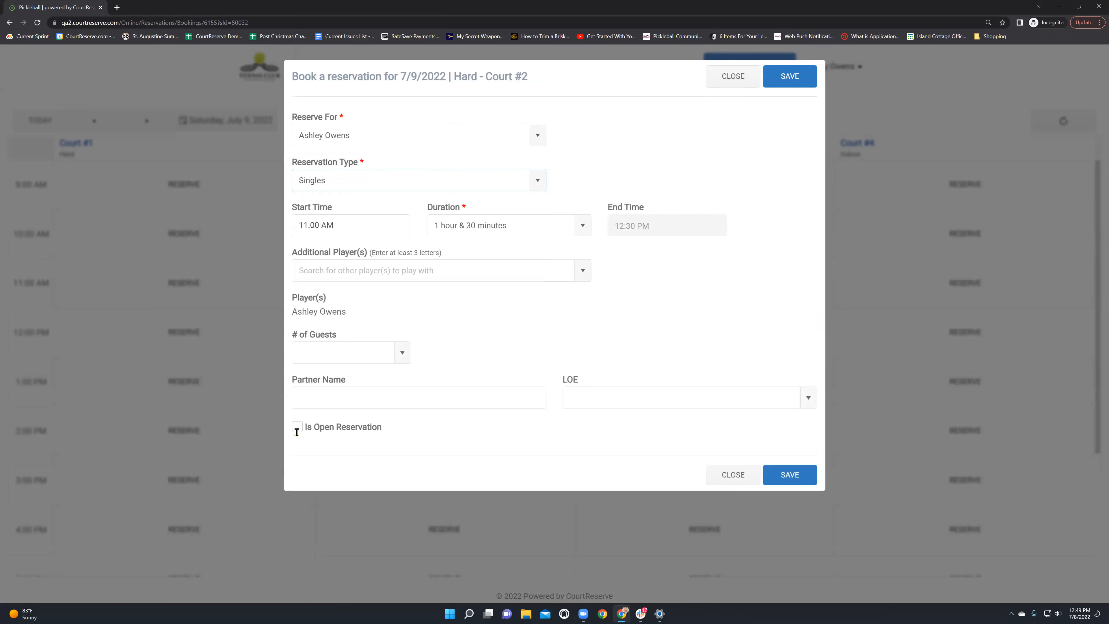
pyautogui.click(299, 434)
pyautogui.click(297, 462)
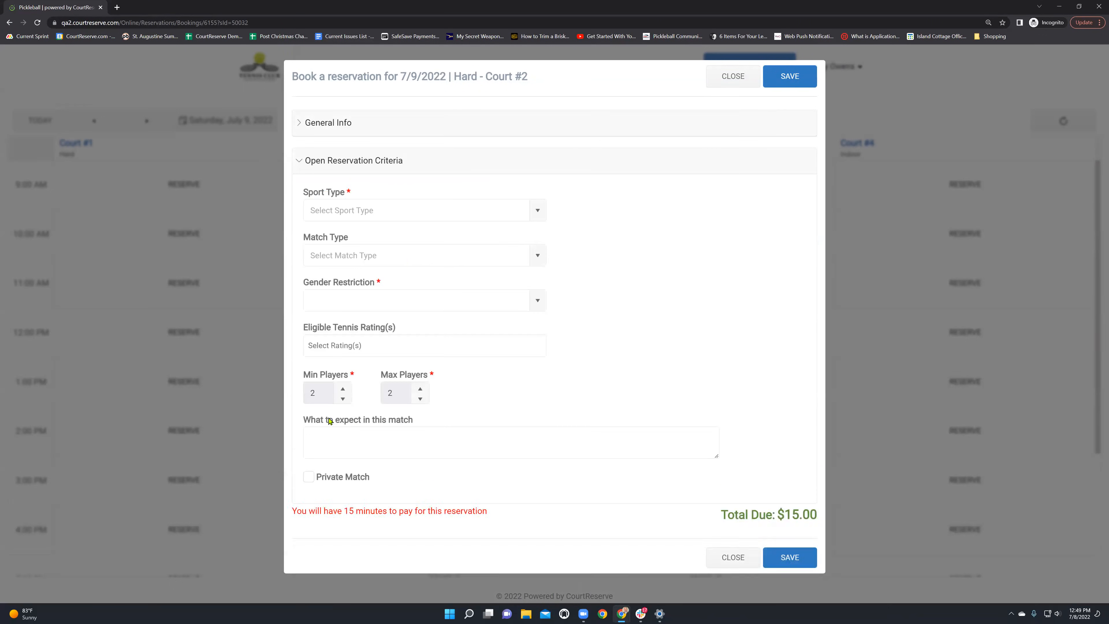
# Check the gender restriction choices and set the eligible tennis ratings to 2.5, 3.0 and 3.5
pyautogui.click(366, 305)
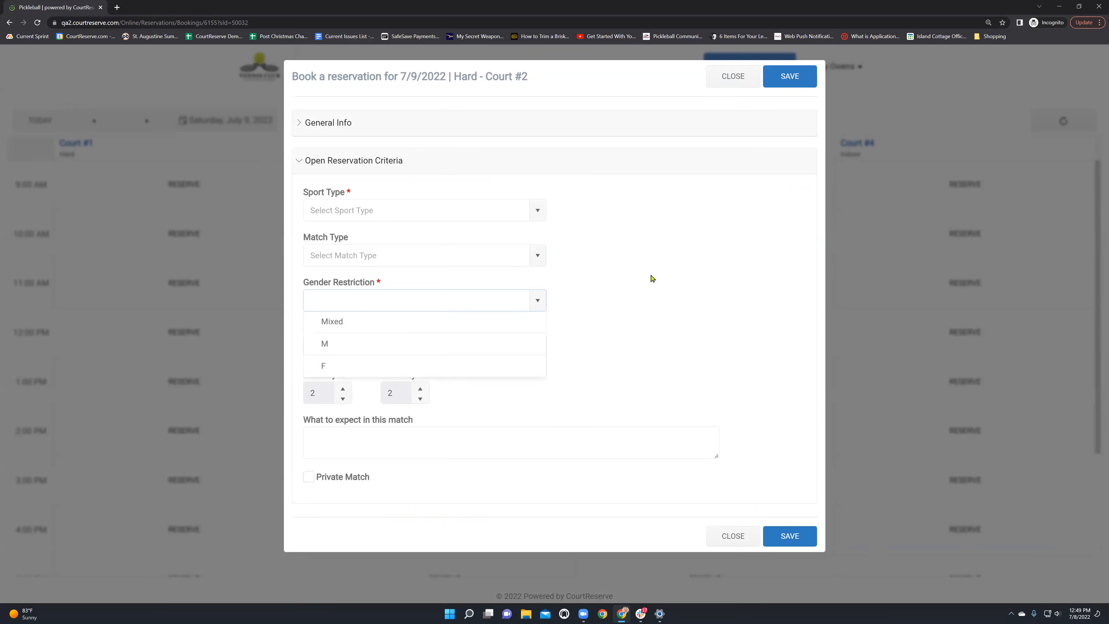
pyautogui.click(524, 308)
pyautogui.click(399, 341)
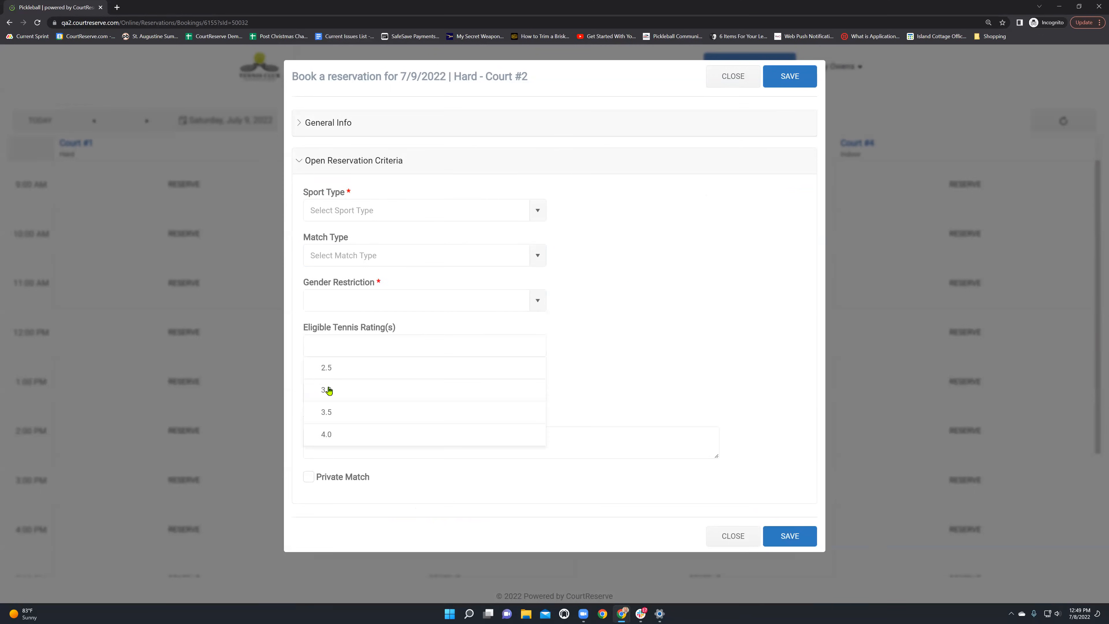
pyautogui.click(329, 371)
pyautogui.click(353, 353)
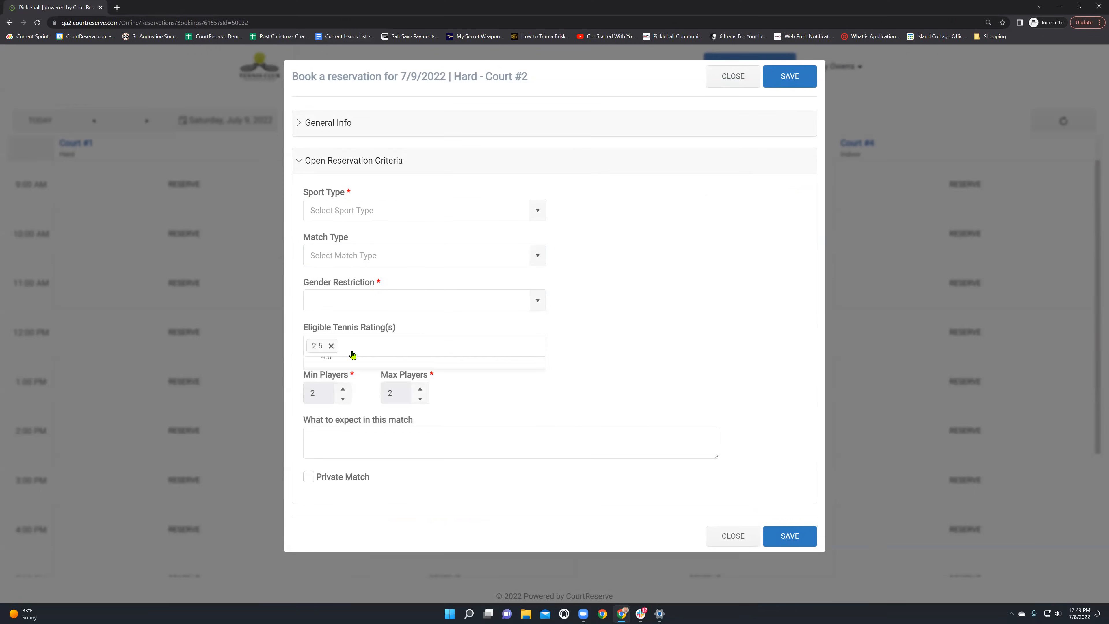
pyautogui.click(337, 388)
pyautogui.click(384, 350)
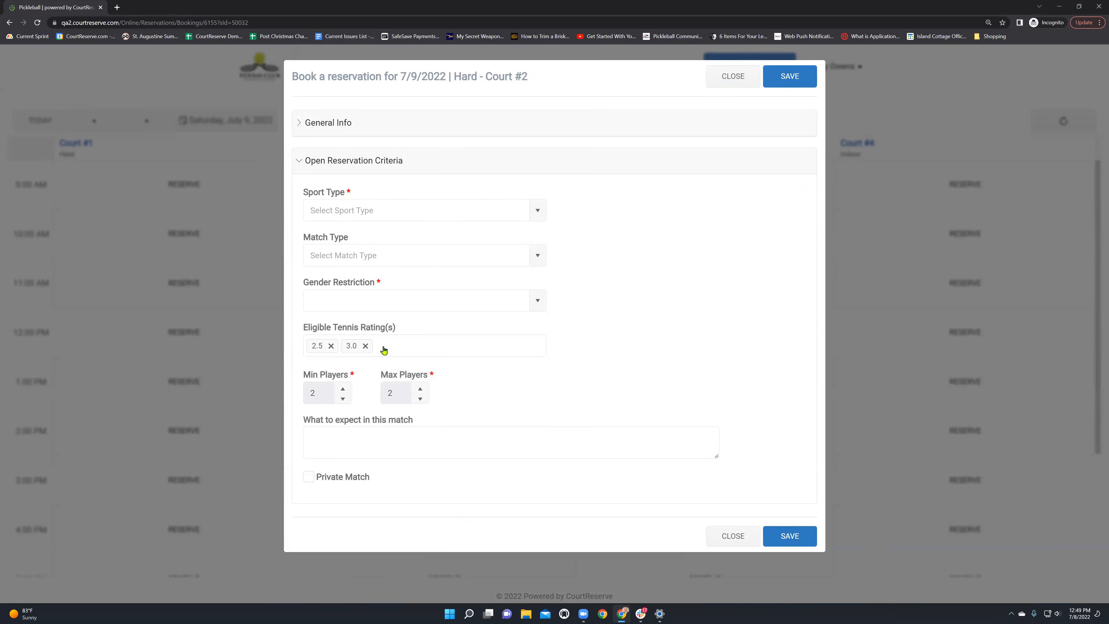
pyautogui.click(389, 348)
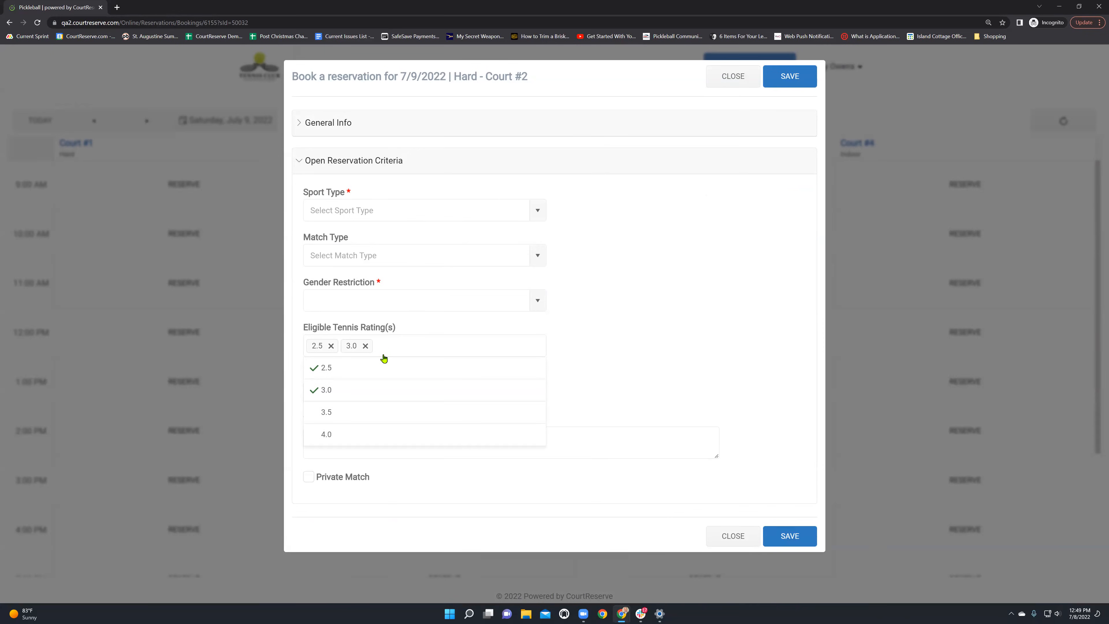
pyautogui.click(342, 413)
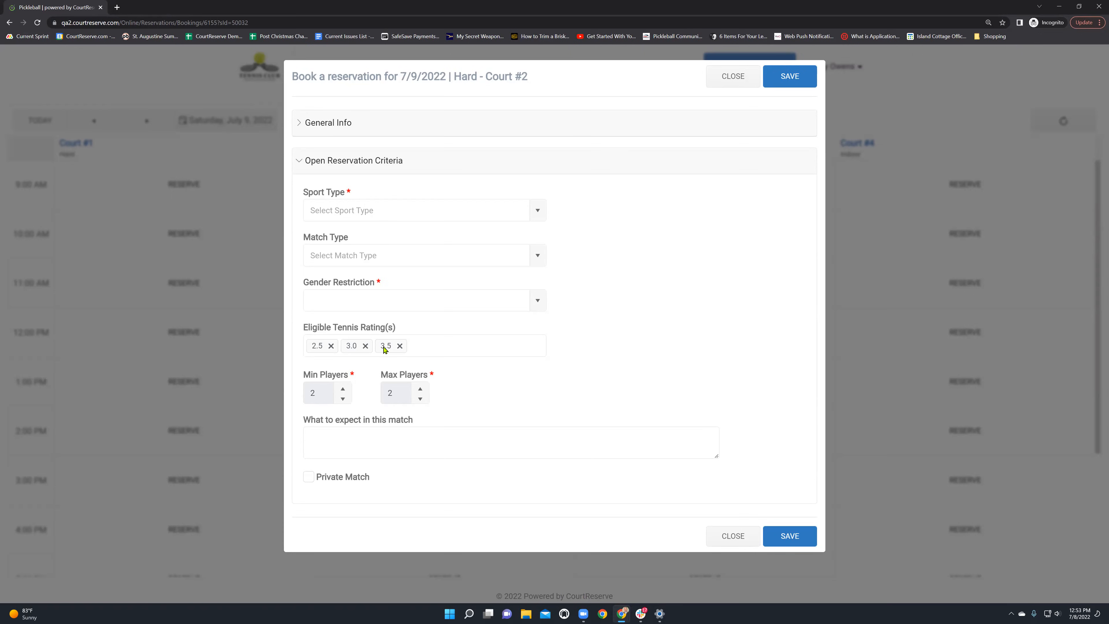
# Switch to the admin browser window and open the details of the Open Match Finalize notification
pyautogui.hotkey('alt', 'Tab')
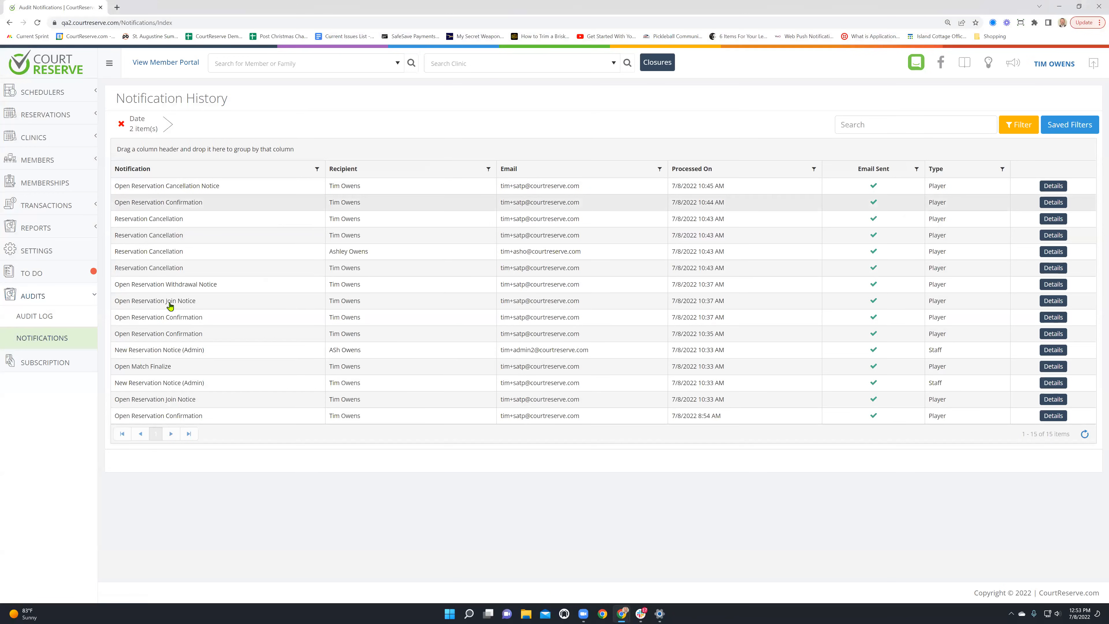
pyautogui.click(162, 366)
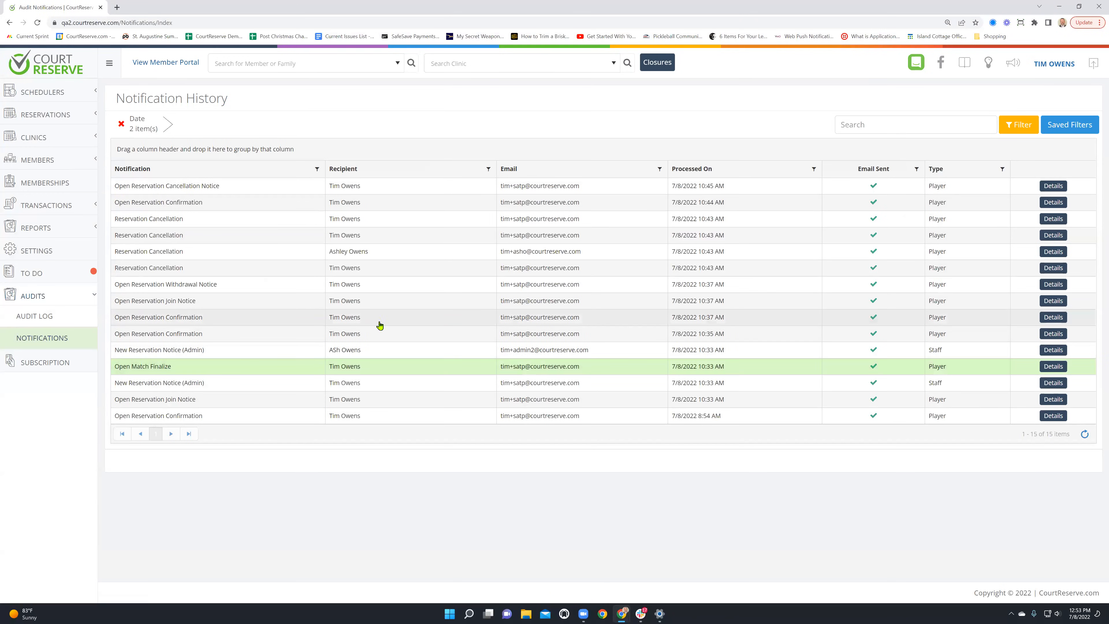
pyautogui.click(1050, 366)
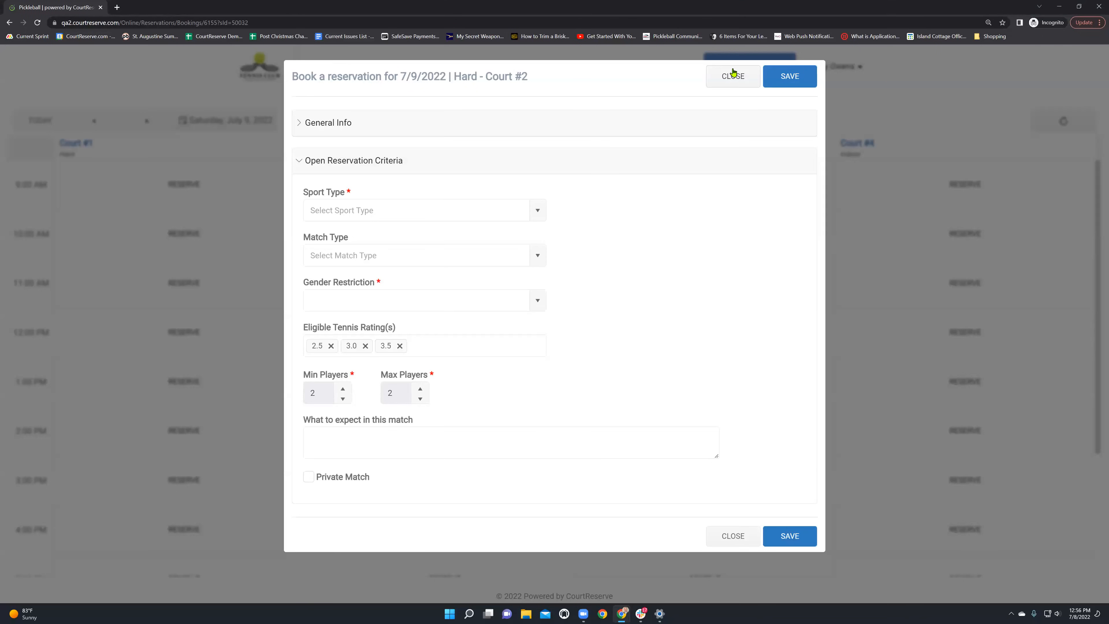
# Discard the unsaved reservation in the member's window and look over the listings and filters on the Open Reservations page
pyautogui.click(733, 73)
pyautogui.click(370, 66)
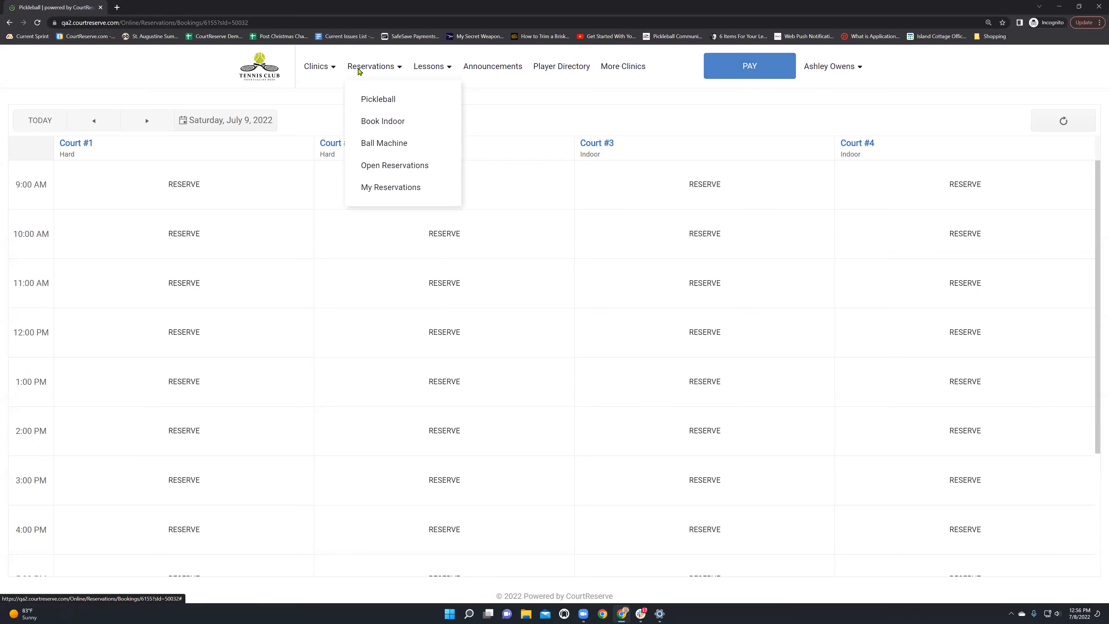
pyautogui.click(377, 170)
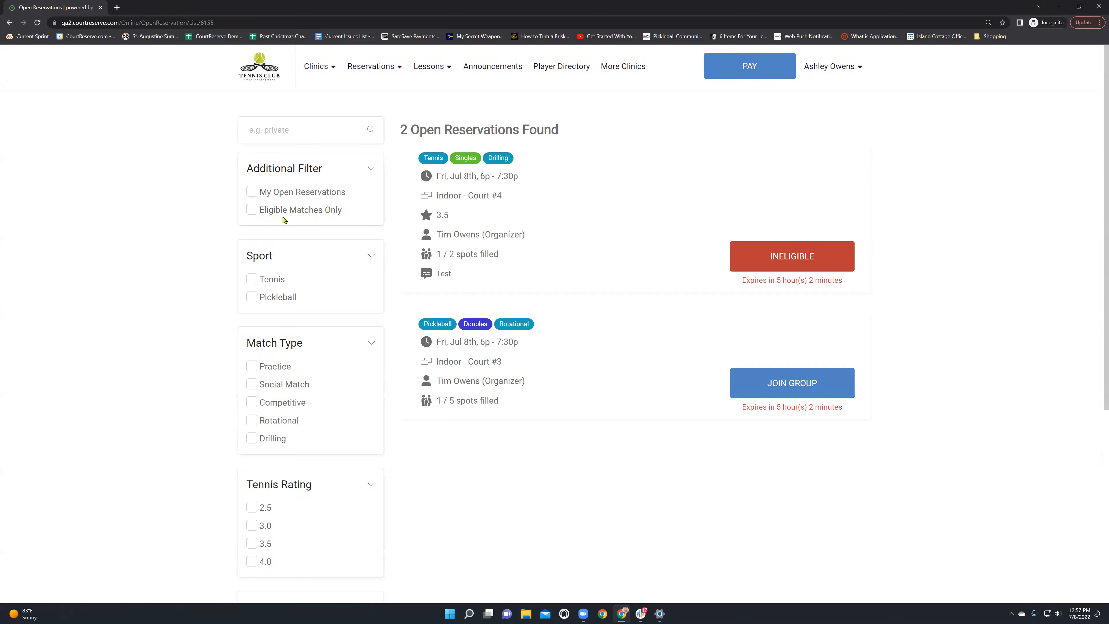
pyautogui.scroll(-5, 282, 273)
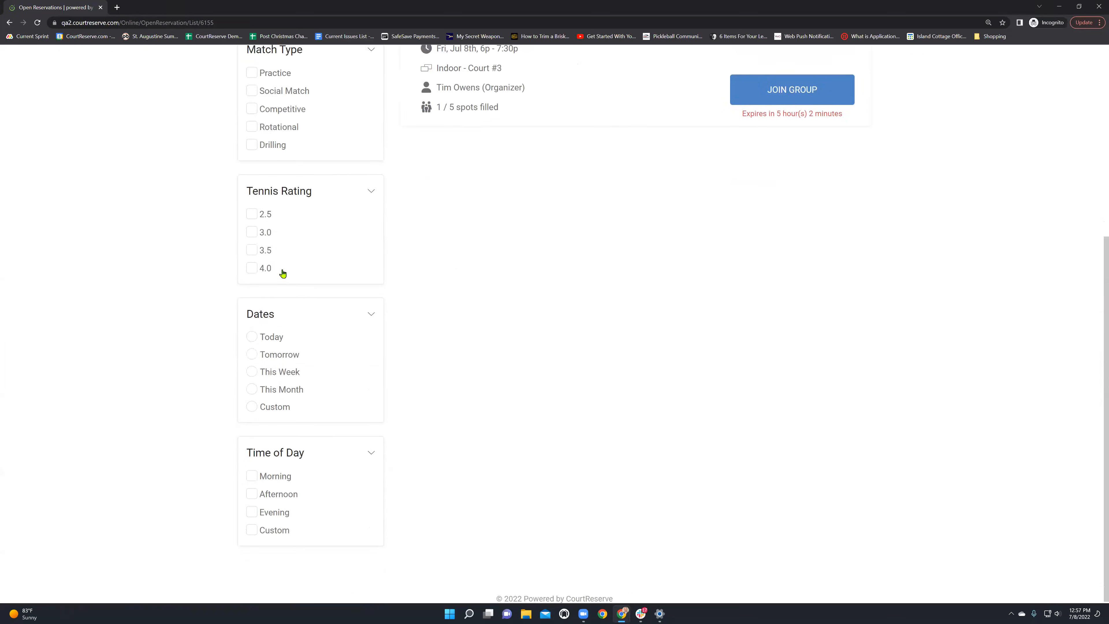
pyautogui.scroll(5, 283, 273)
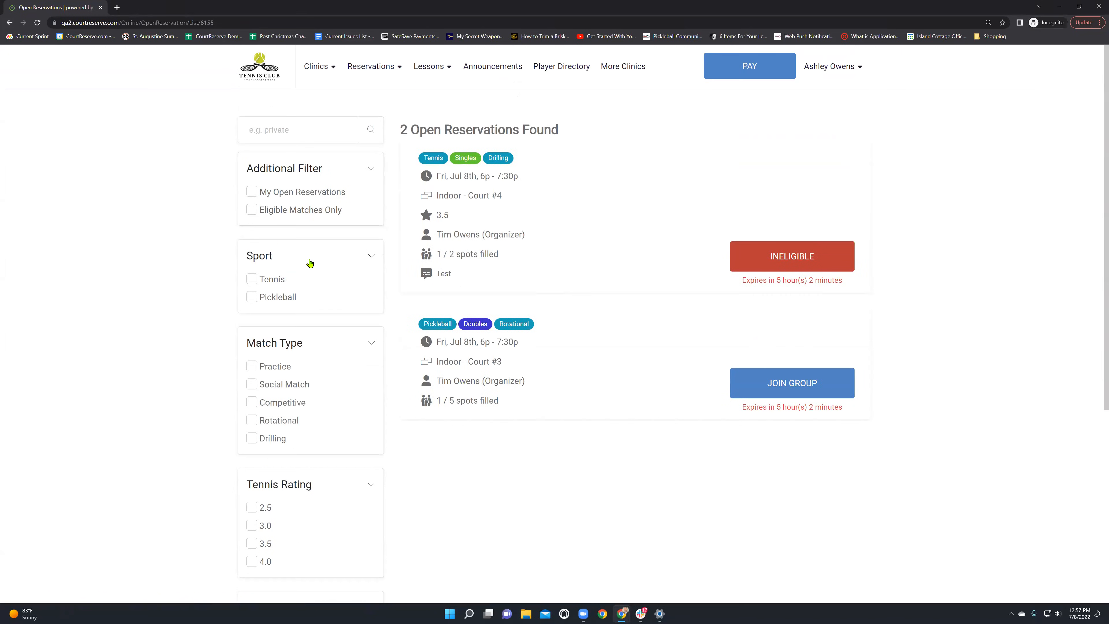